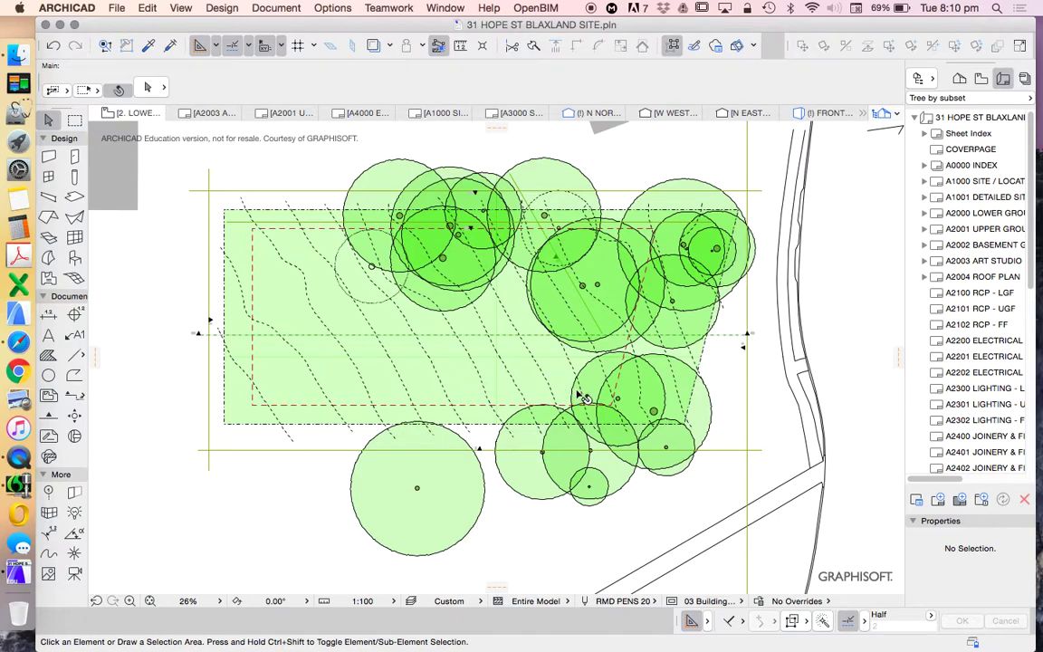
- Change the ID of the section marker running through the middle of the site to 01
left_click(749, 336)
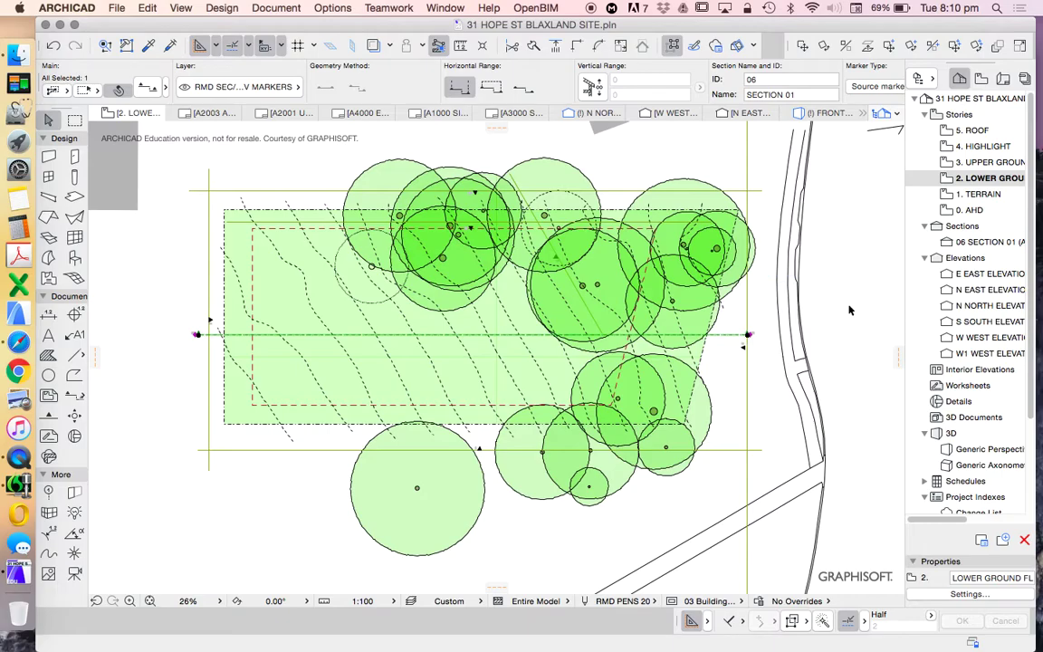
scroll(755, 345, "up", 3)
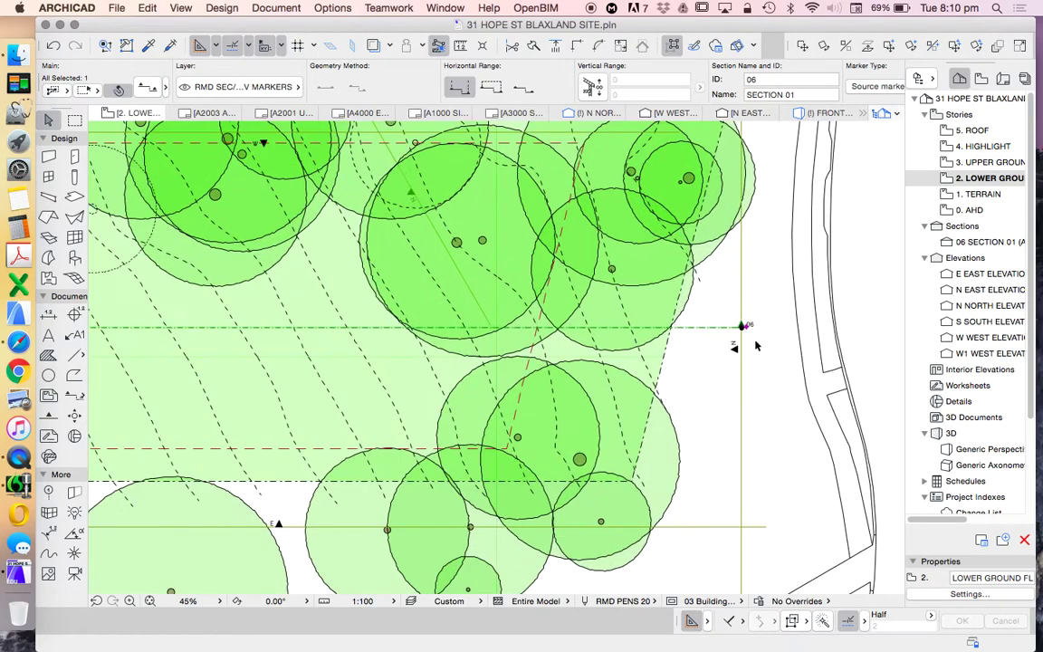
scroll(755, 347, "down", 2)
scroll(755, 348, "up", 2)
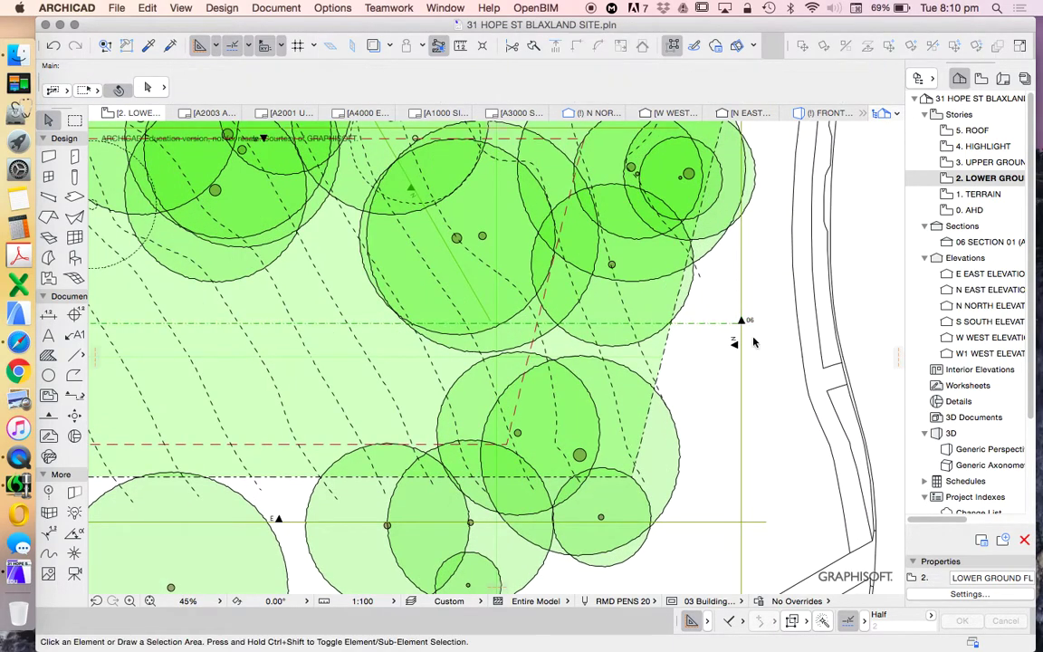
scroll(740, 338, "up", 3)
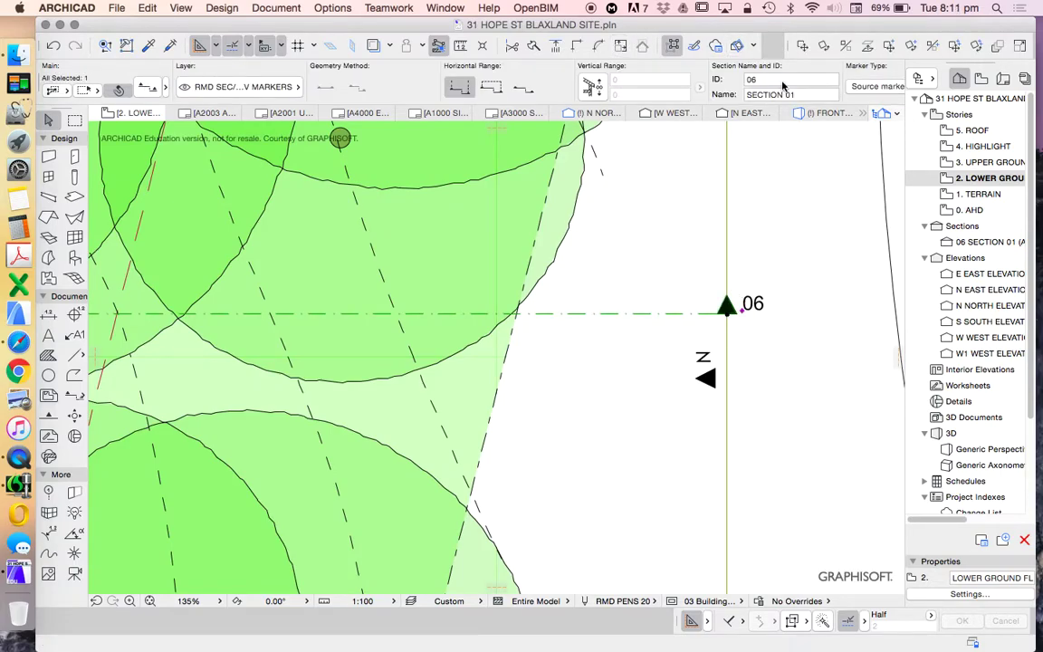
left_click(775, 82)
key("Return")
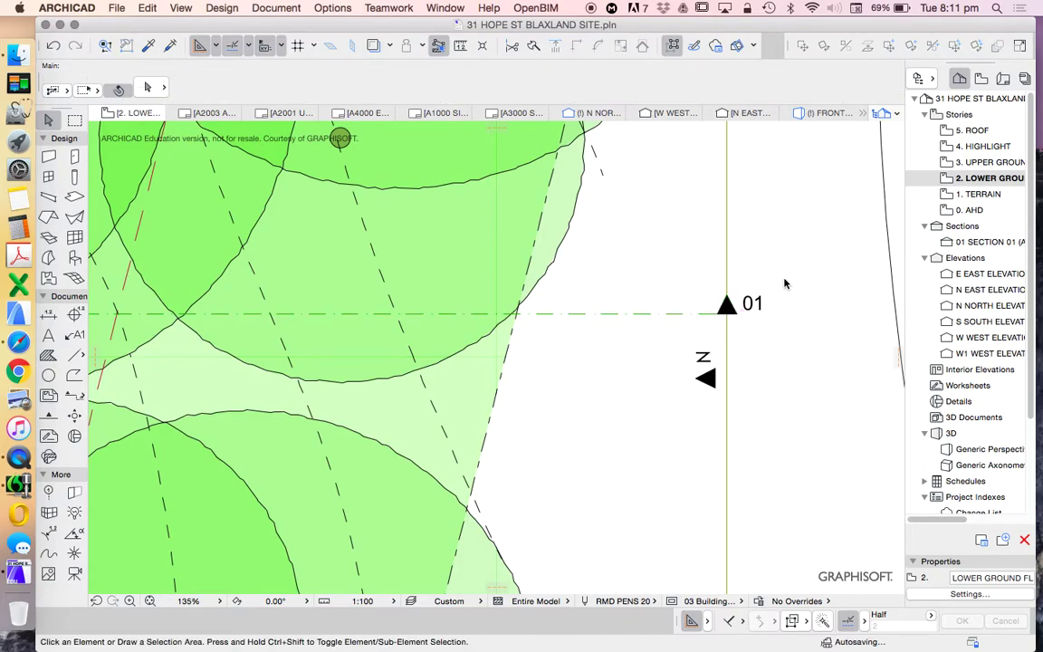
- Open the 01 SECTION 01 view from the project's sections
scroll(728, 308, "down", 3)
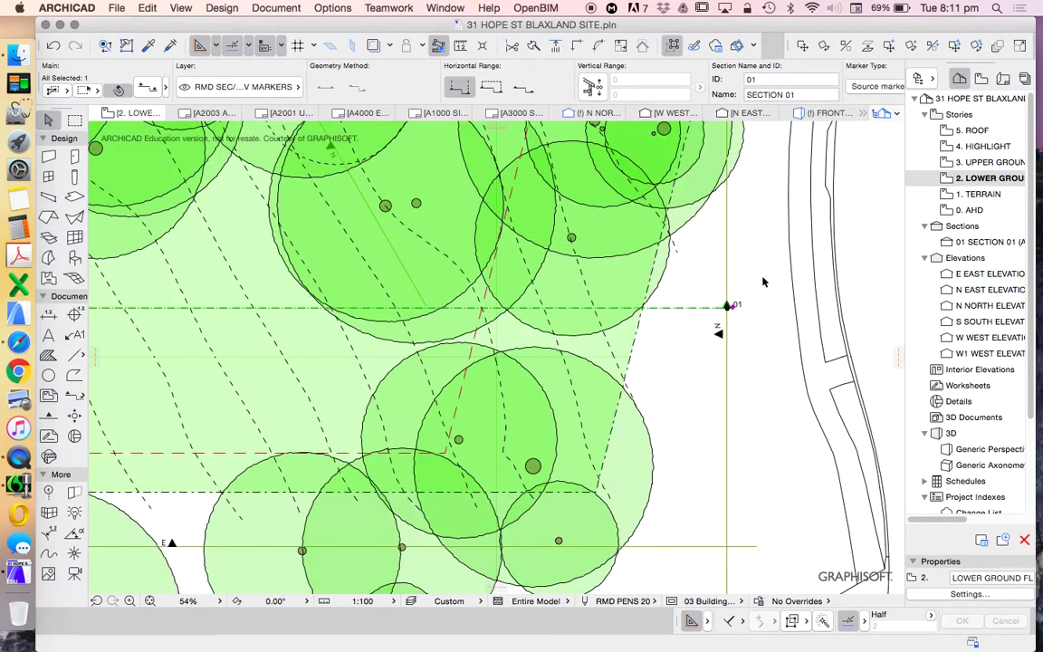
scroll(766, 296, "down", 2)
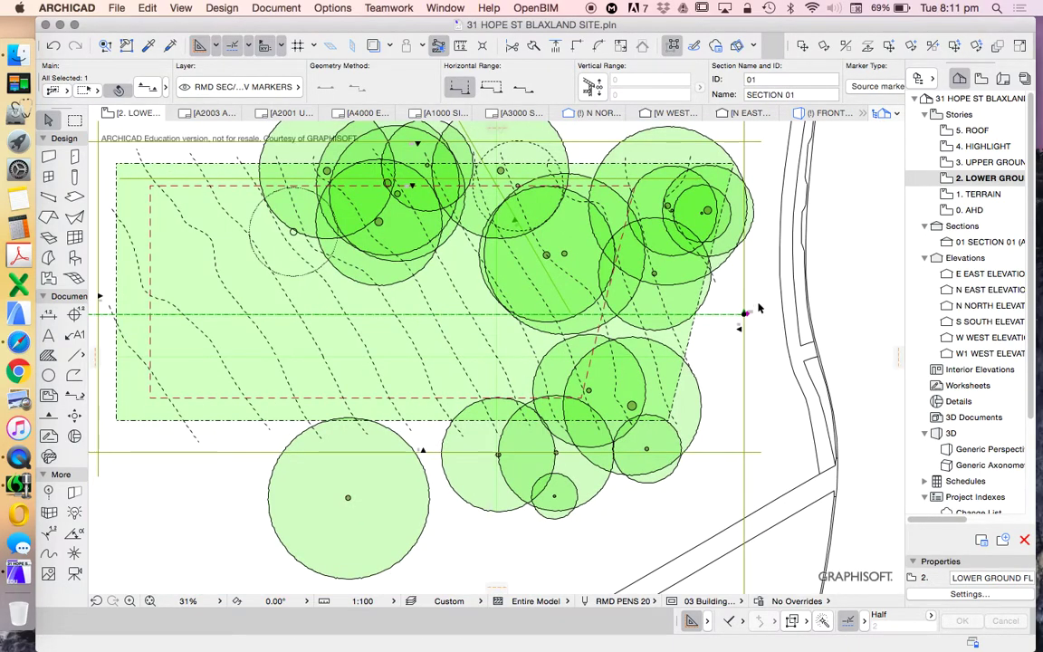
right_click(760, 292)
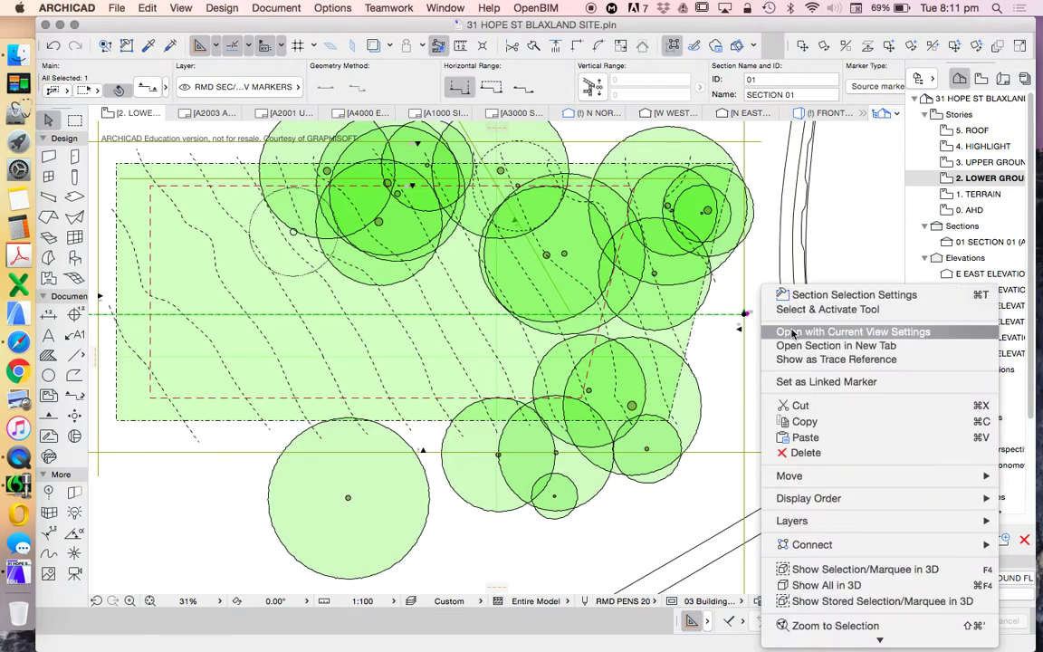
left_click(798, 171)
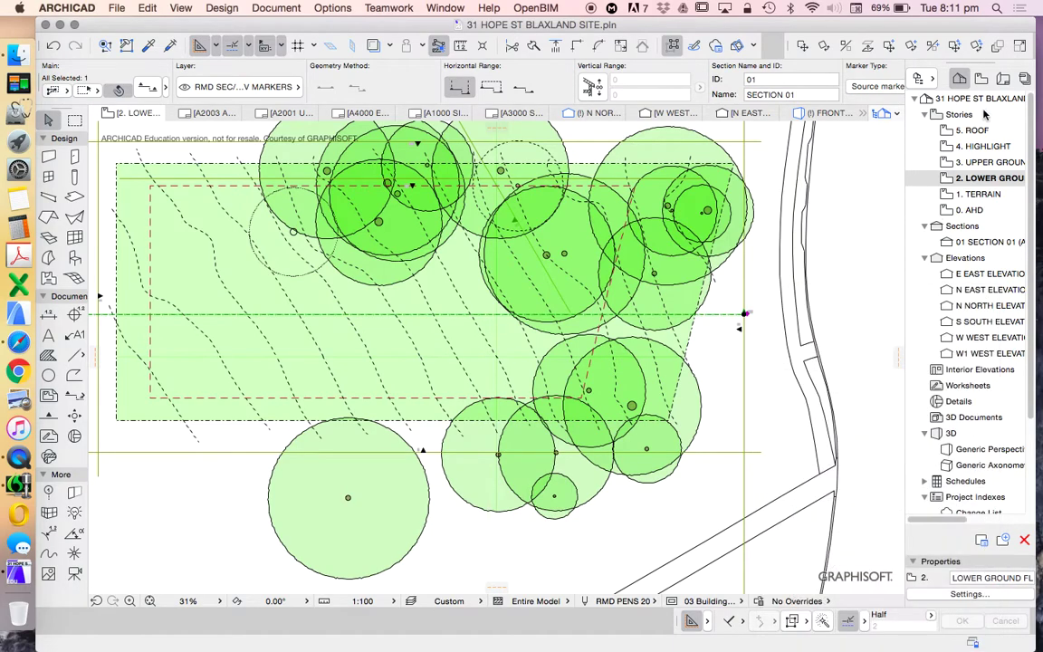
left_click(975, 243)
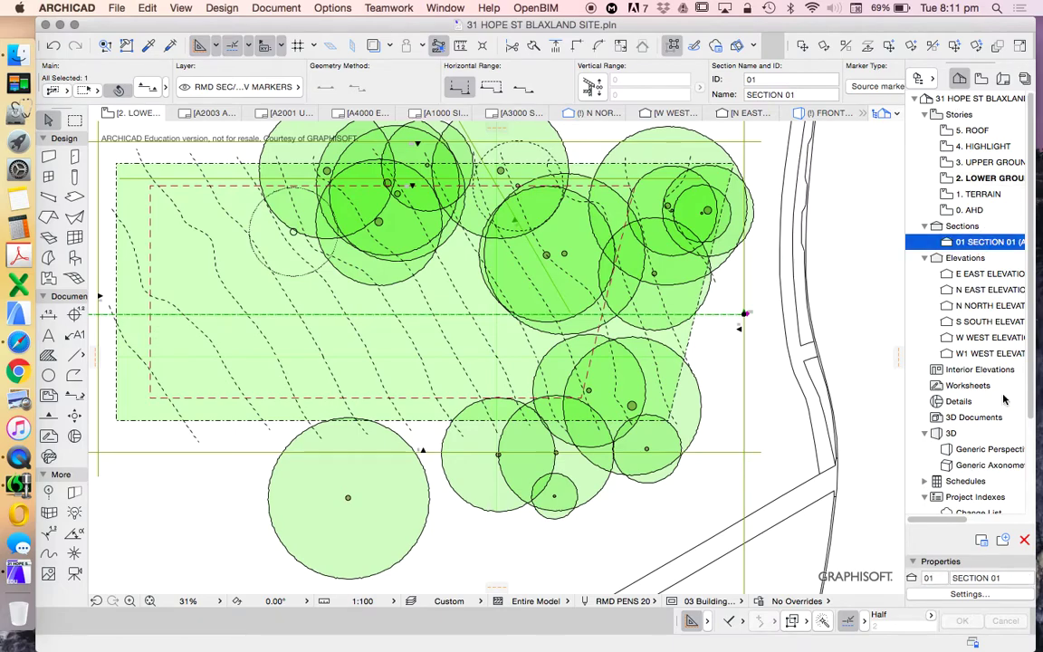
double_click(975, 243)
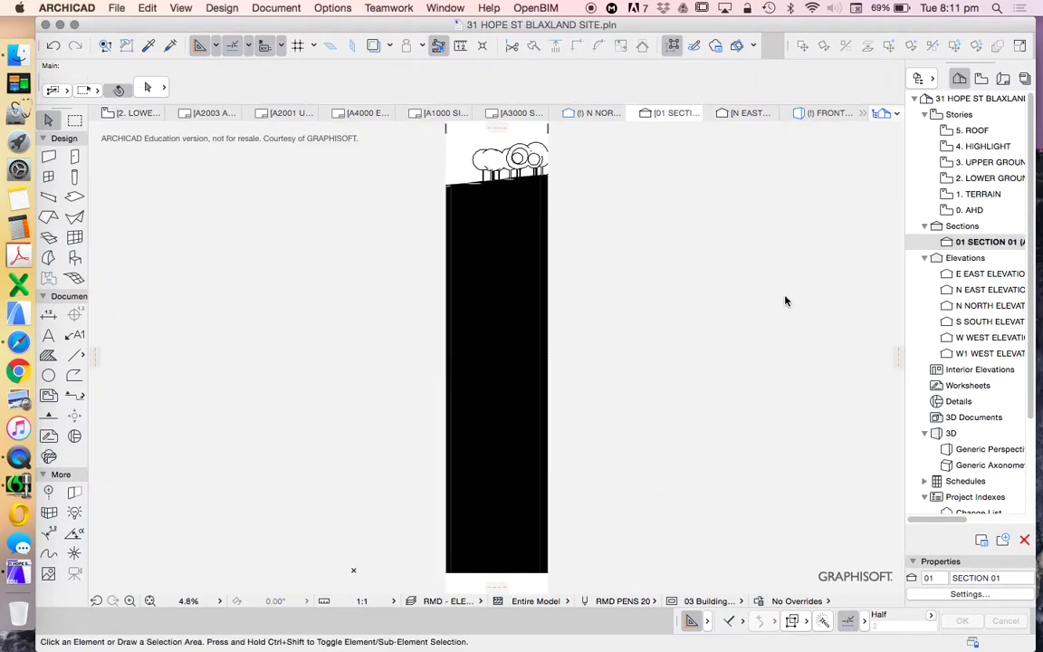
- Examine the trees and the cut terrain mesh along the slope in the section
scroll(609, 317, "up", 10)
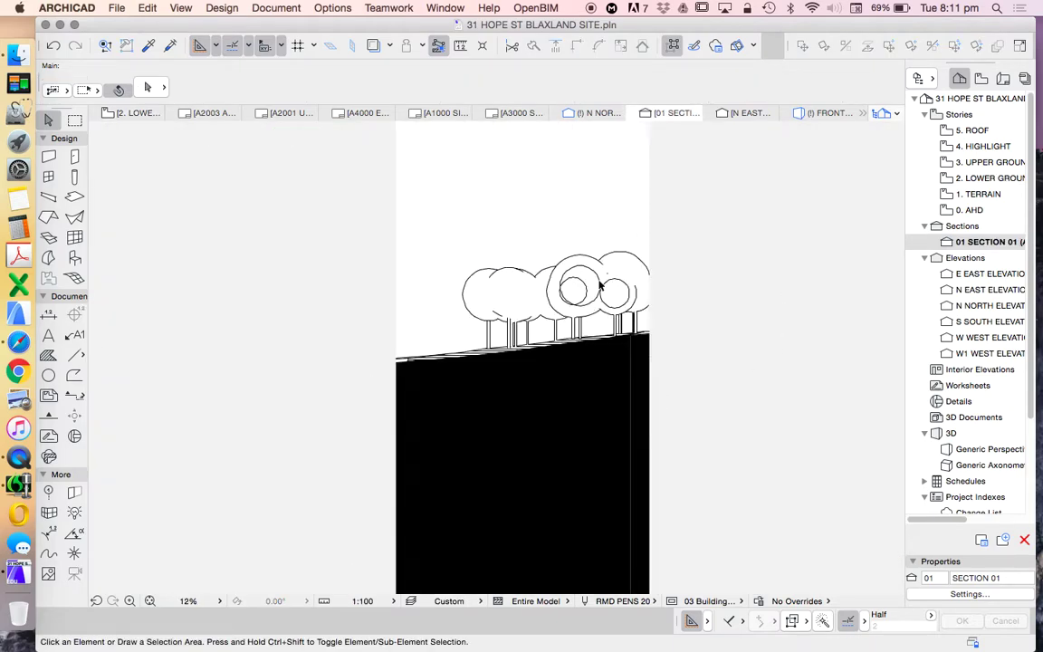
scroll(643, 247, "down", 3)
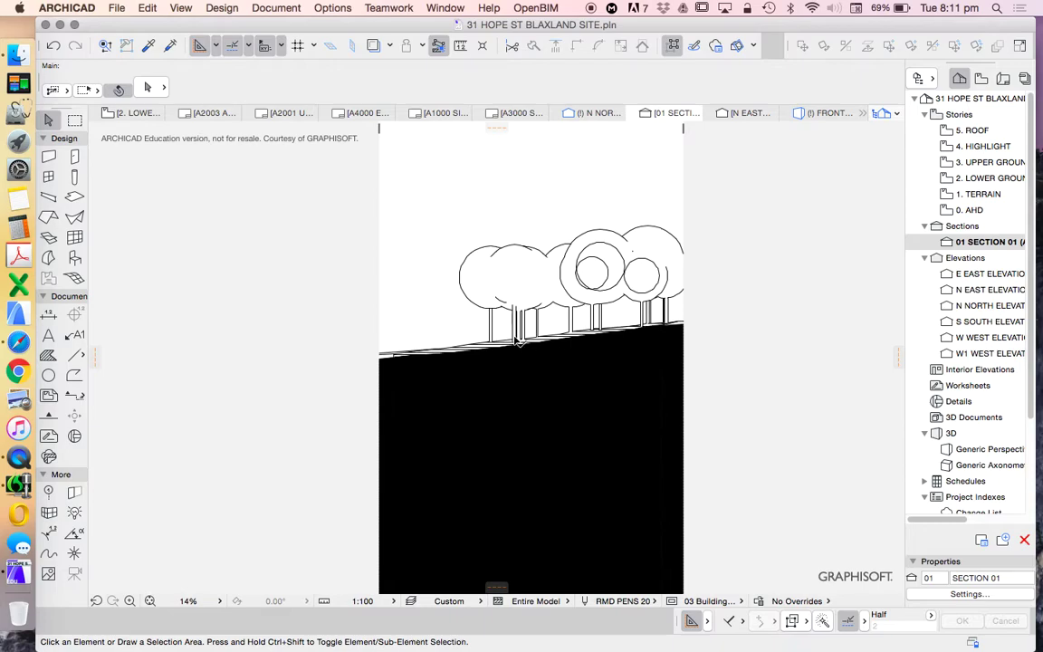
left_click(598, 274)
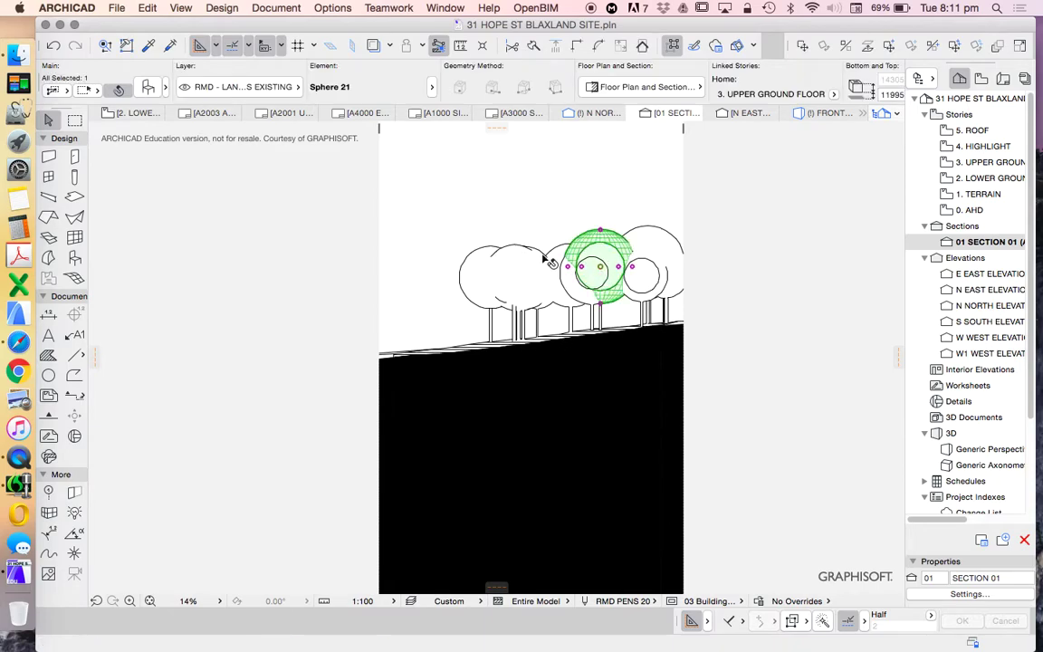
scroll(563, 270, "up", 2)
left_click(561, 200)
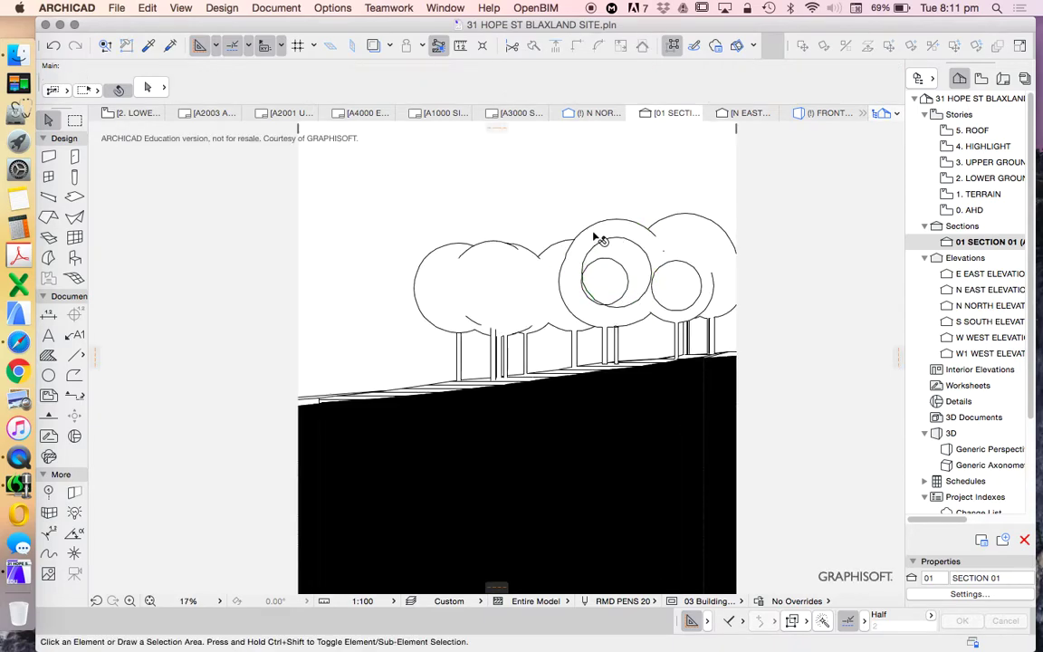
scroll(598, 272, "down", 3)
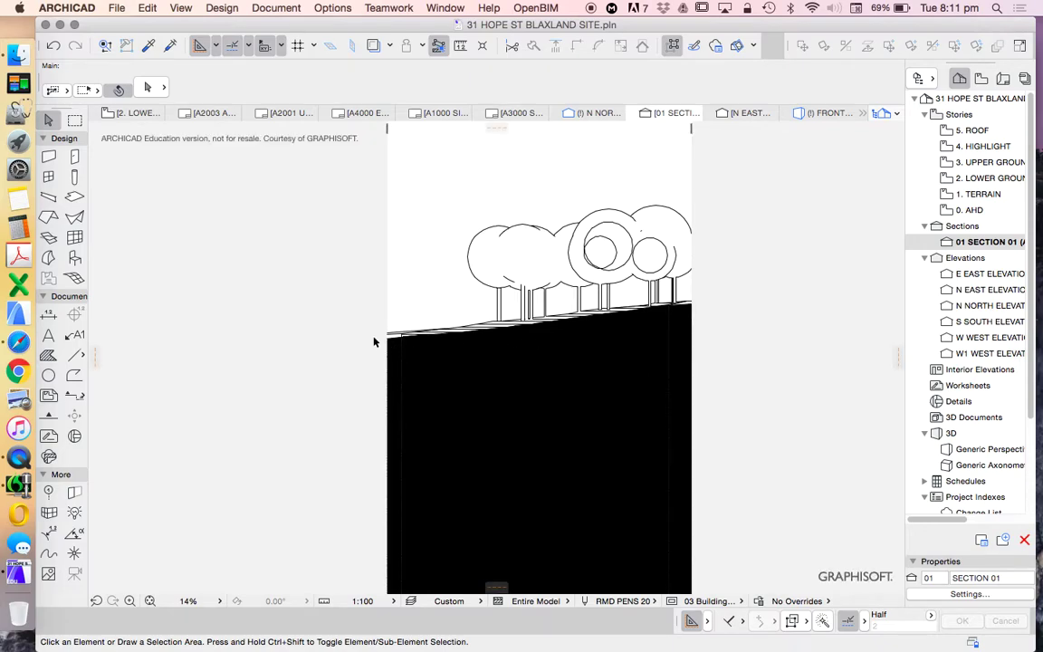
scroll(465, 324, "up", 3)
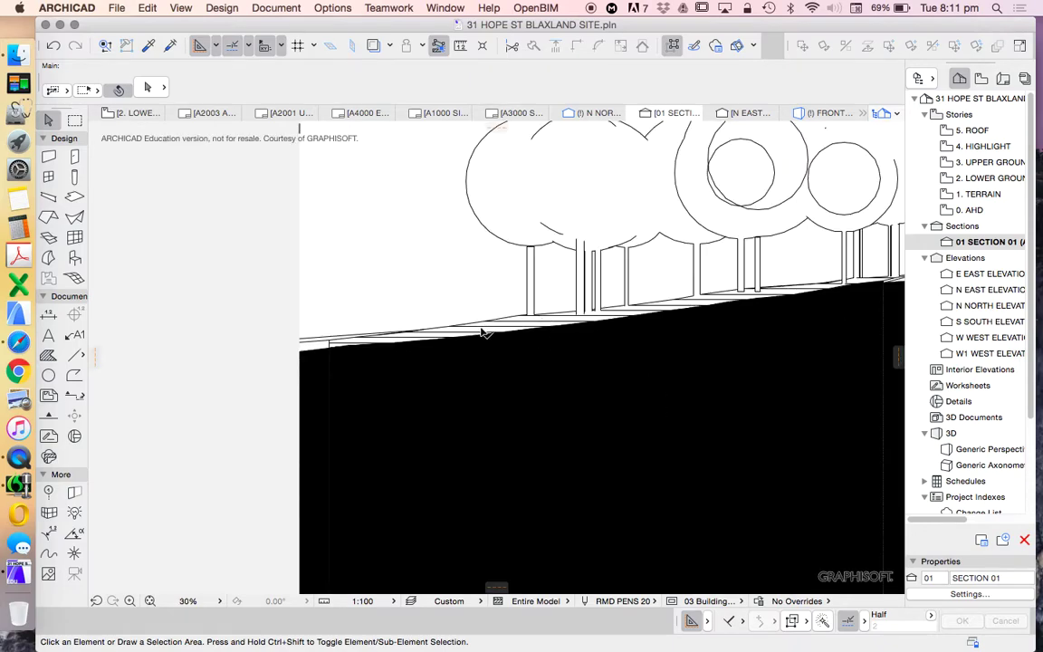
left_click(321, 352)
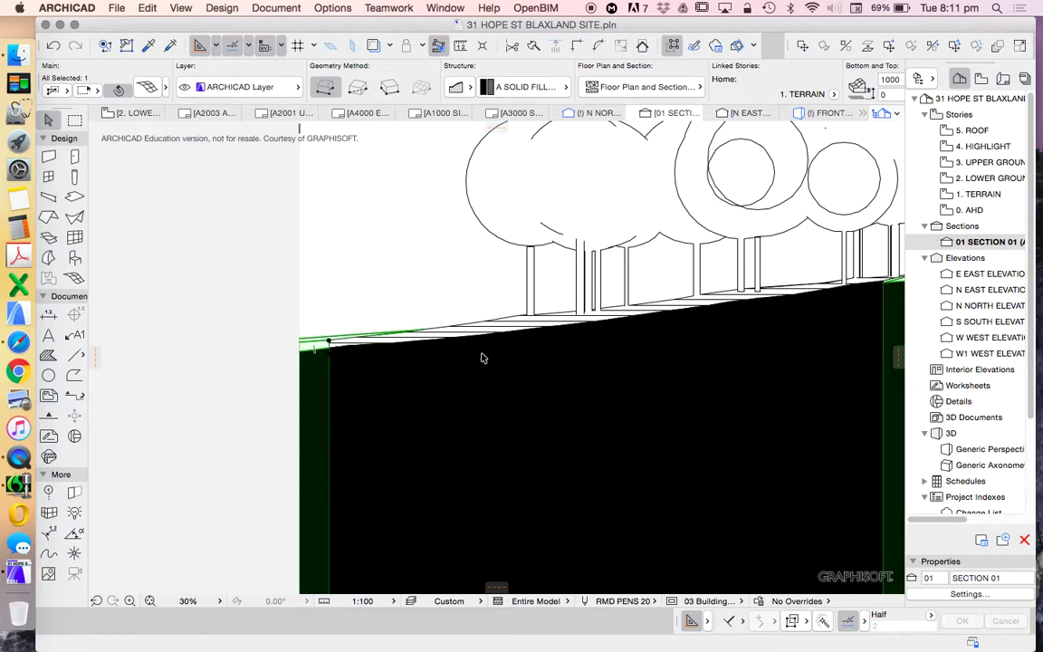
key("Escape")
scroll(600, 307, "down", 3)
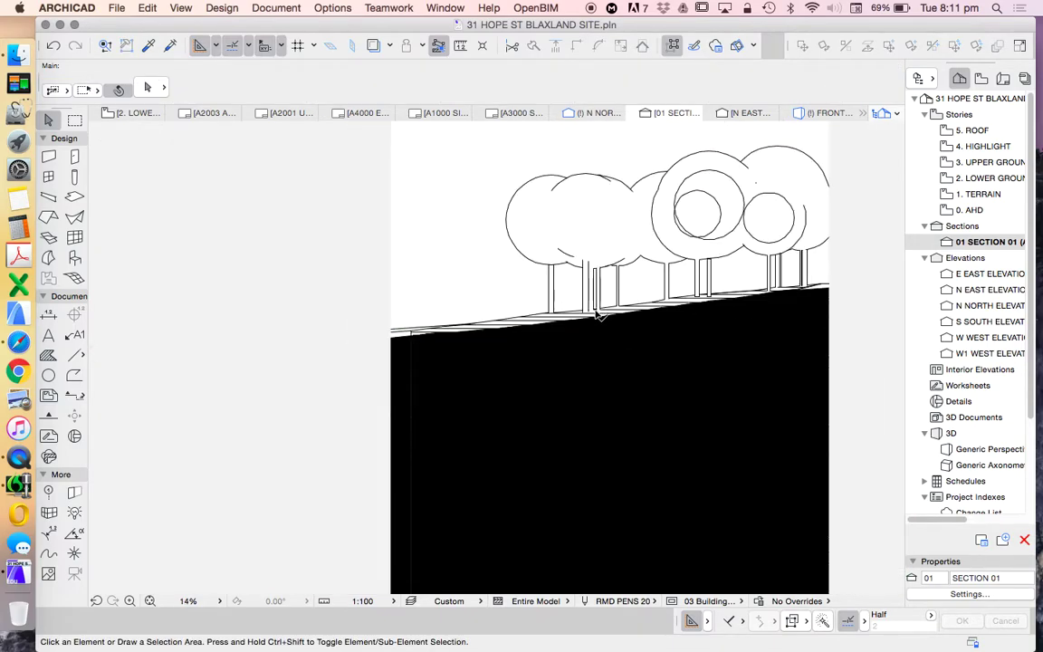
- Inspect the building material options for the main terrain mesh in the section, without changing its material
left_click(670, 326)
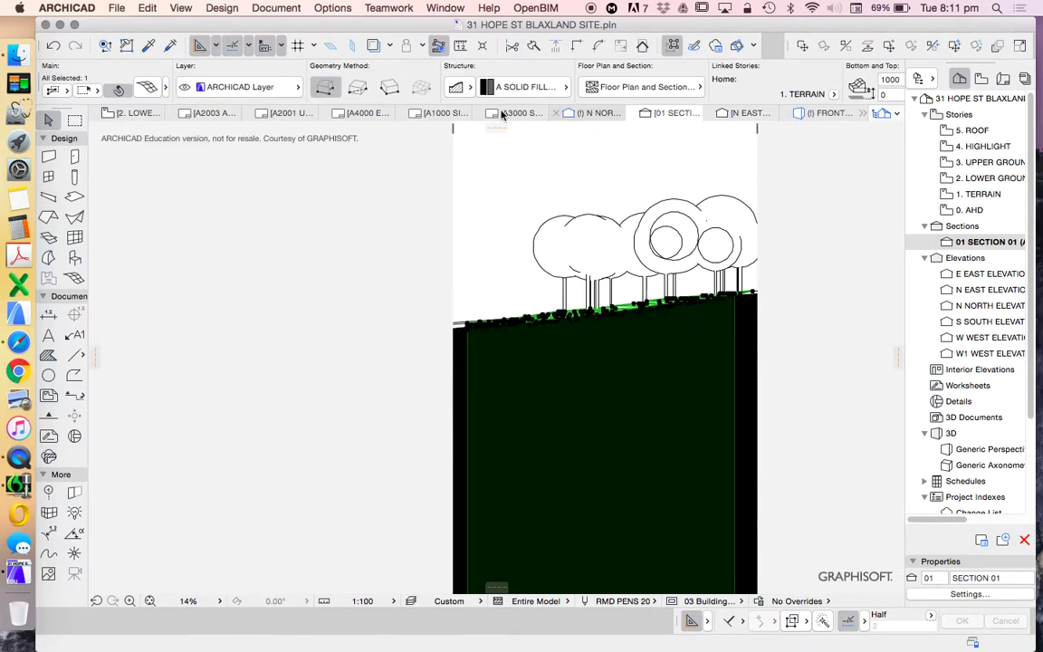
left_click(540, 88)
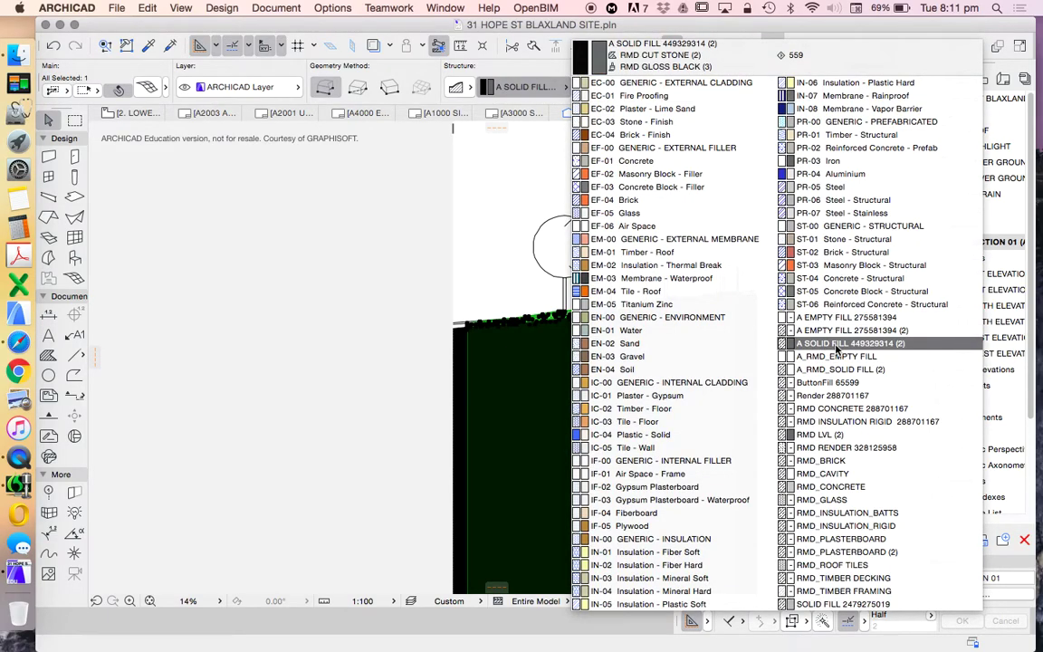
left_click(477, 181)
left_click(434, 199)
scroll(701, 322, "up", 2)
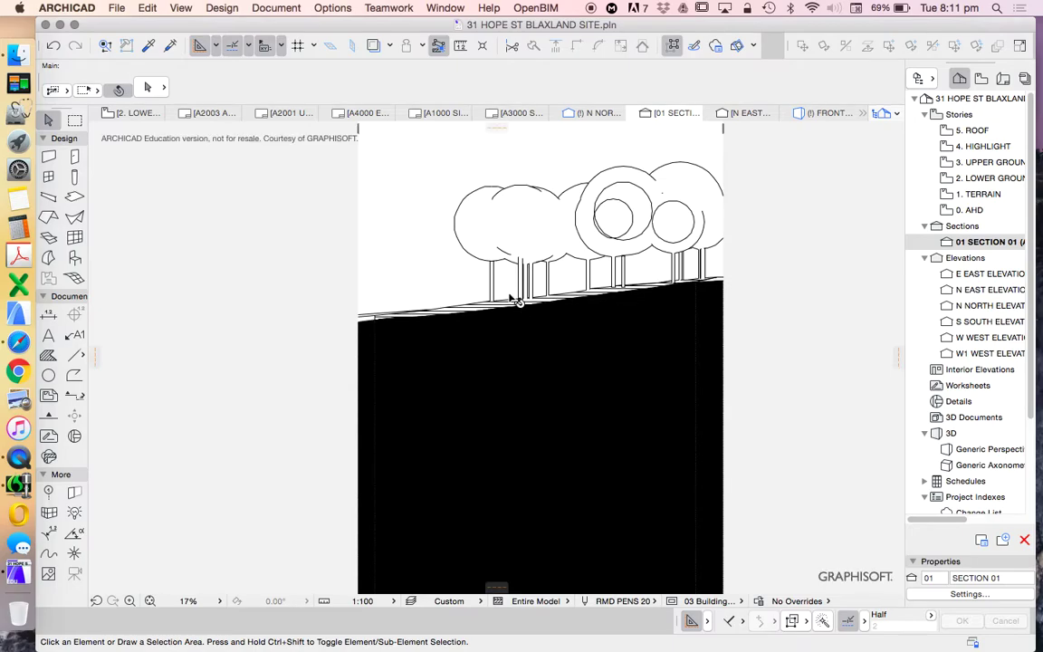
scroll(516, 301, "up", 1)
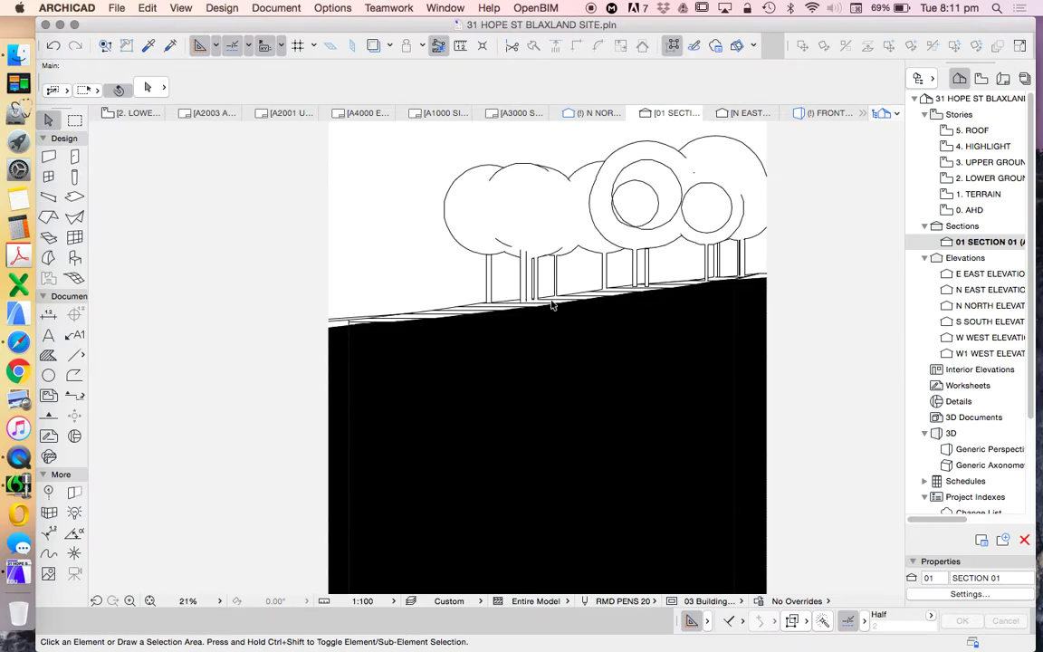
- Open the story 3 upper ground floor plan and look through the project's saved views and layouts
double_click(981, 165)
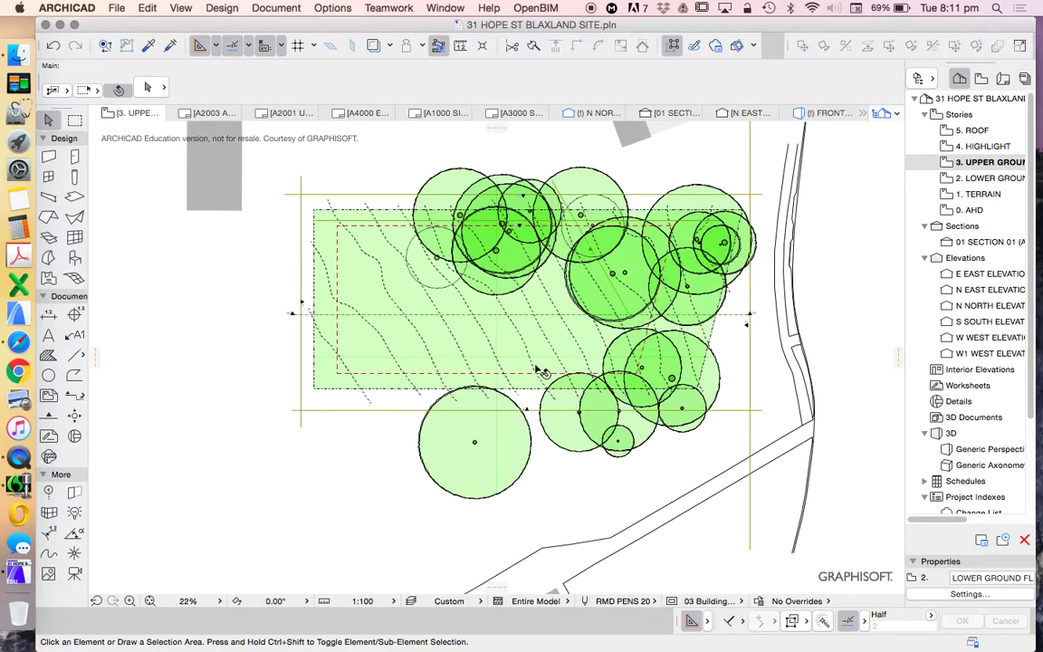
scroll(710, 235, "up", 1)
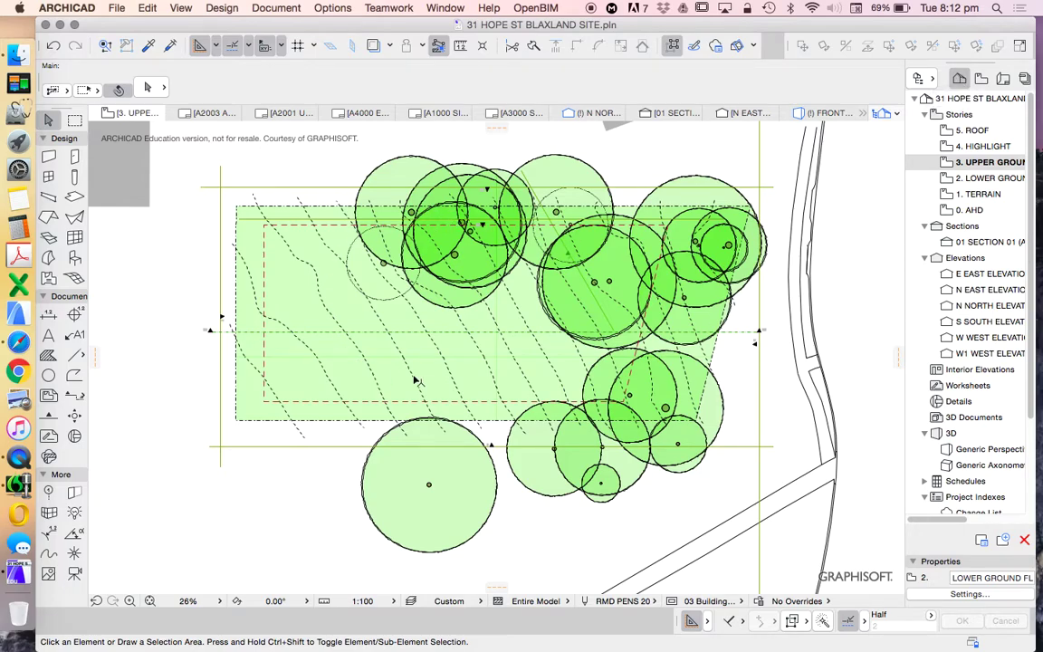
left_click(982, 79)
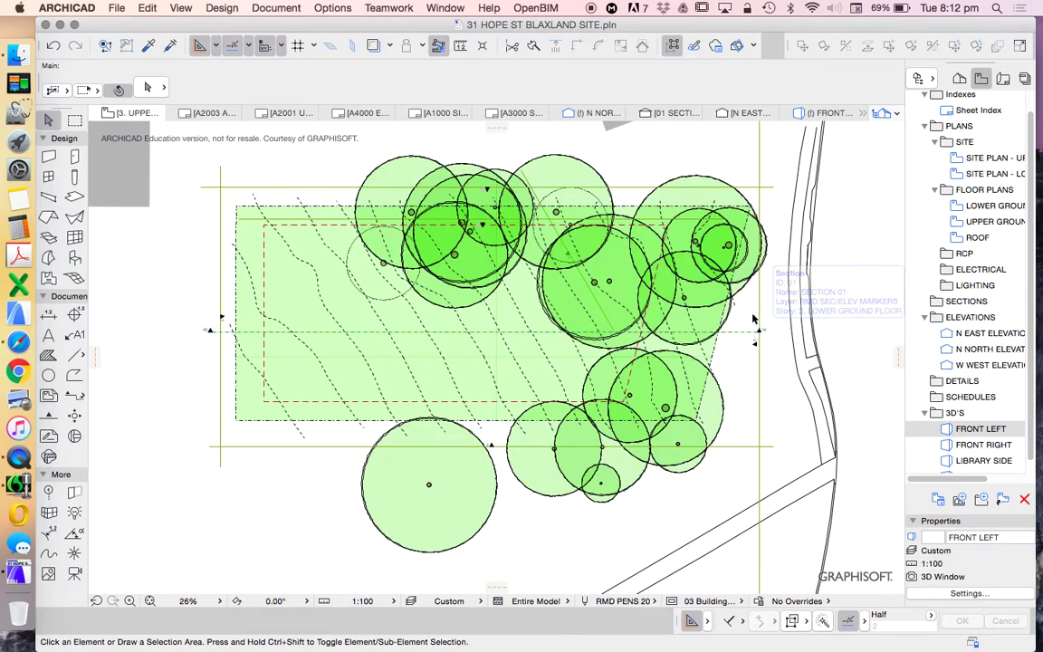
left_click(1003, 79)
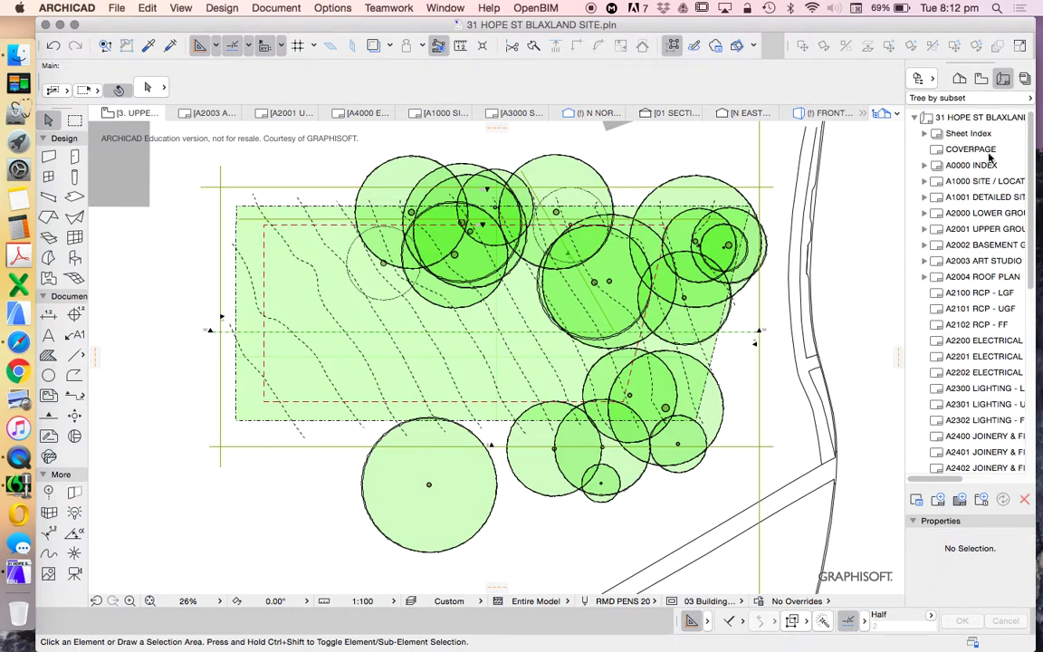
left_click(958, 79)
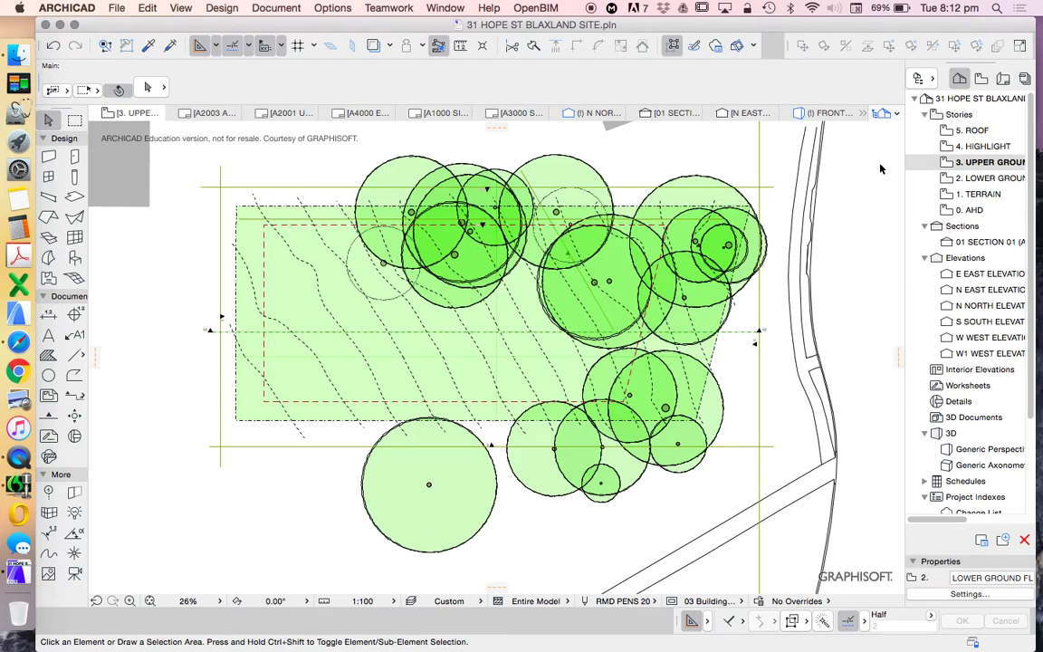
- Delete both existing site plan views, upper and lower, from the SITE folder of the saved views
left_click(981, 81)
scroll(989, 172, "up", 1)
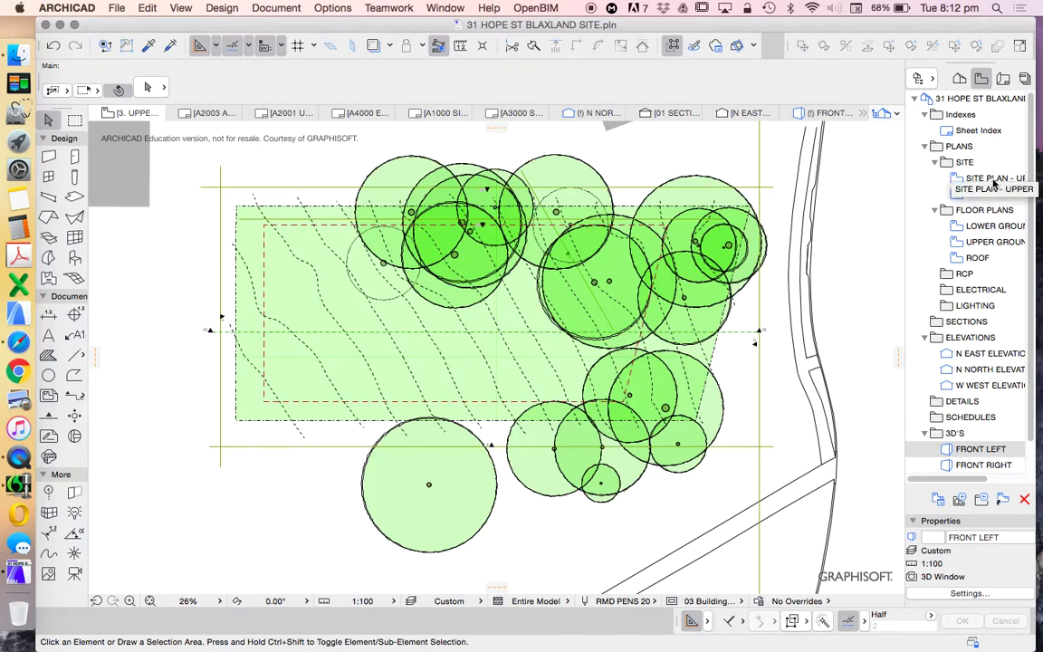
scroll(866, 225, "down", 2)
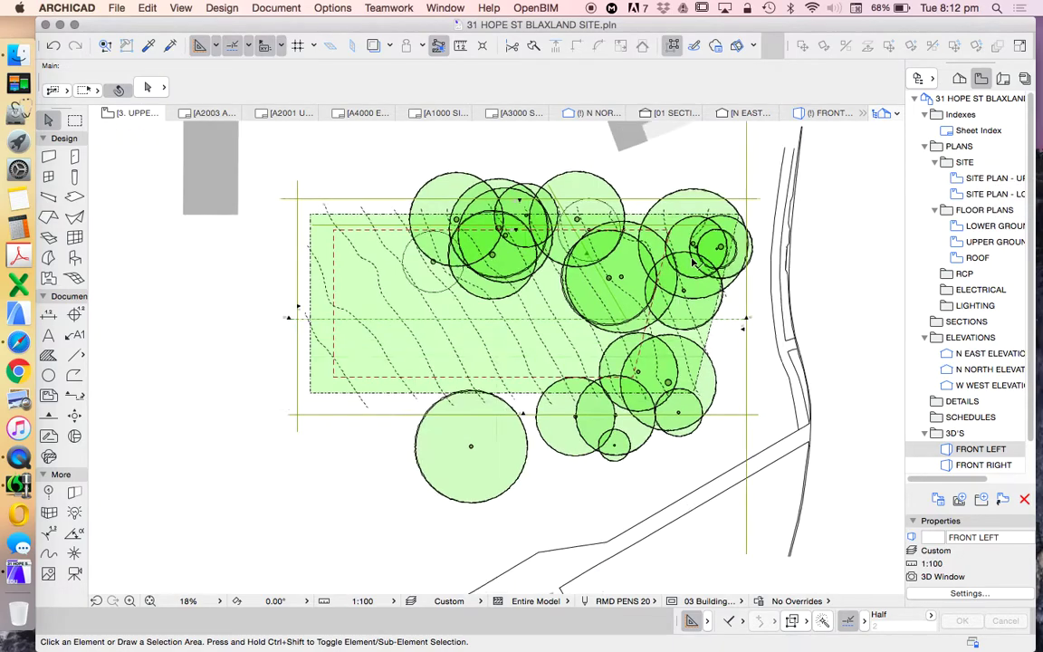
scroll(704, 321, "up", 4)
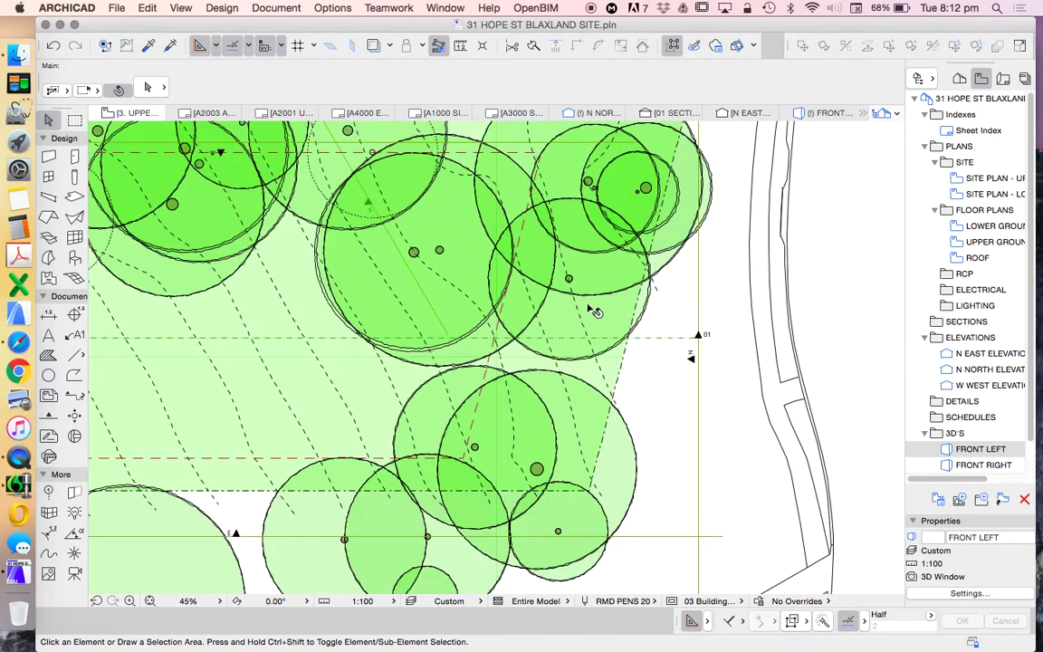
scroll(697, 337, "down", 3)
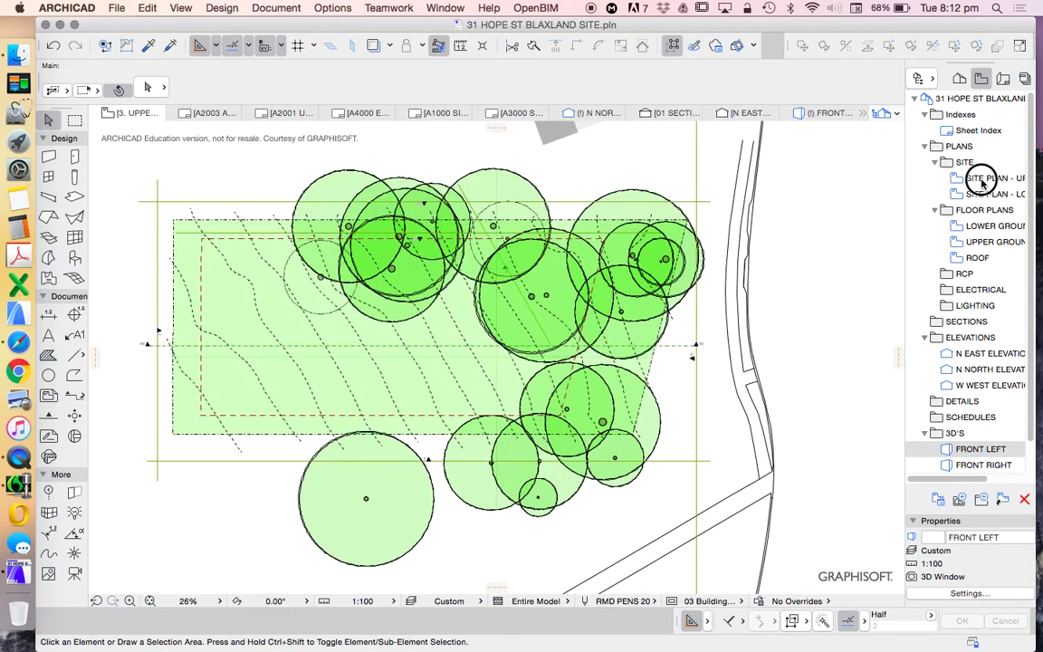
left_click(984, 179)
left_click(984, 195, "shift")
right_click(939, 186)
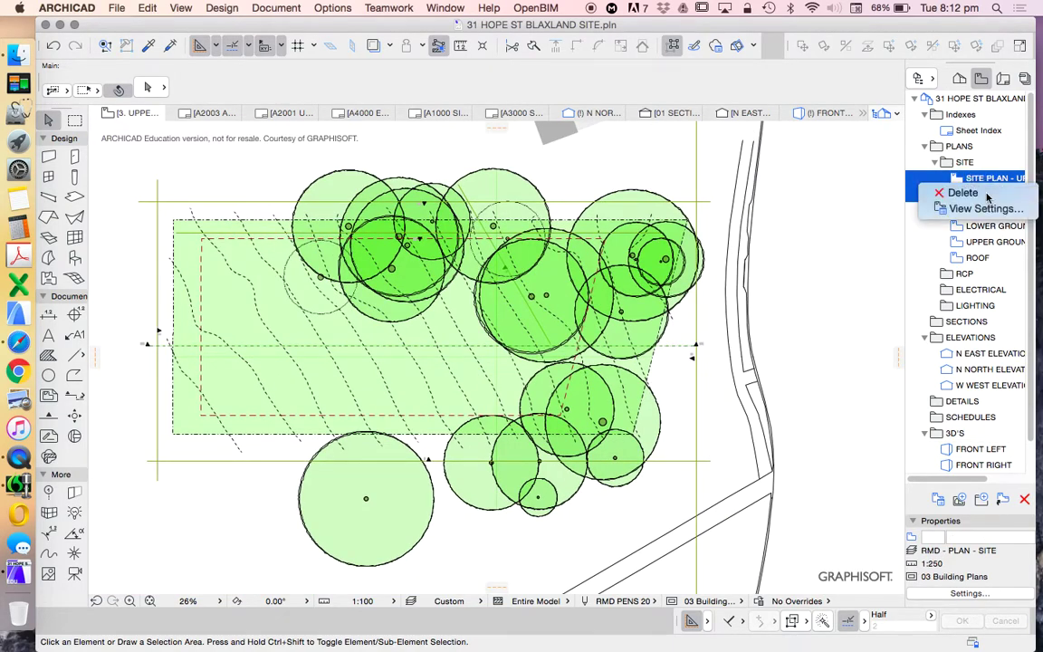
left_click(952, 192)
left_click(601, 290)
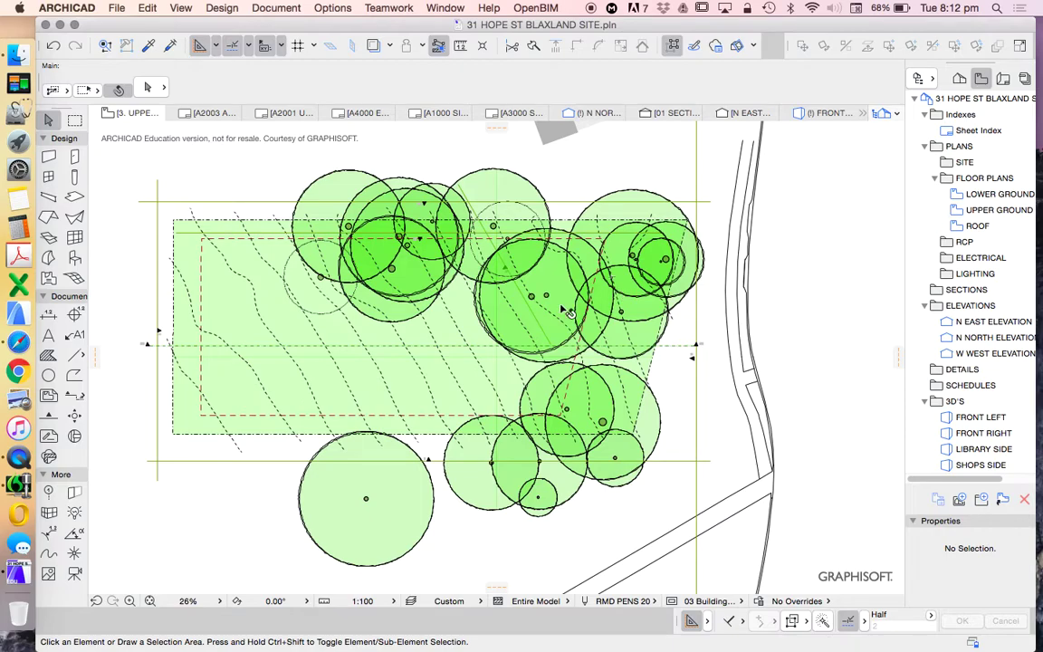
scroll(513, 323, "down", 2)
scroll(513, 323, "up", 3)
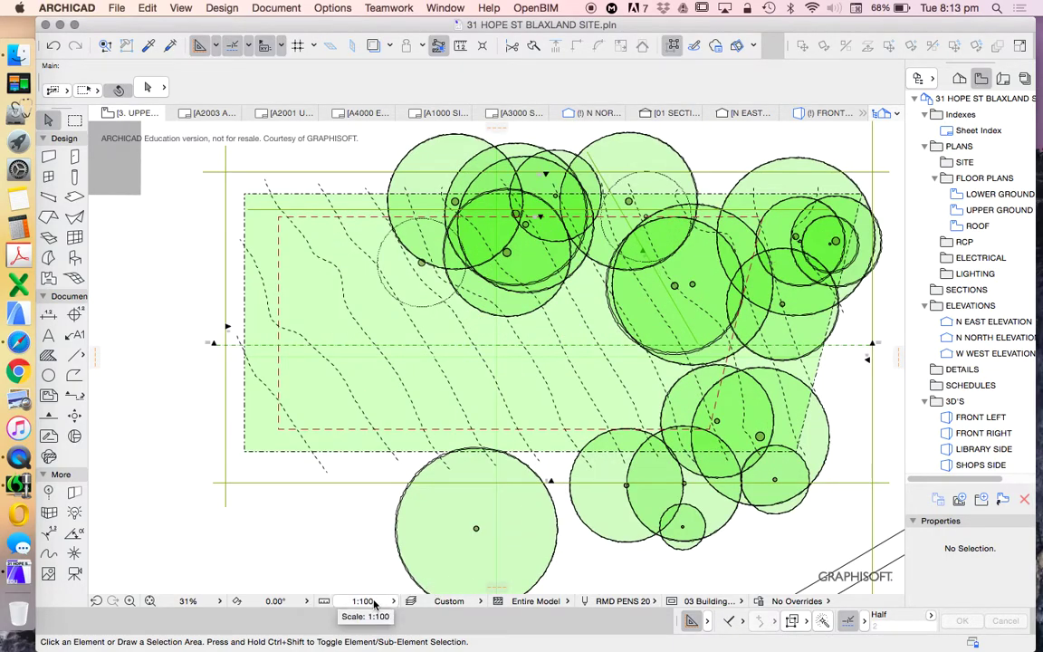
- Measure the length of the site's upper boundary from corner to corner with the Line tool
scroll(445, 267, "down", 2)
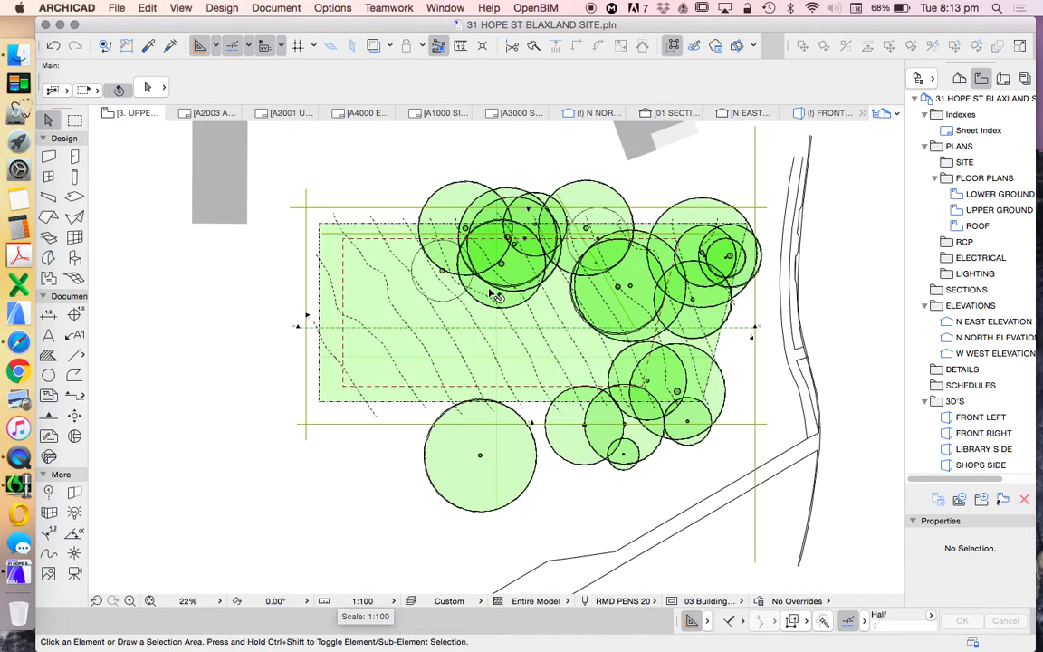
left_click(74, 355)
scroll(360, 209, "up", 3)
left_click(259, 265)
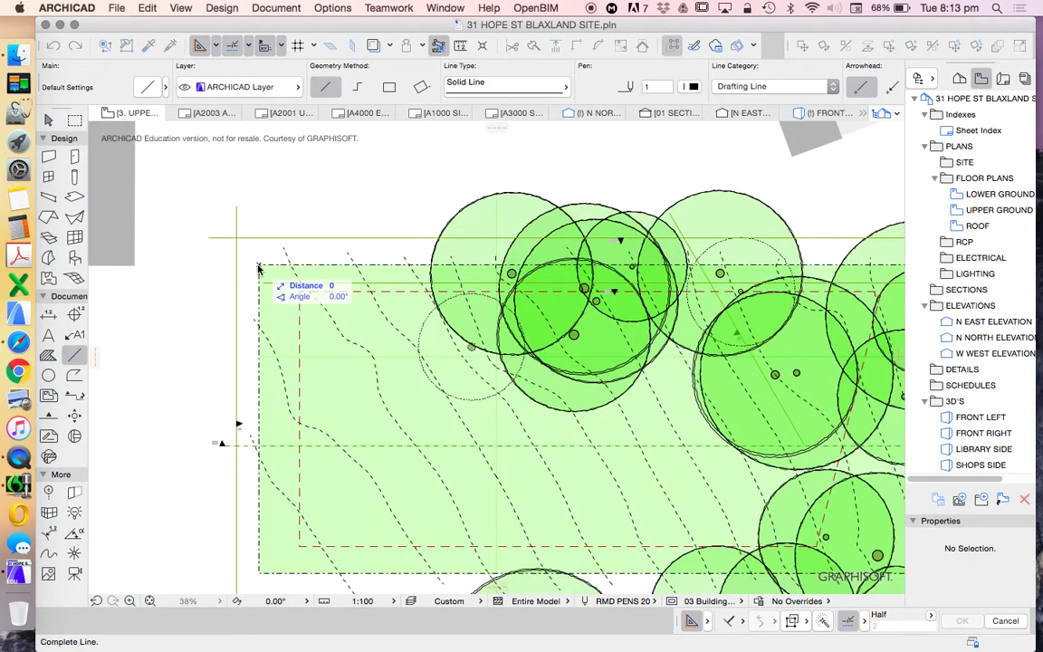
scroll(261, 269, "down", 3)
scroll(470, 288, "up", 8)
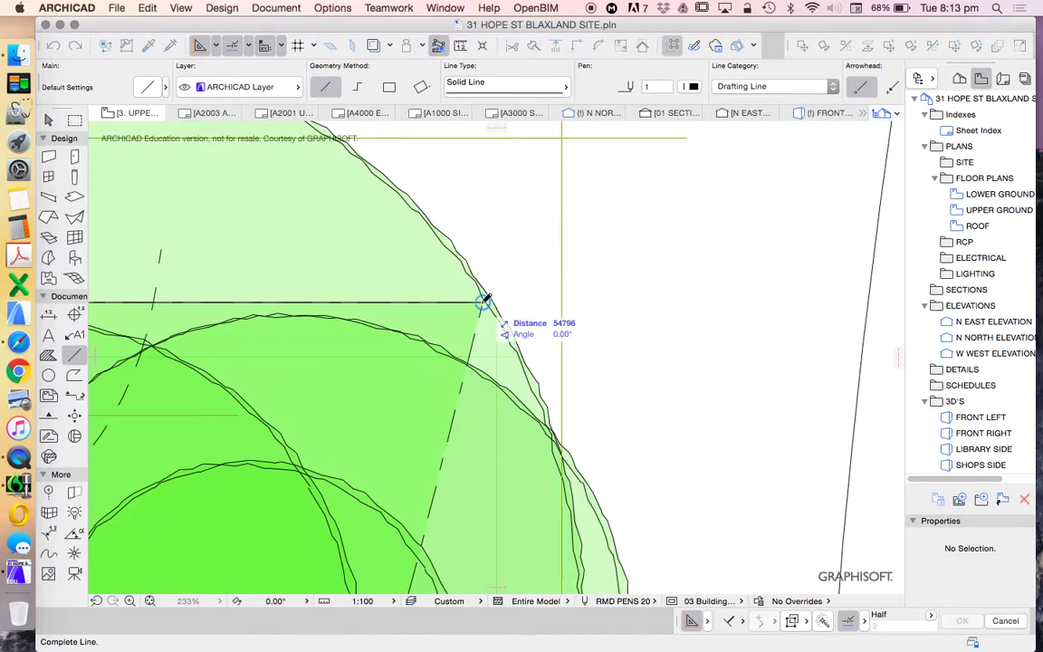
scroll(484, 298, "down", 8)
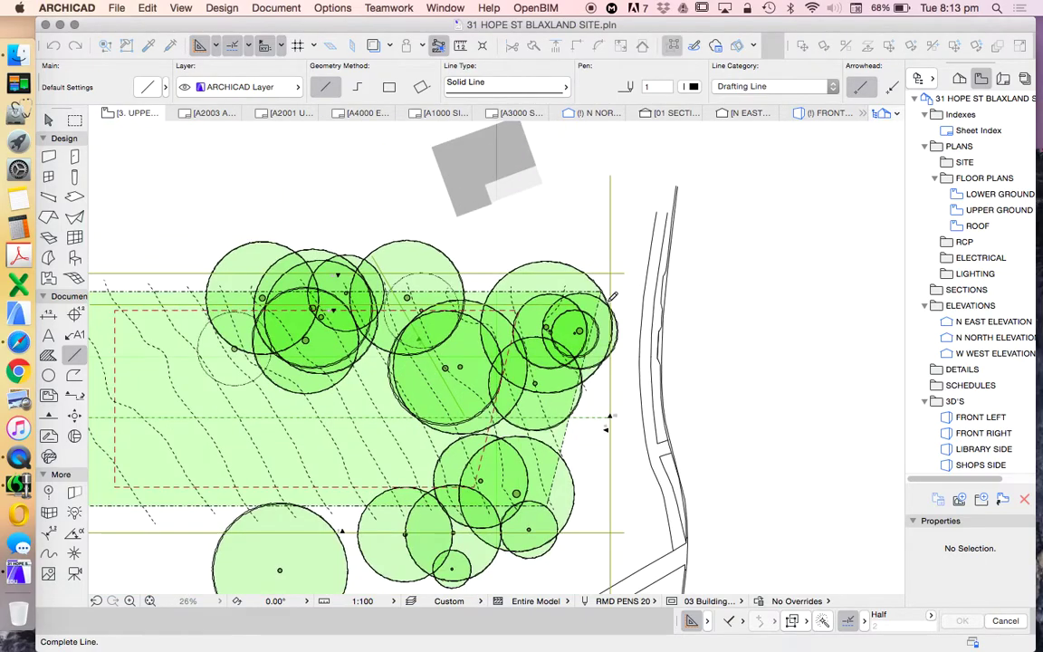
left_click(576, 314)
scroll(561, 290, "down", 2)
scroll(555, 271, "up", 2)
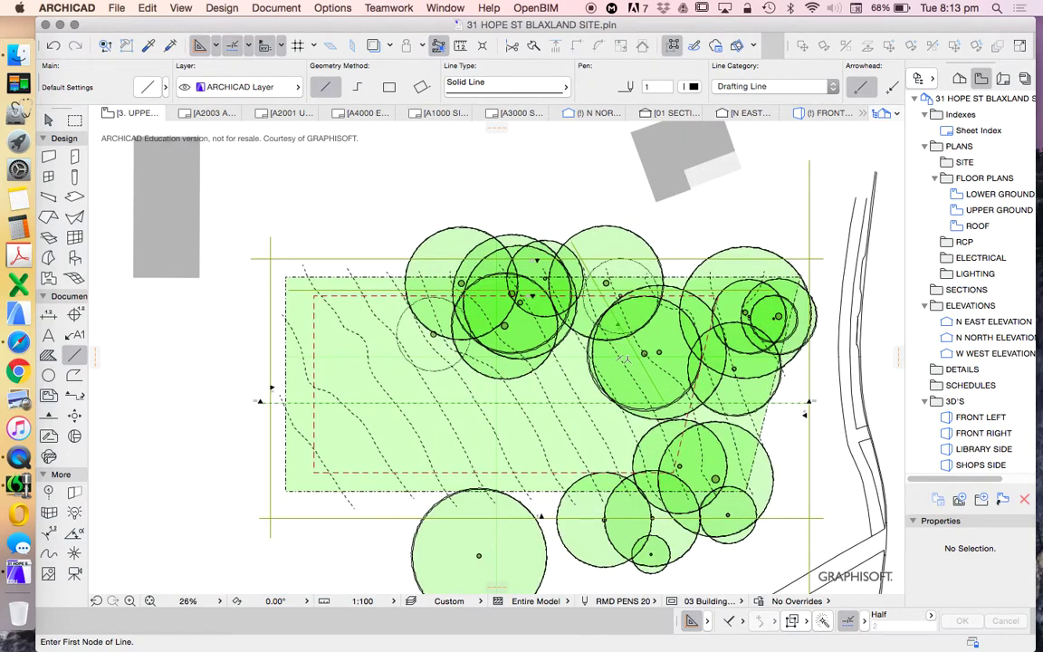
- Set the floor plan scale to 1:200 and recheck the length of the site's upper boundary
left_click(362, 600)
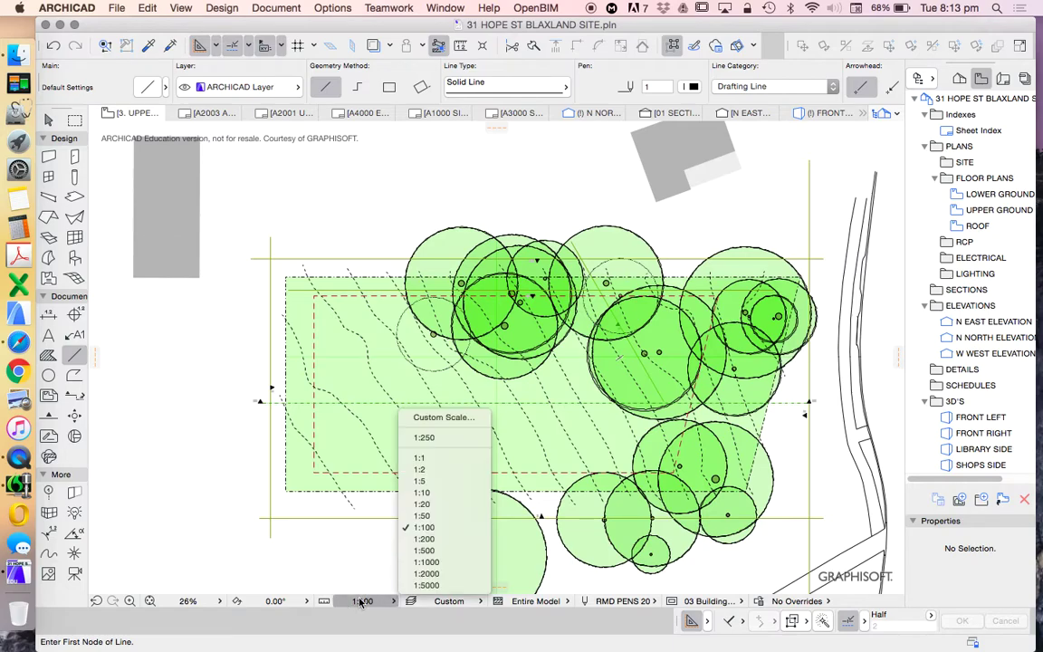
left_click(423, 539)
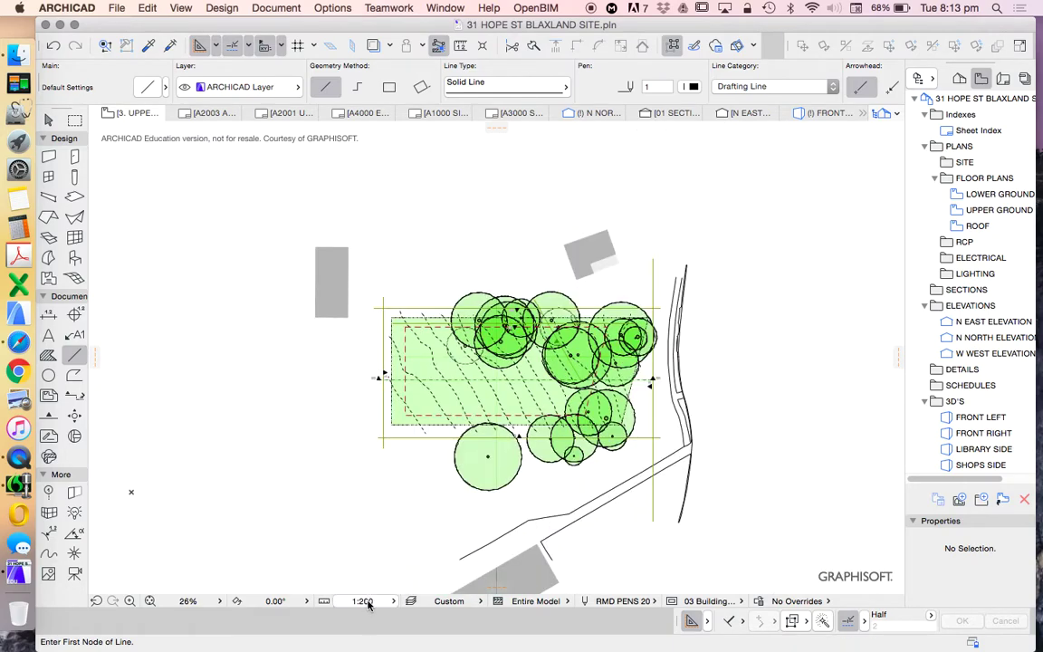
scroll(513, 328, "up", 3)
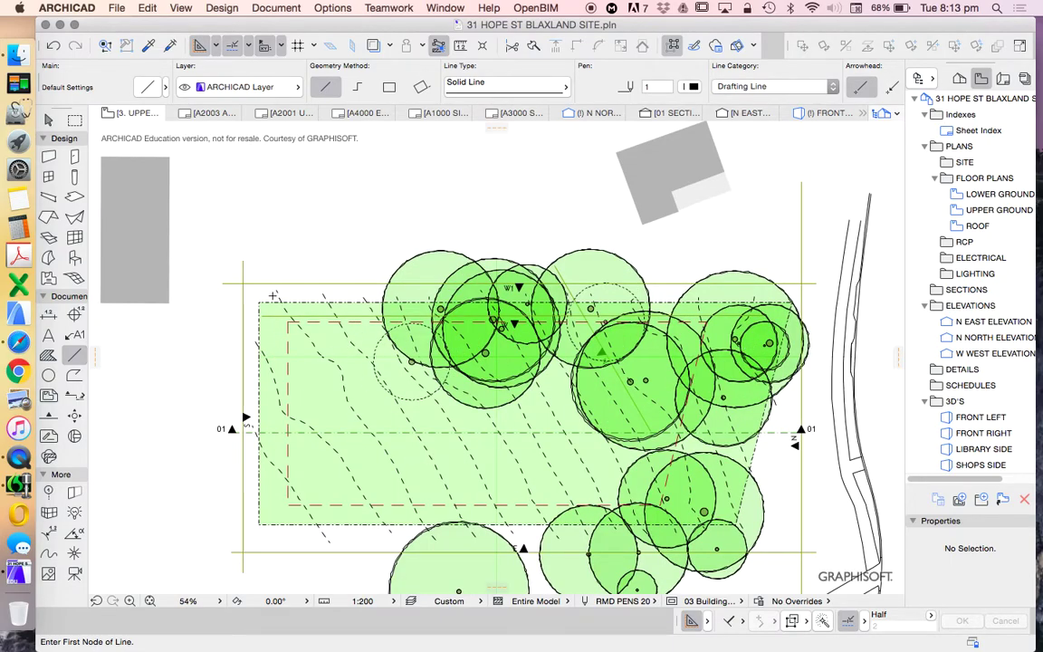
left_click(259, 302)
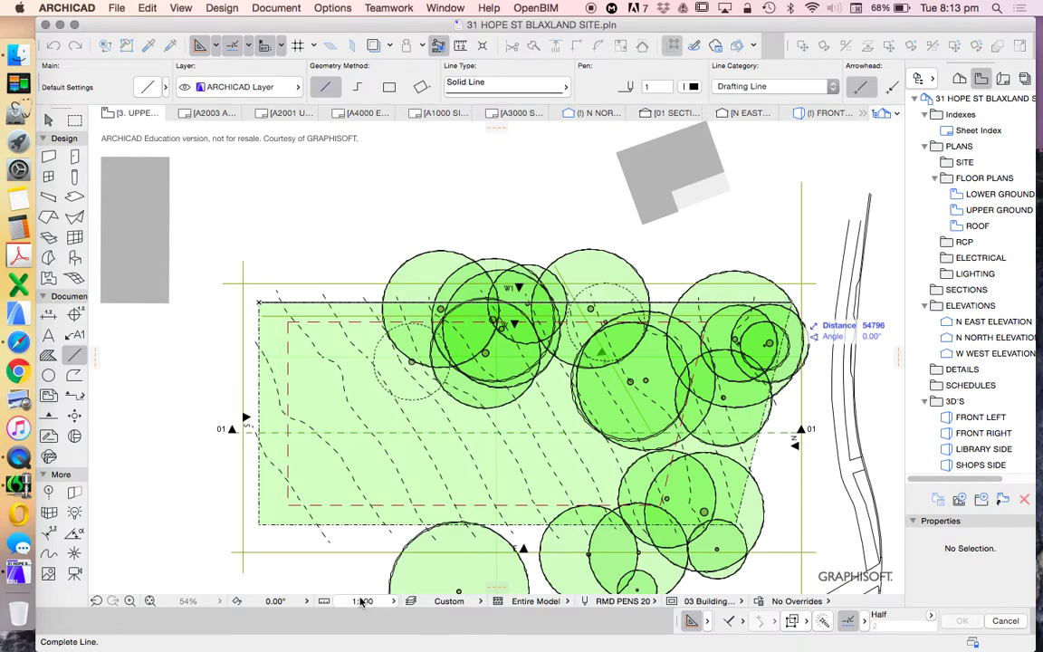
key("Escape")
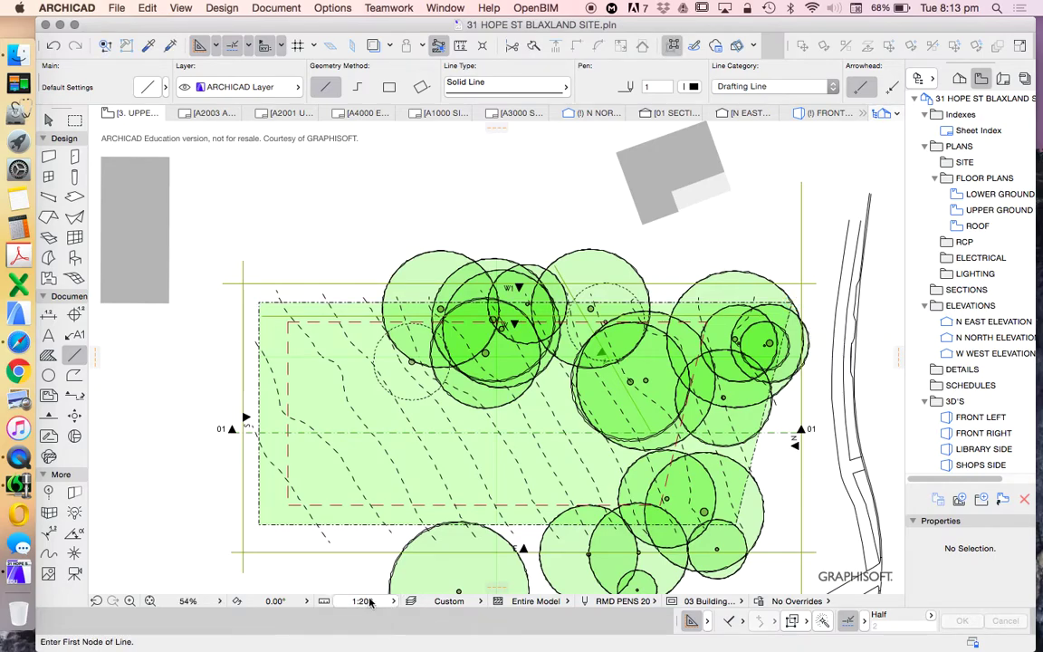
scroll(465, 382, "down", 3)
scroll(465, 382, "up", 3)
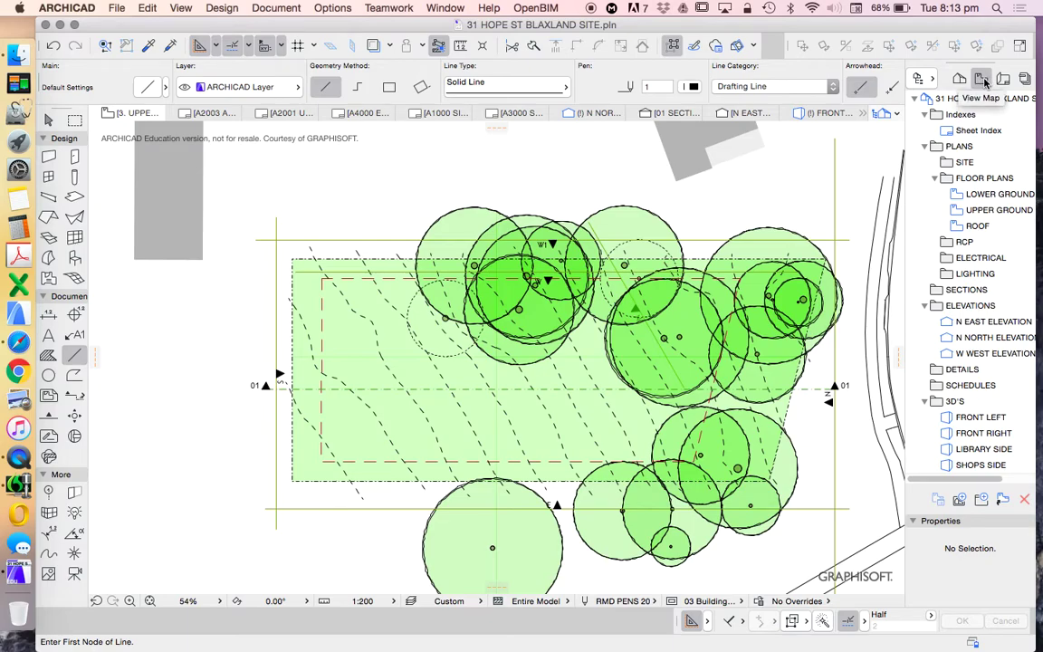
- Start saving the current view into the SITE folder with no ID and the custom name SITE PLAN
right_click(964, 163)
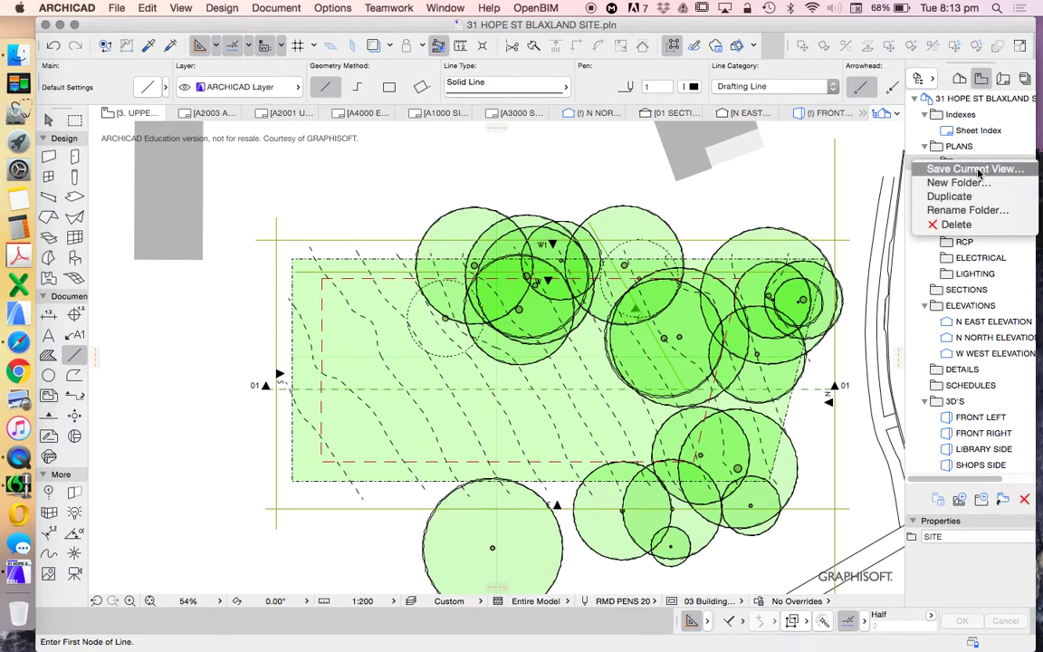
left_click(976, 169)
left_click(598, 111)
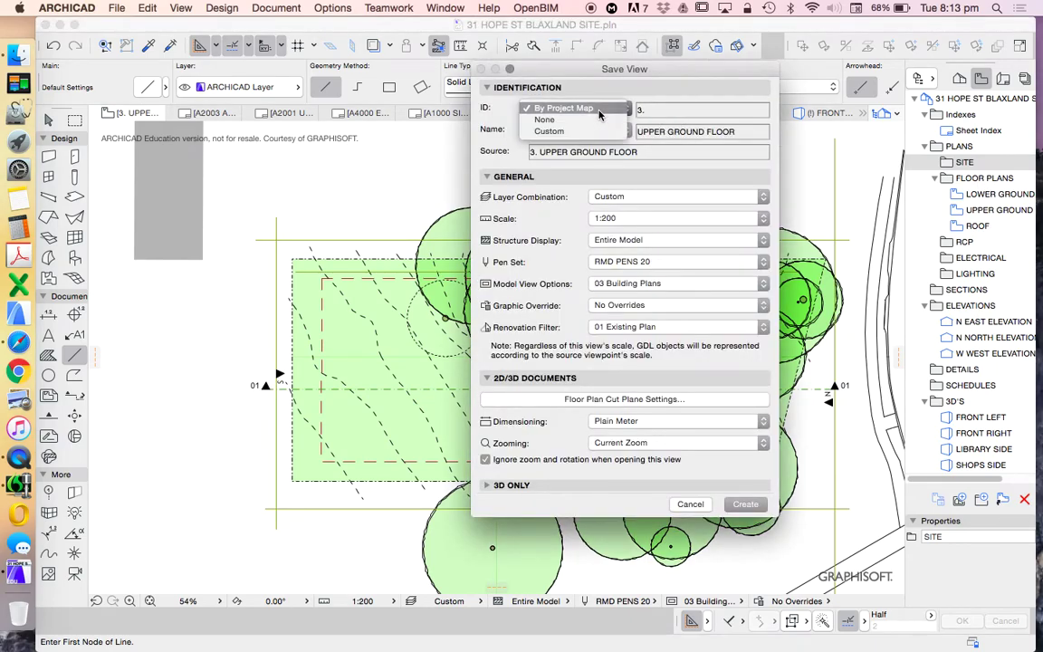
left_click(600, 119)
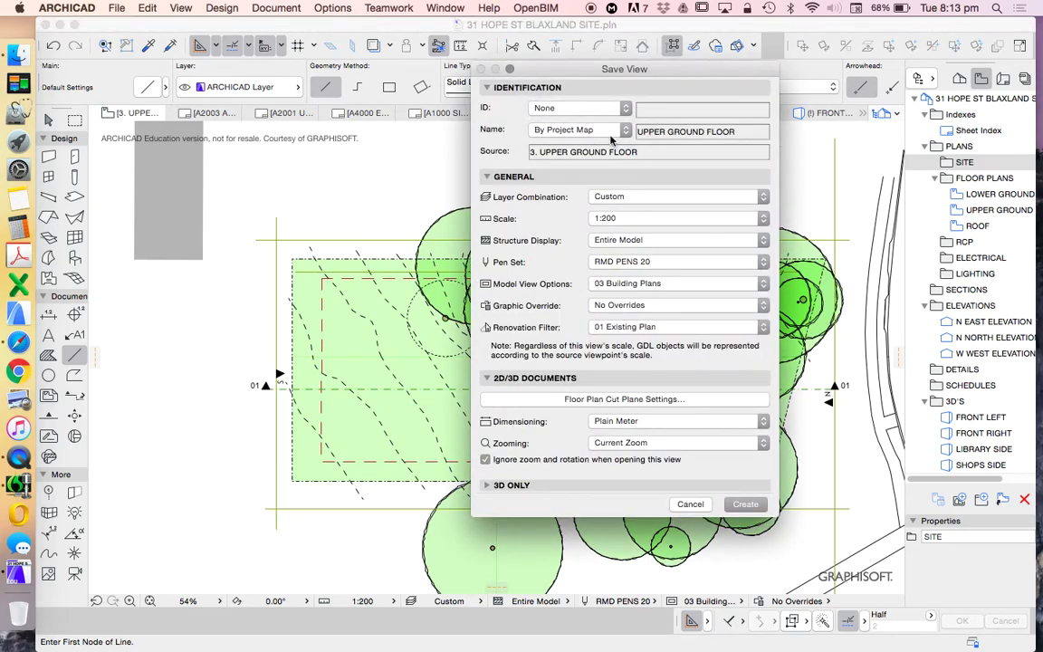
left_click(609, 129)
left_click(556, 140)
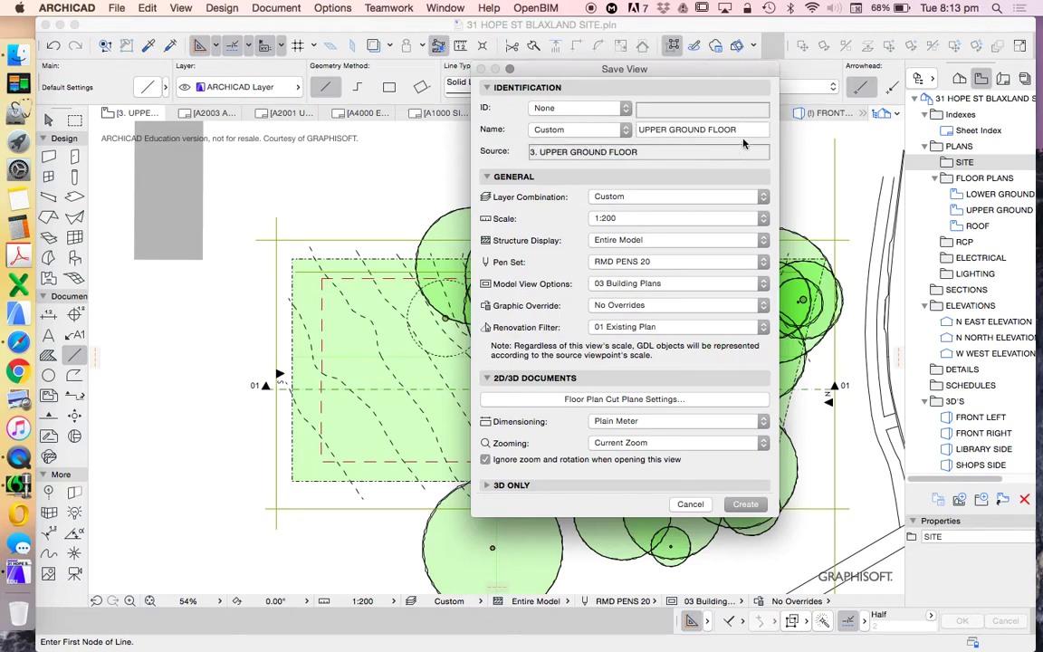
left_click_drag(751, 130, 639, 129)
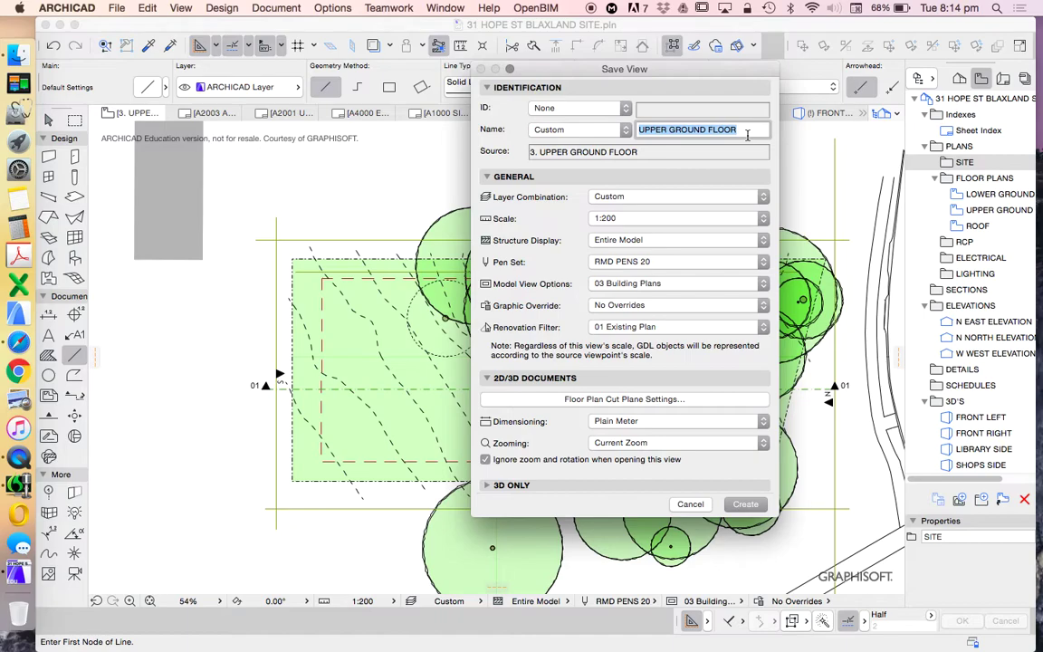
type("s")
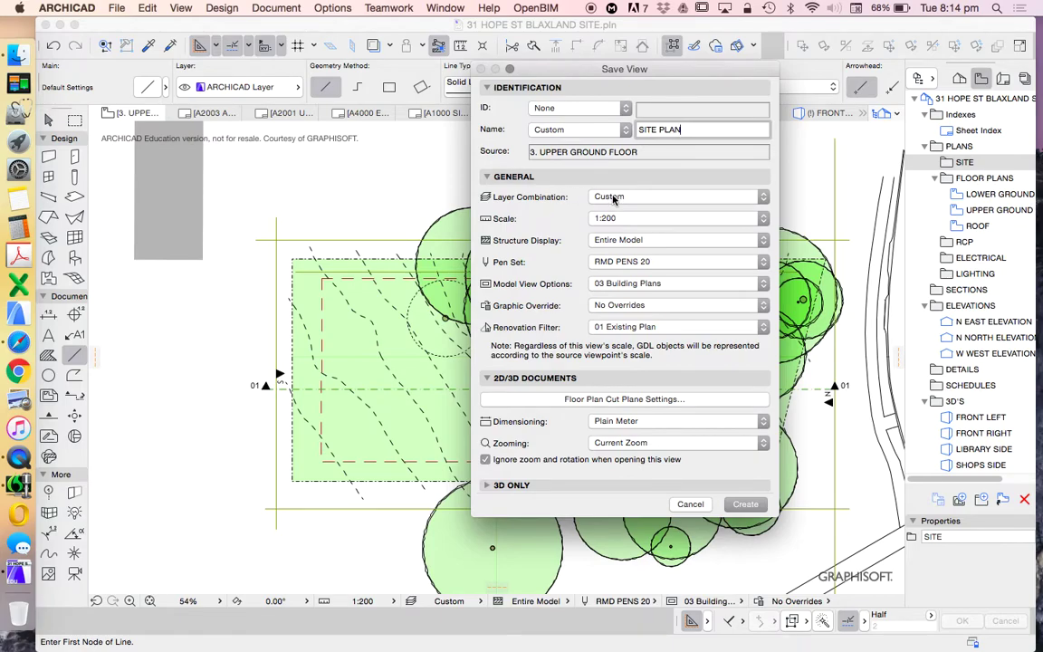
- Set the view's layer combination to RMD - PLAN - SITE and its dimensioning to RMD, and create the view
left_click(615, 197)
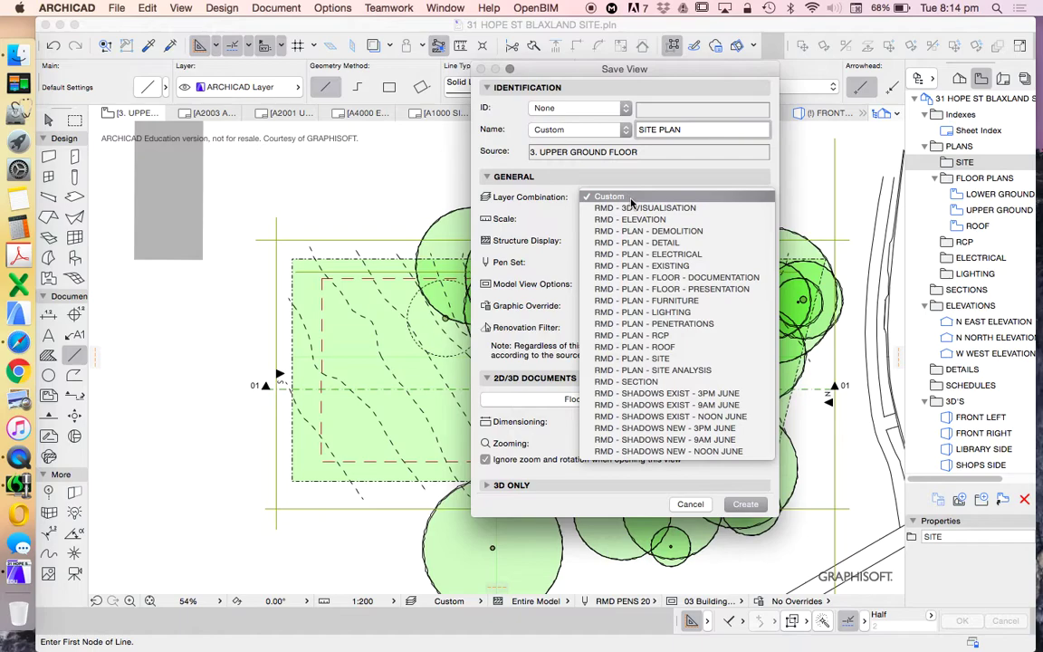
left_click(665, 359)
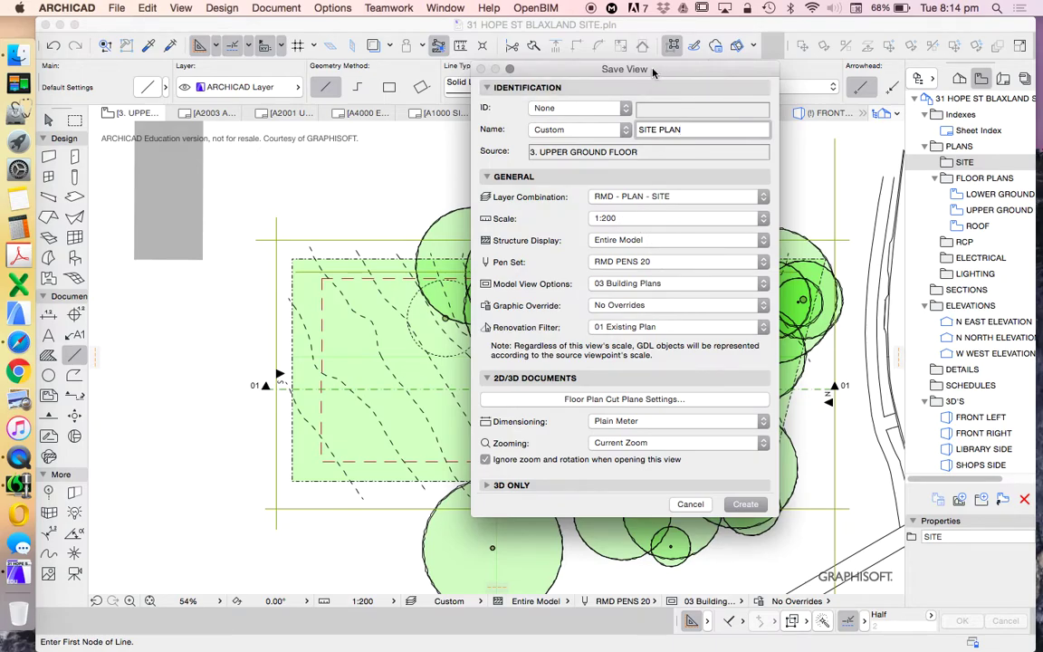
left_click_drag(647, 69, 724, 69)
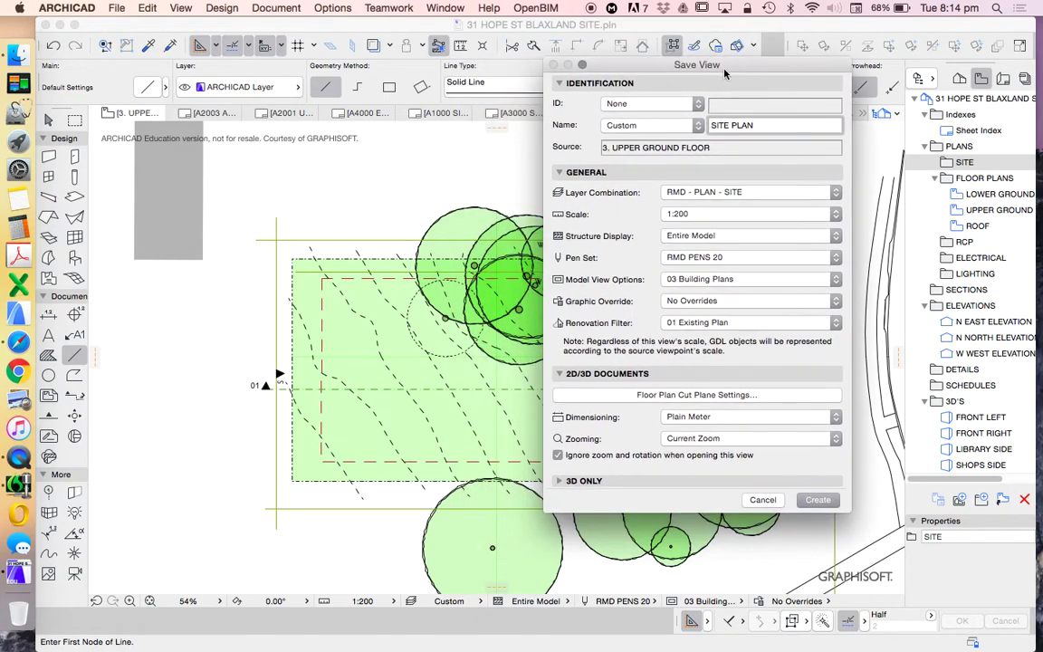
left_click(729, 418)
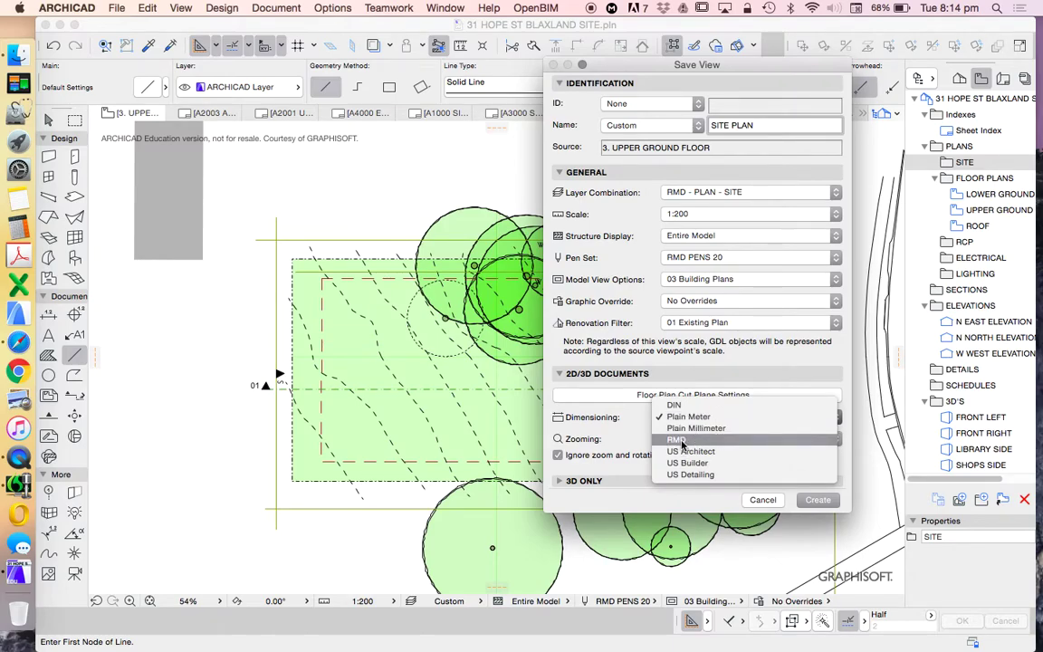
left_click(681, 440)
left_click(699, 416)
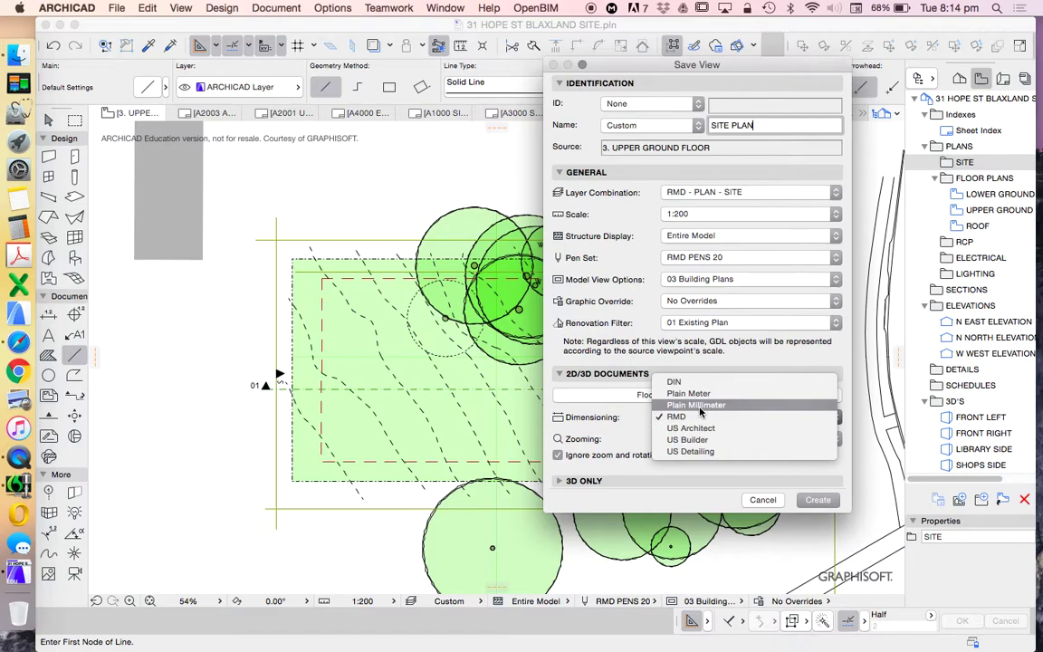
left_click(606, 472)
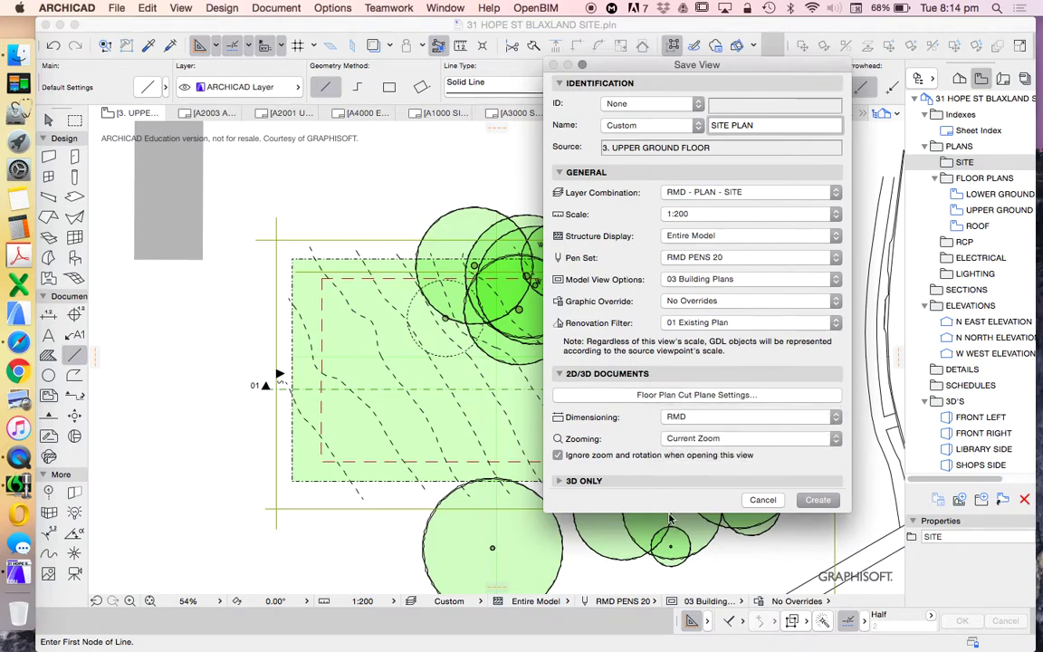
left_click(816, 501)
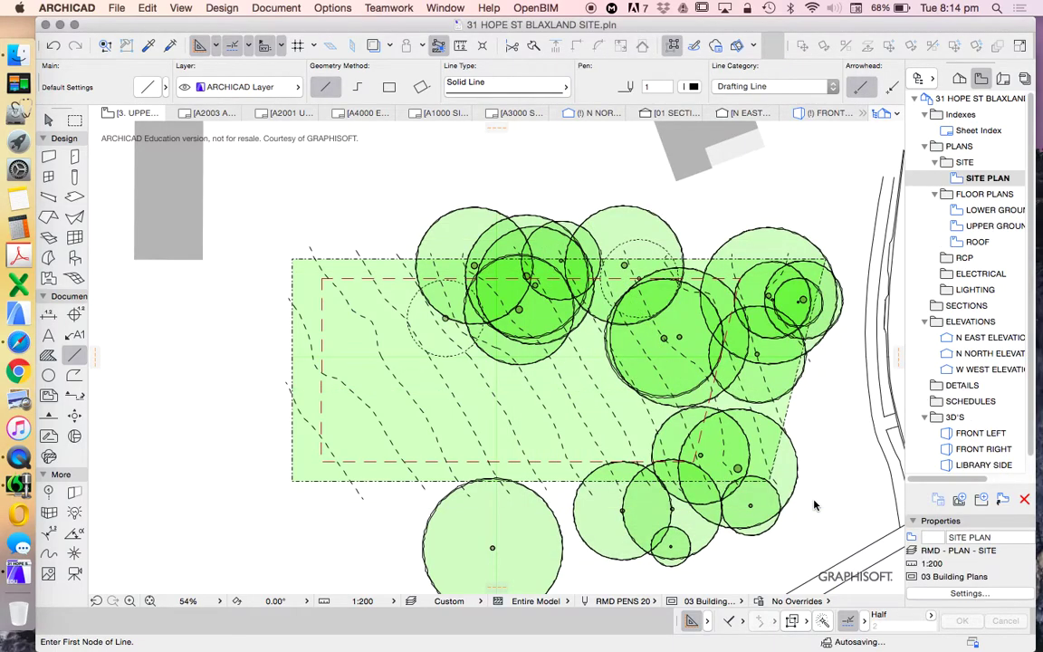
- Turn on the visibility of all layers in the newly saved SITE PLAN view
scroll(731, 448, "right", 5)
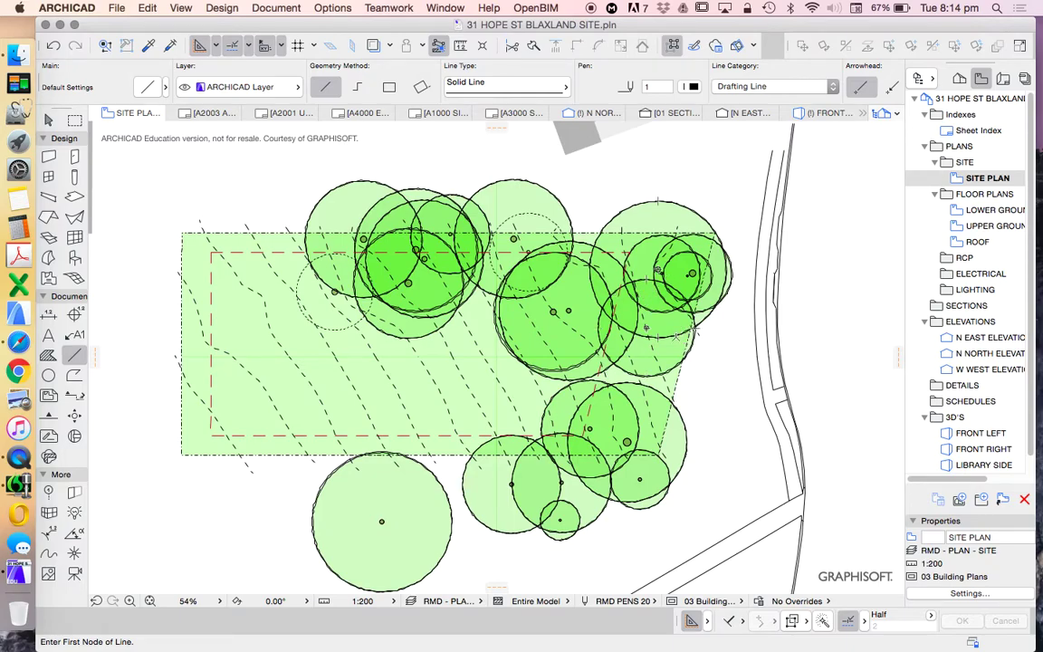
left_click(333, 9)
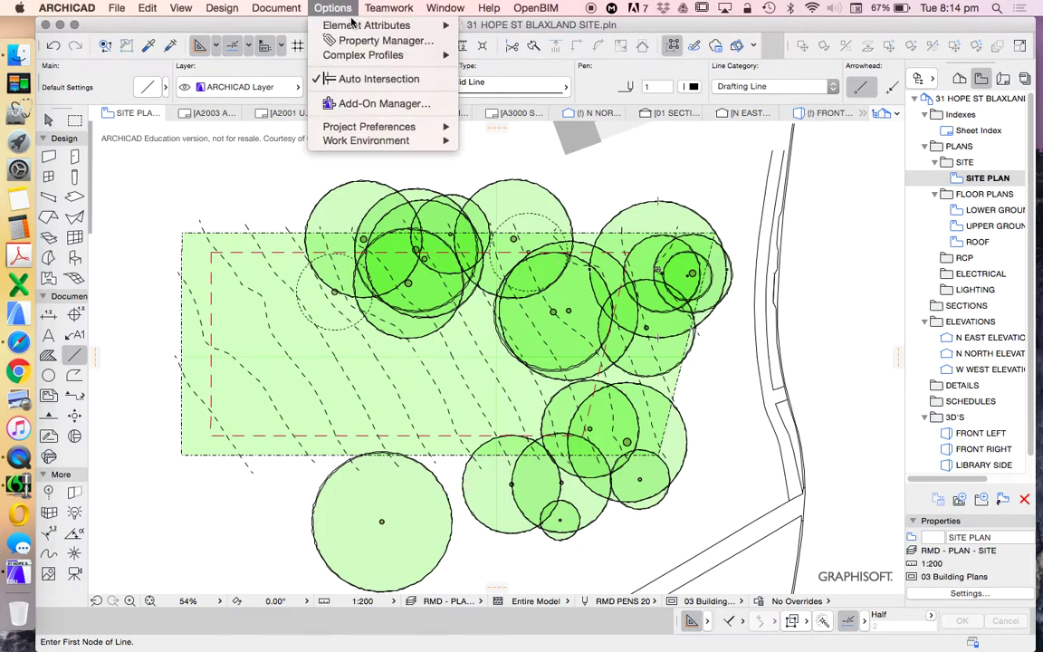
mouse_move(391, 24)
left_click(561, 31)
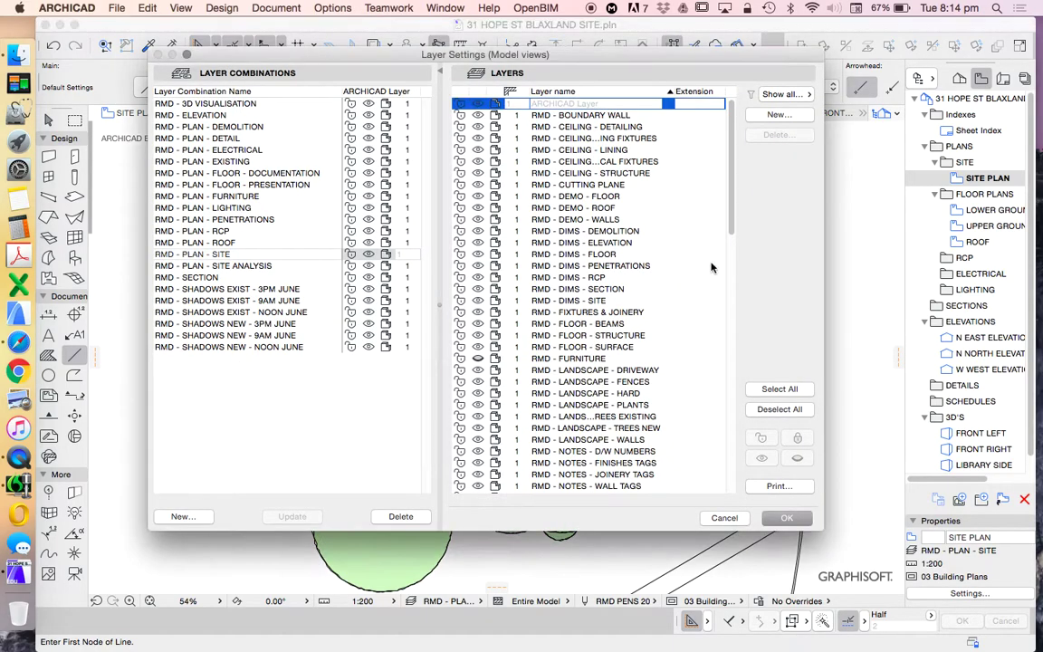
left_click(784, 391)
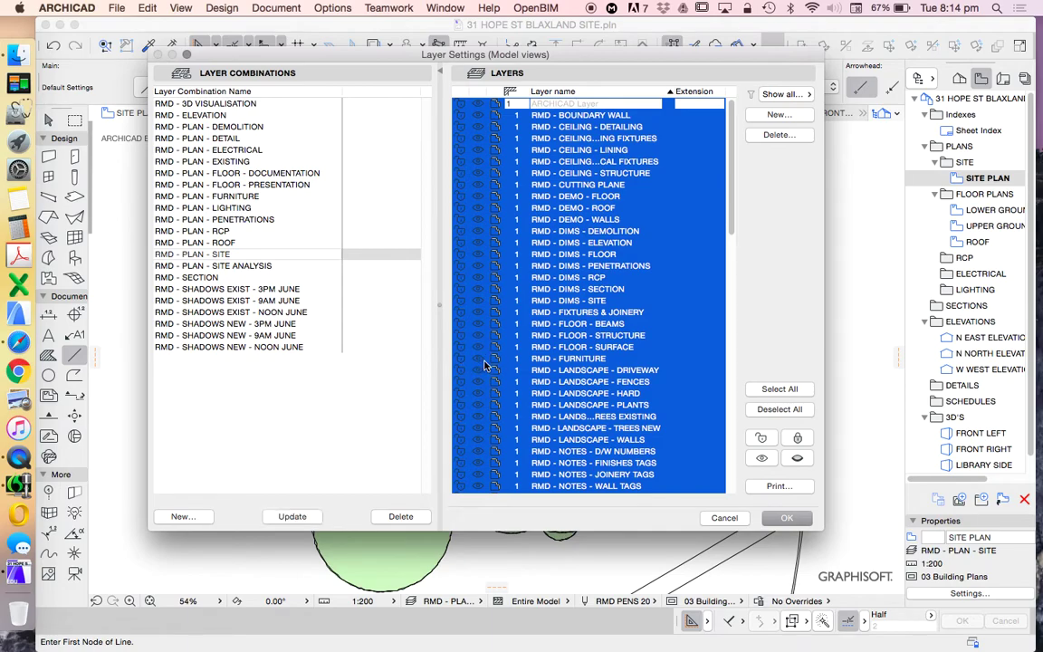
left_click(804, 524)
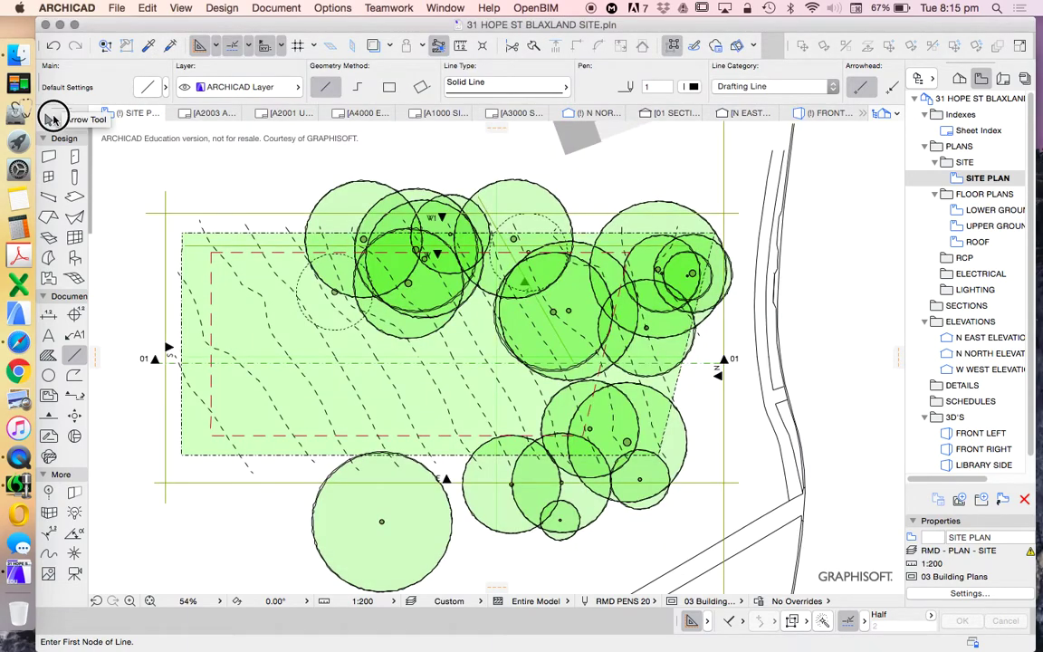
- Select the section 01 marker, pick another layer for it, and restore the saved SITE PLAN view
left_click(48, 117)
left_click(156, 359)
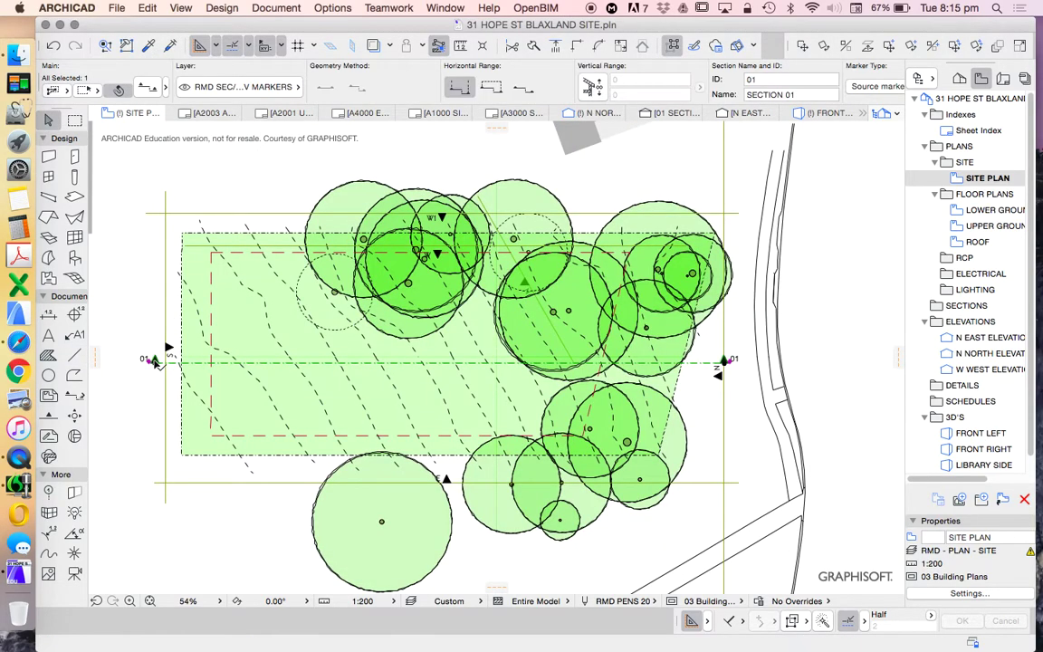
left_click(225, 88)
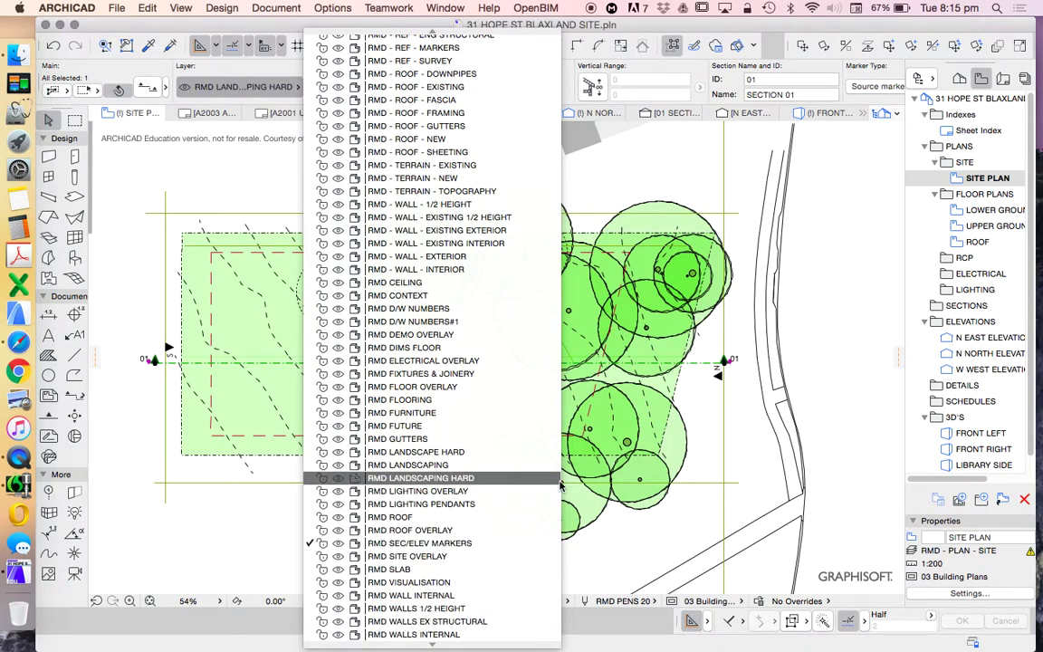
left_click(417, 491)
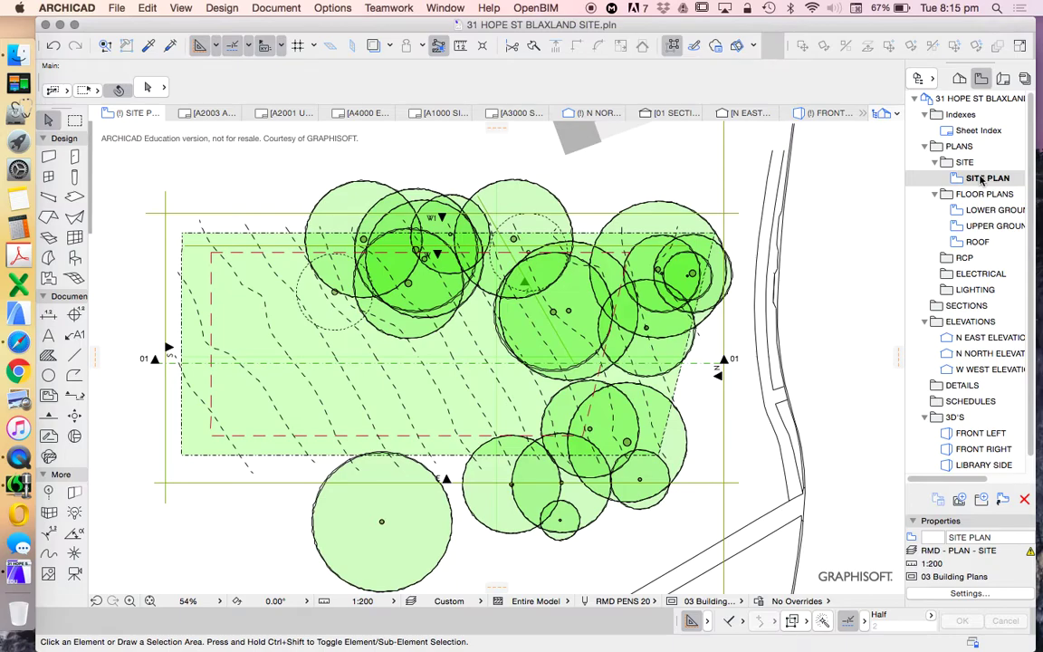
double_click(981, 180)
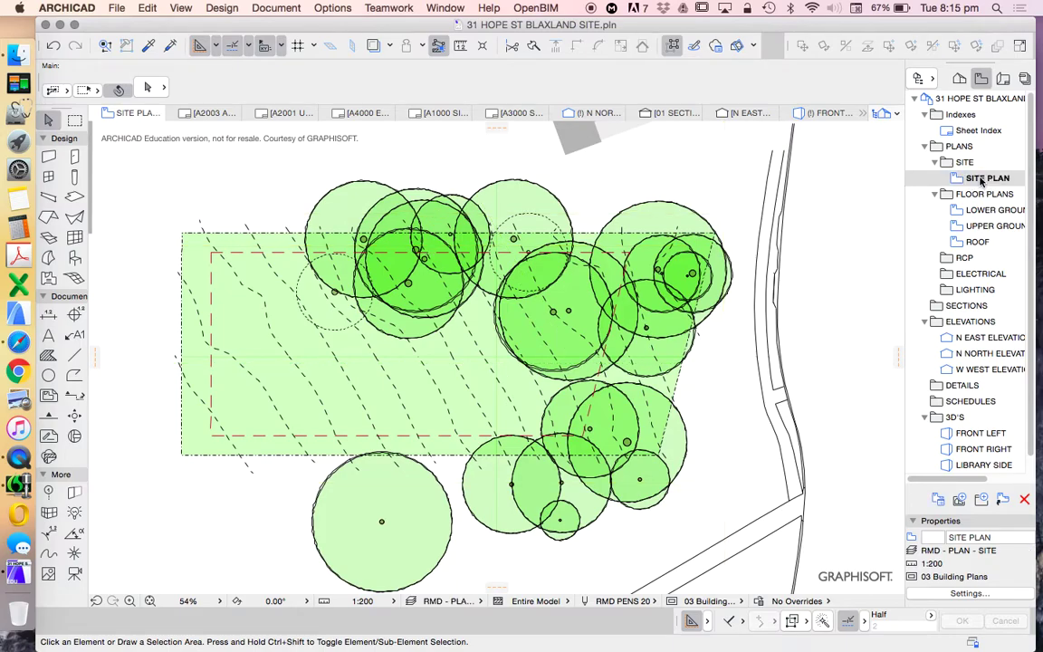
- Show the RMD - REF - MARKERS and RMD SEC/ELEV MARKERS layers and update the RMD - PLAN - SITE layer combination with them
left_click(332, 8)
mouse_move(342, 24)
left_click(567, 31)
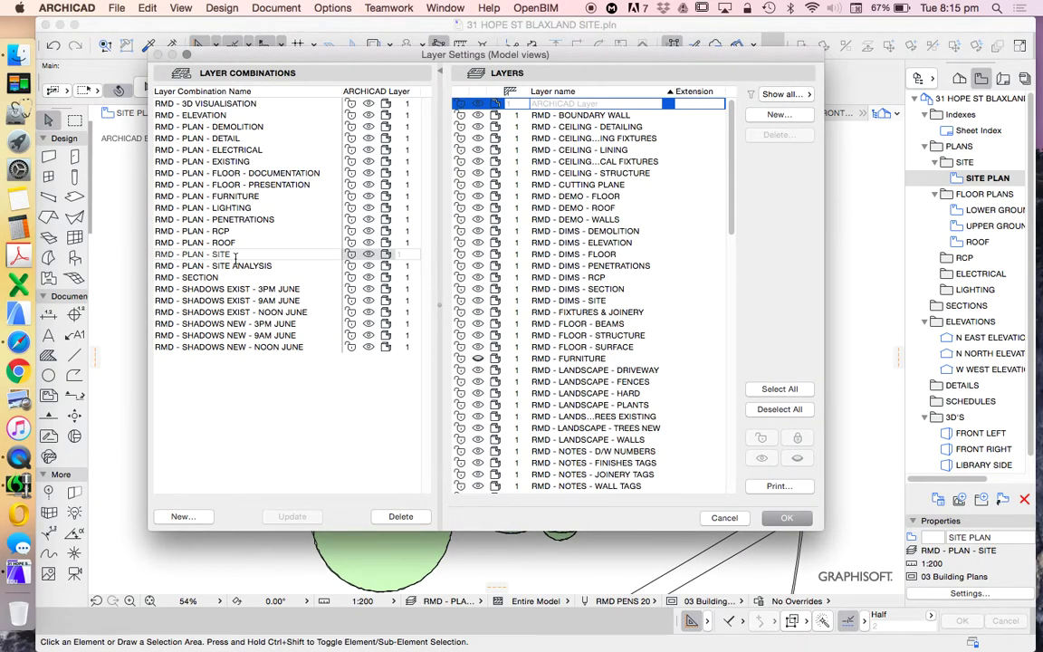
left_click_drag(732, 194, 733, 321)
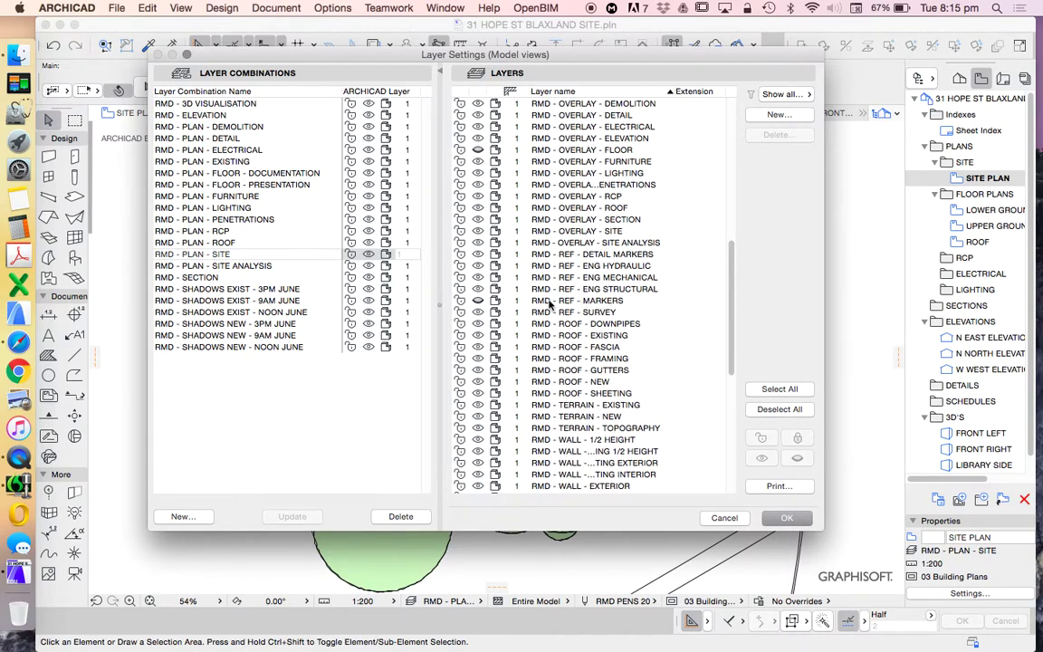
scroll(731, 298, "down", 1)
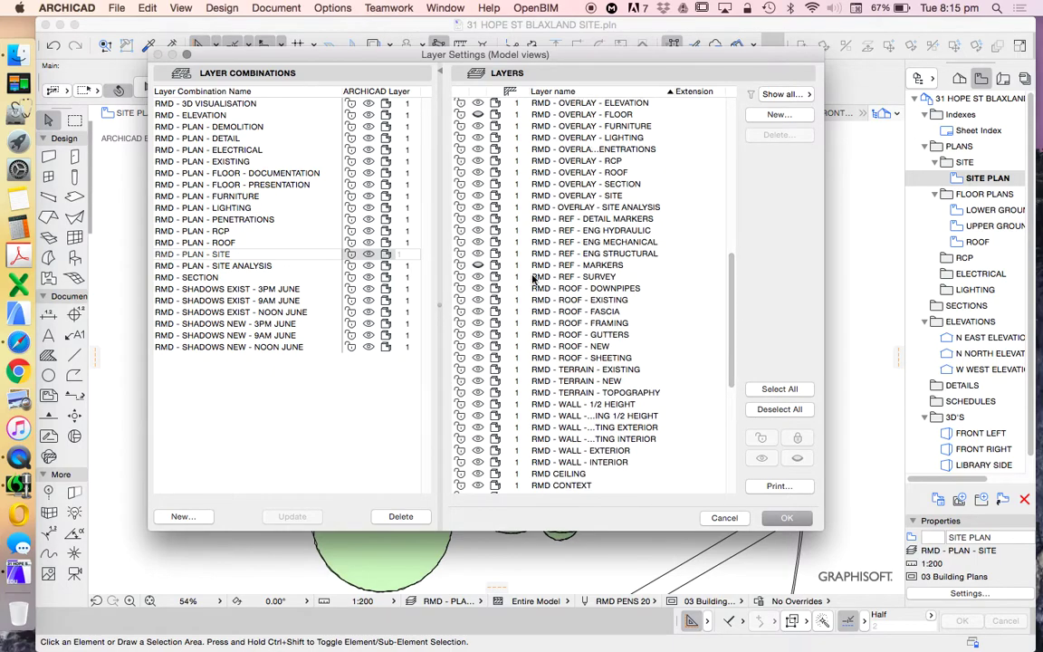
left_click(479, 265)
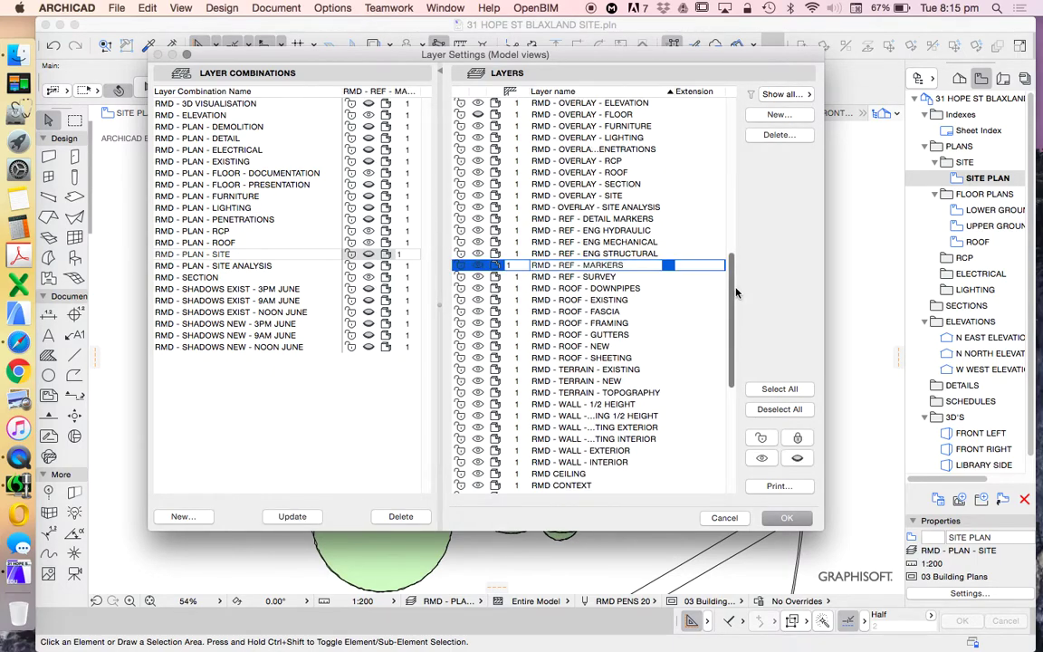
left_click_drag(728, 303, 726, 406)
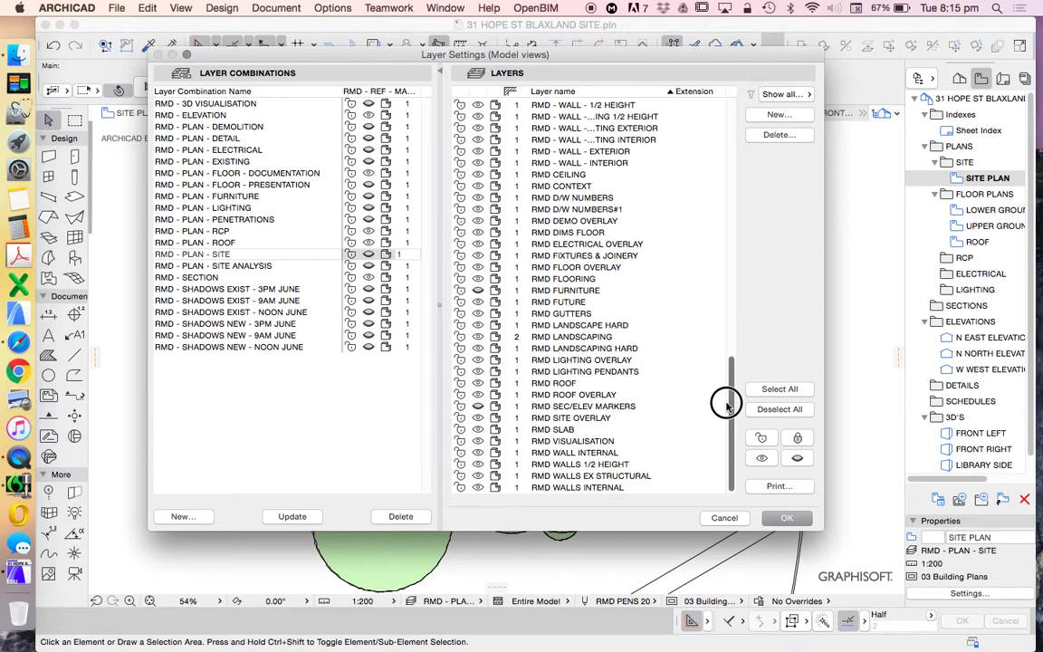
left_click(479, 410)
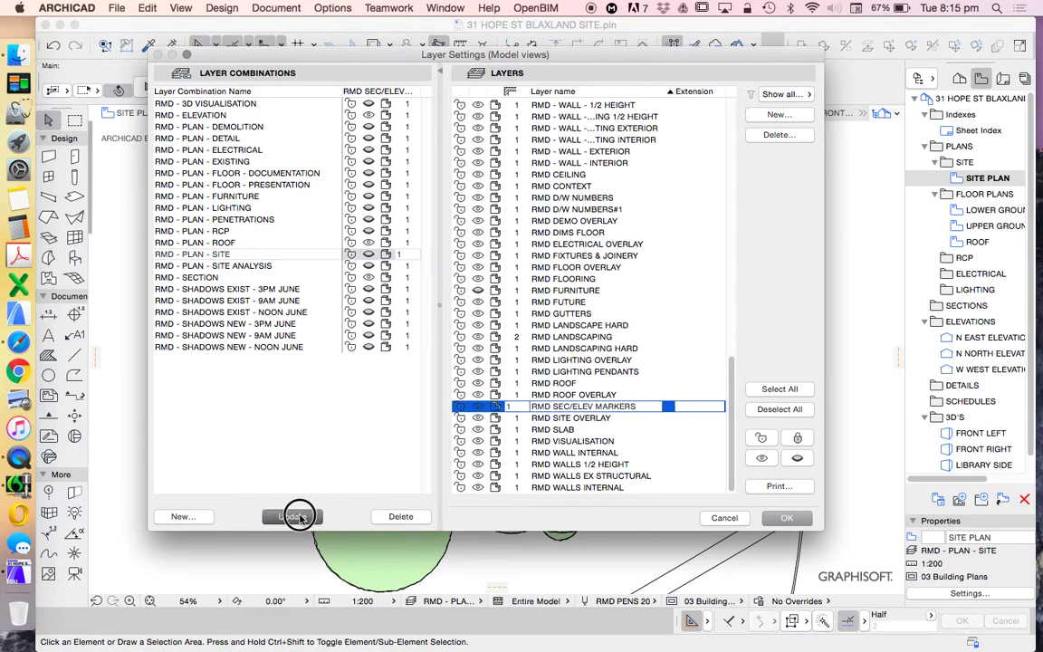
left_click(796, 520)
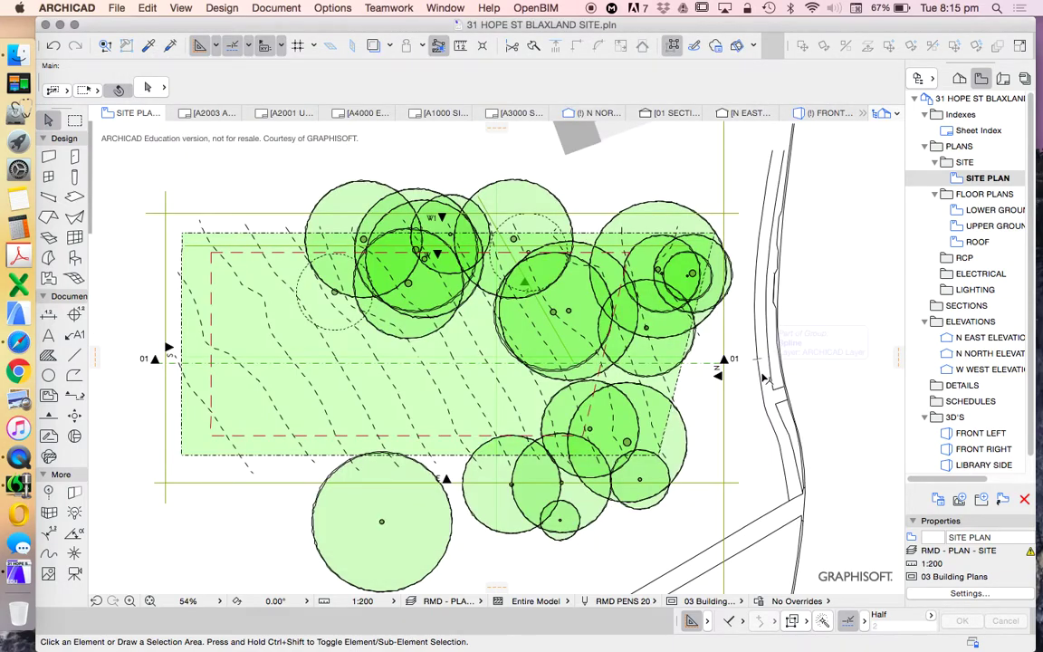
- Open section 01 from its marker on the site plan with the current view settings
scroll(285, 349, "right", 2)
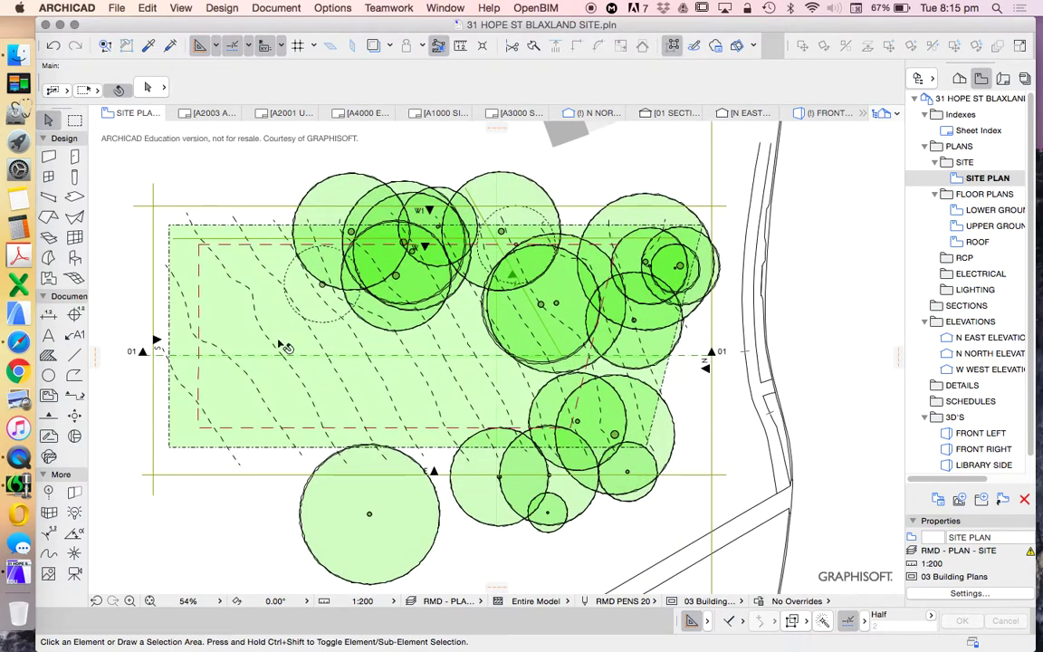
scroll(529, 323, "down", 2)
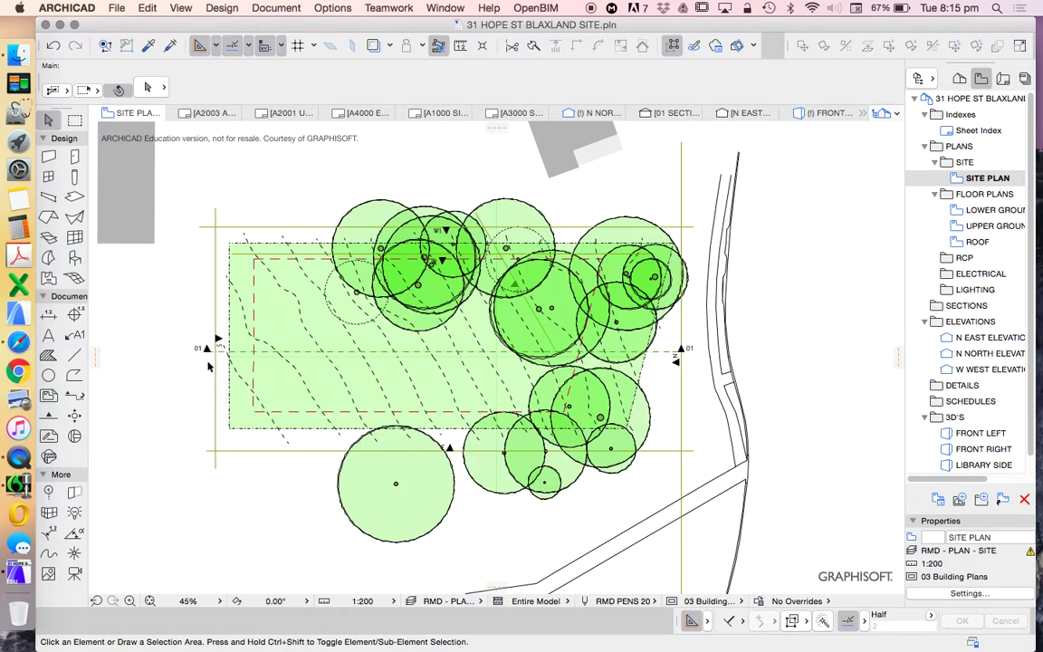
scroll(208, 355, "up", 2)
left_click(210, 350)
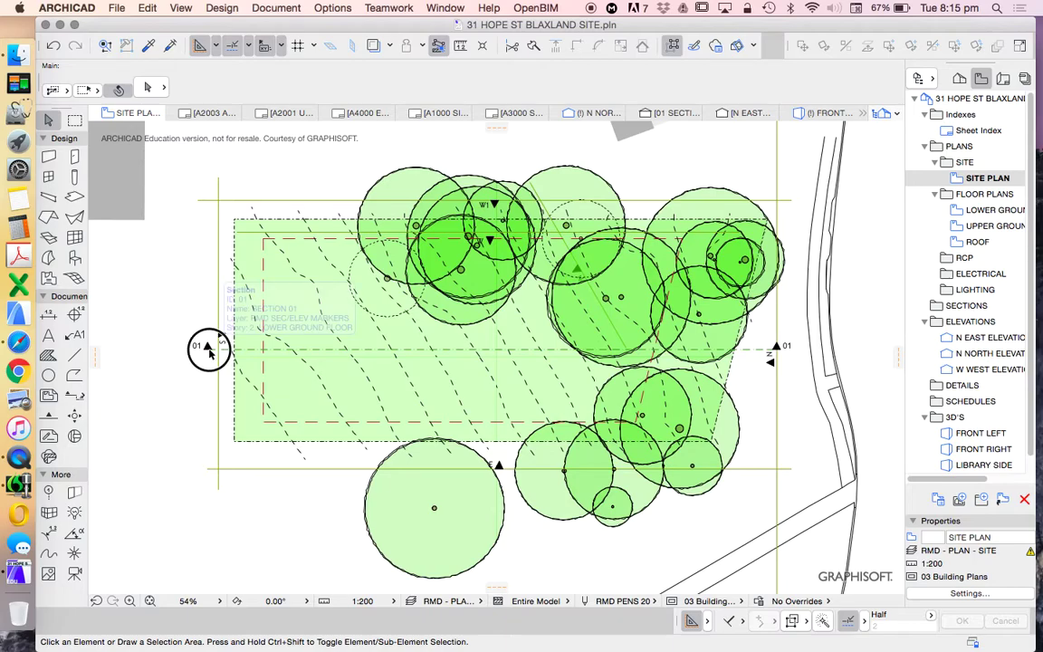
right_click(178, 292)
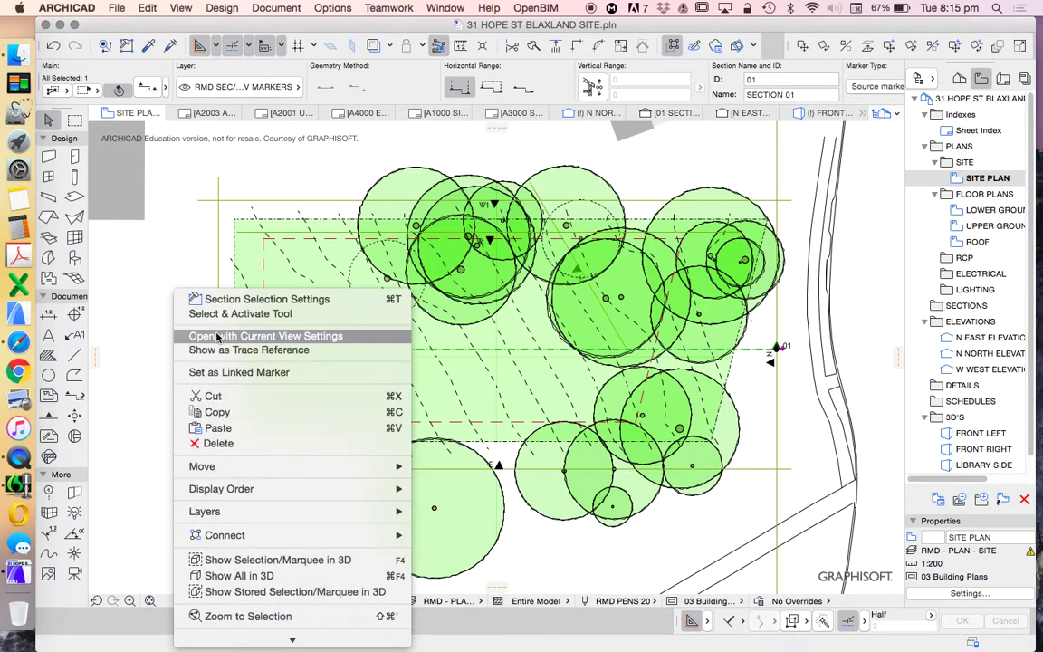
left_click(217, 336)
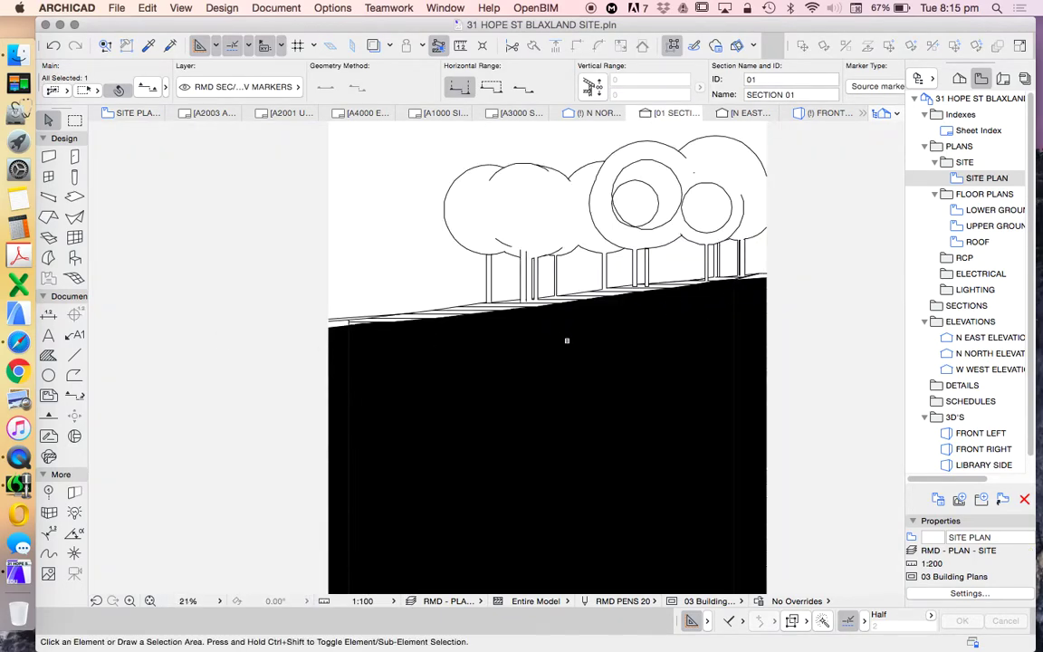
scroll(586, 347, "down", 4)
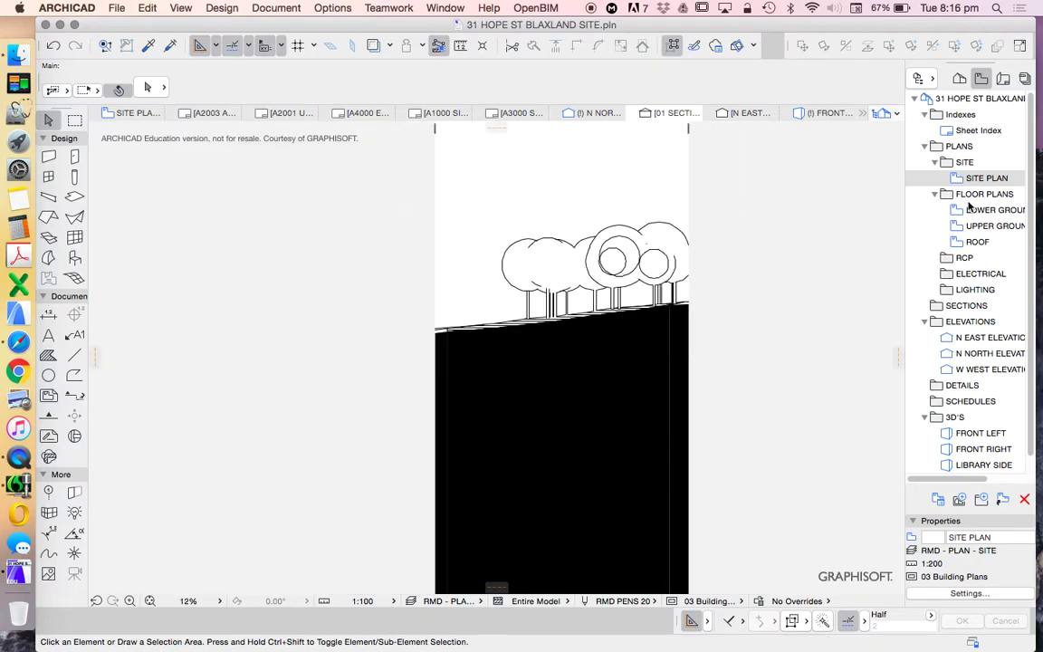
- On the lower ground story plan, stretch both ends of the section 01 line outward, farther beyond the site
left_click(959, 80)
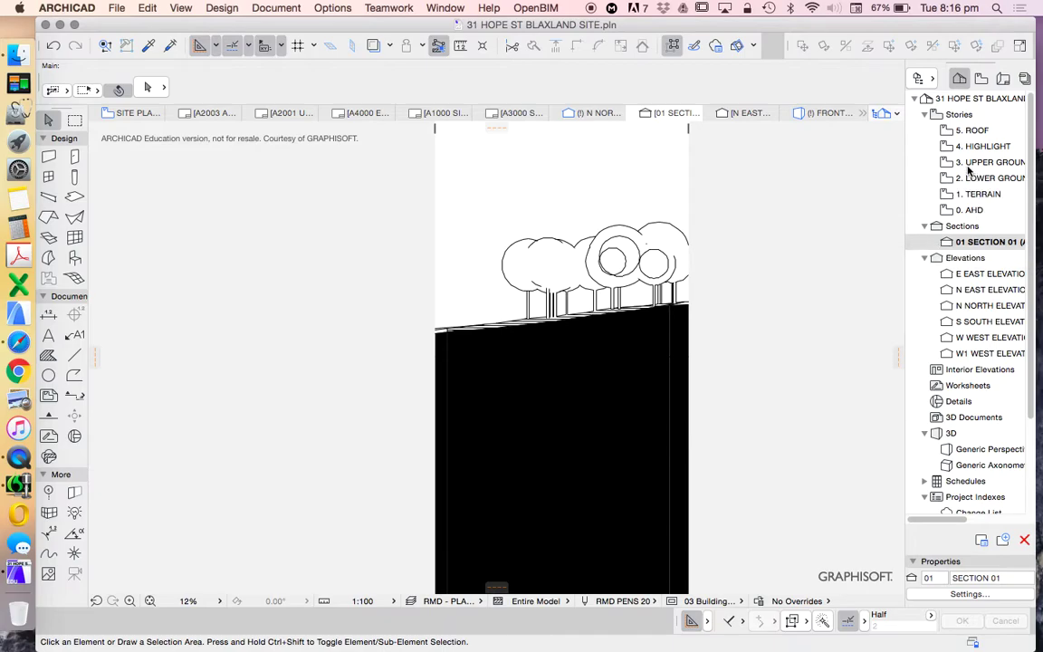
double_click(986, 178)
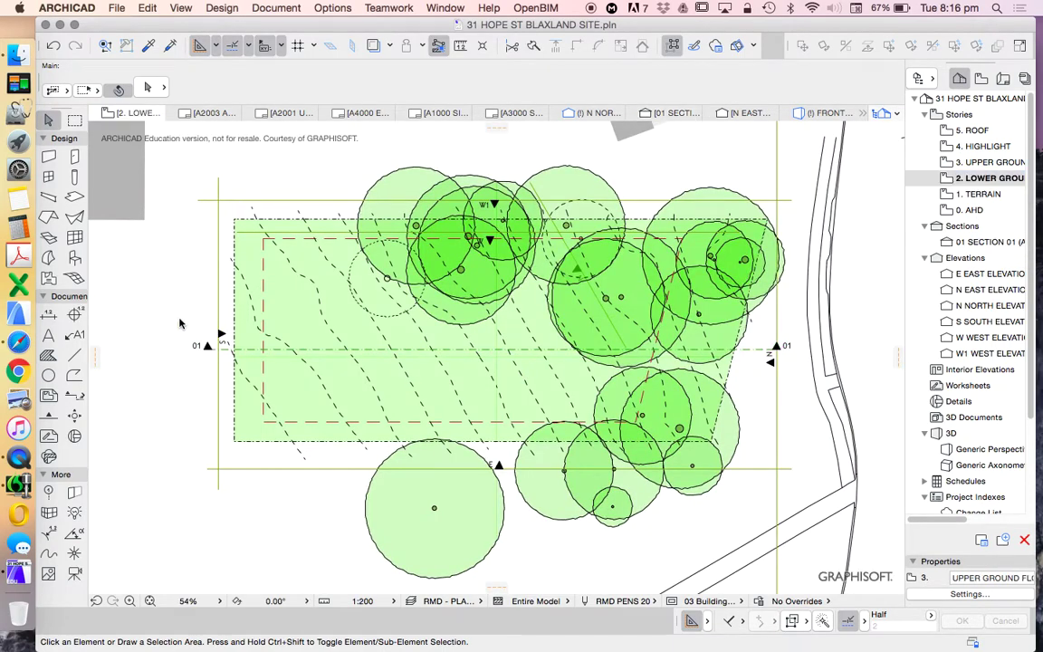
left_click(208, 352)
left_click(208, 349)
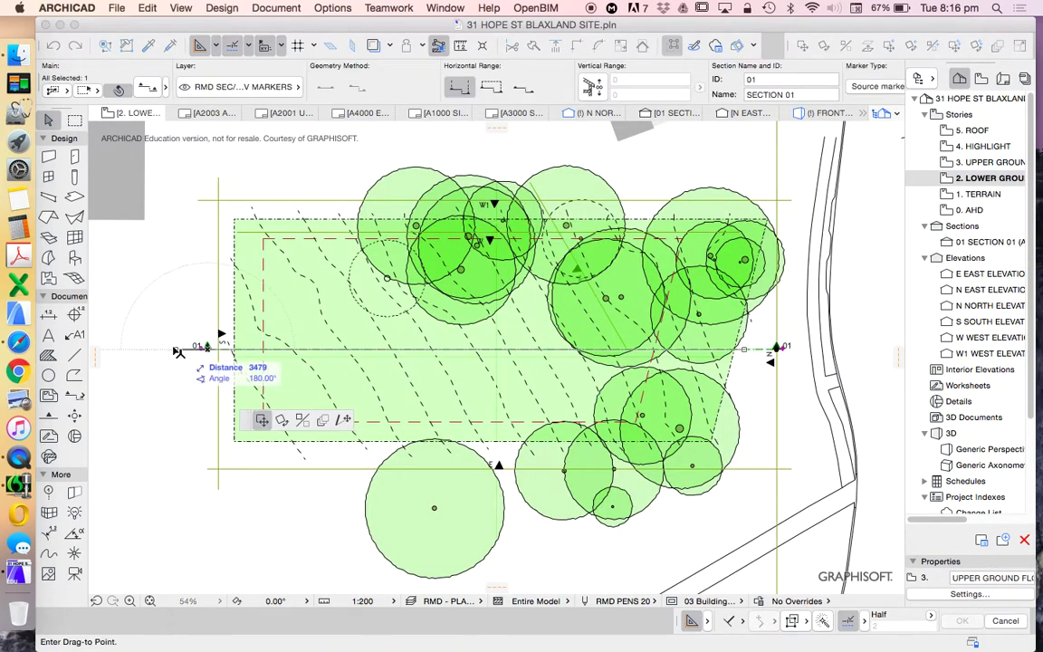
left_click(336, 416)
left_click(183, 346)
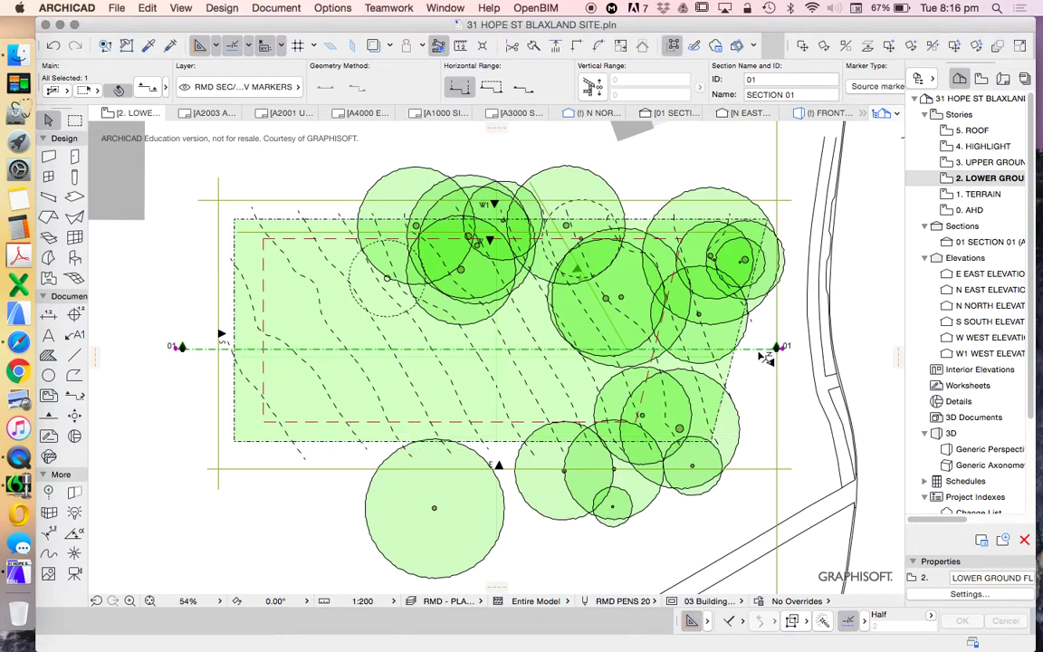
left_click(776, 347)
left_click(804, 347)
left_click(871, 324)
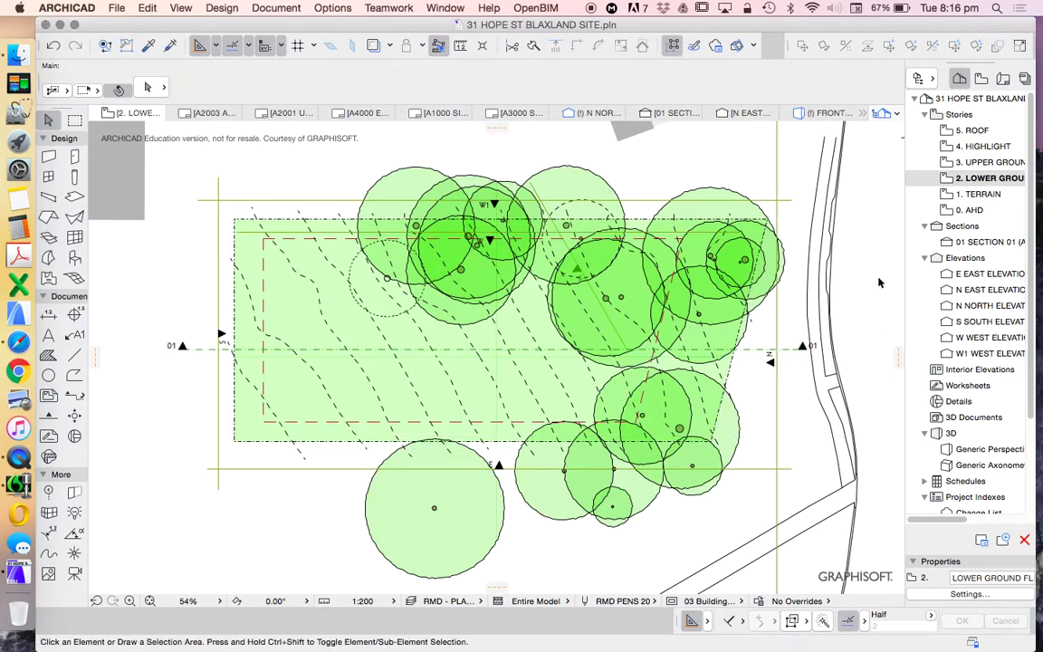
- In section 01, set the building material of the outer terrain mesh at both ends to A_RMD_EMPTY FILL
double_click(971, 244)
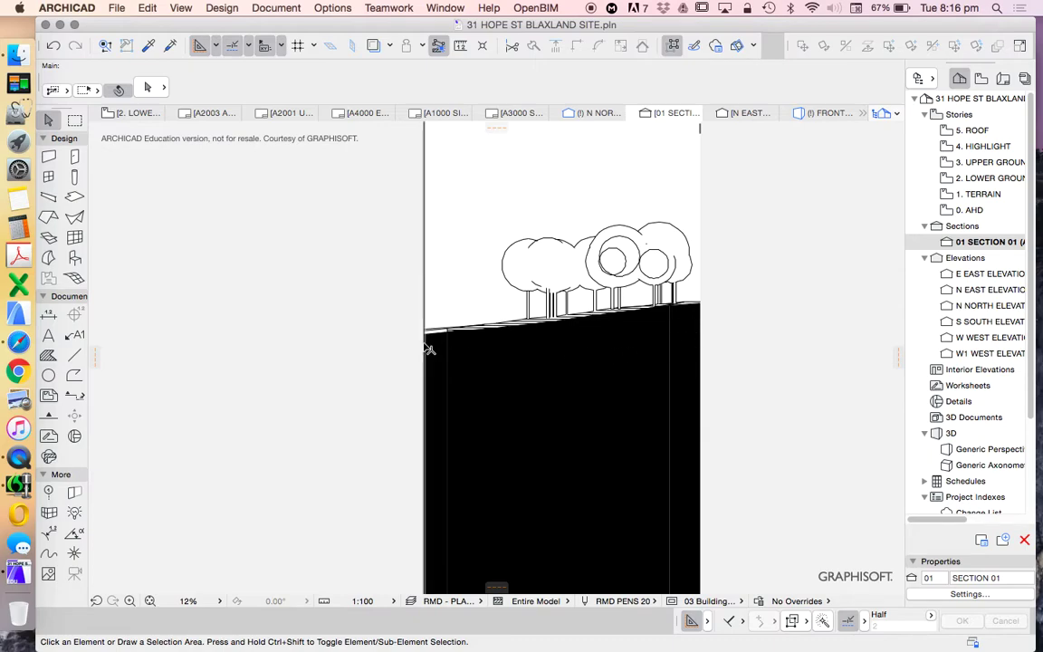
scroll(616, 346, "up", 3)
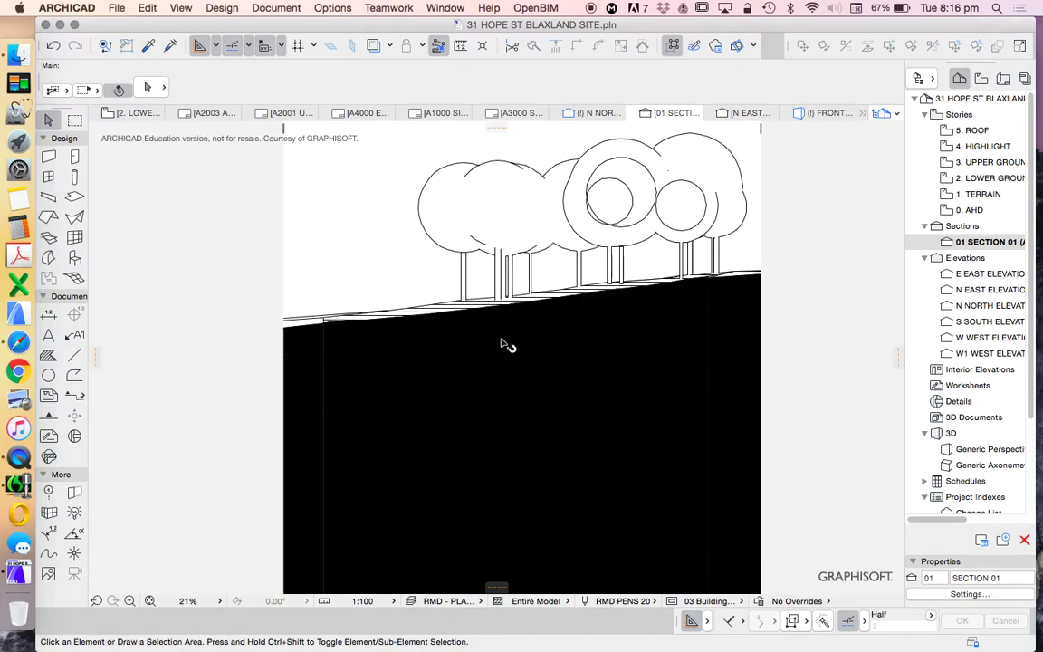
left_click(307, 339)
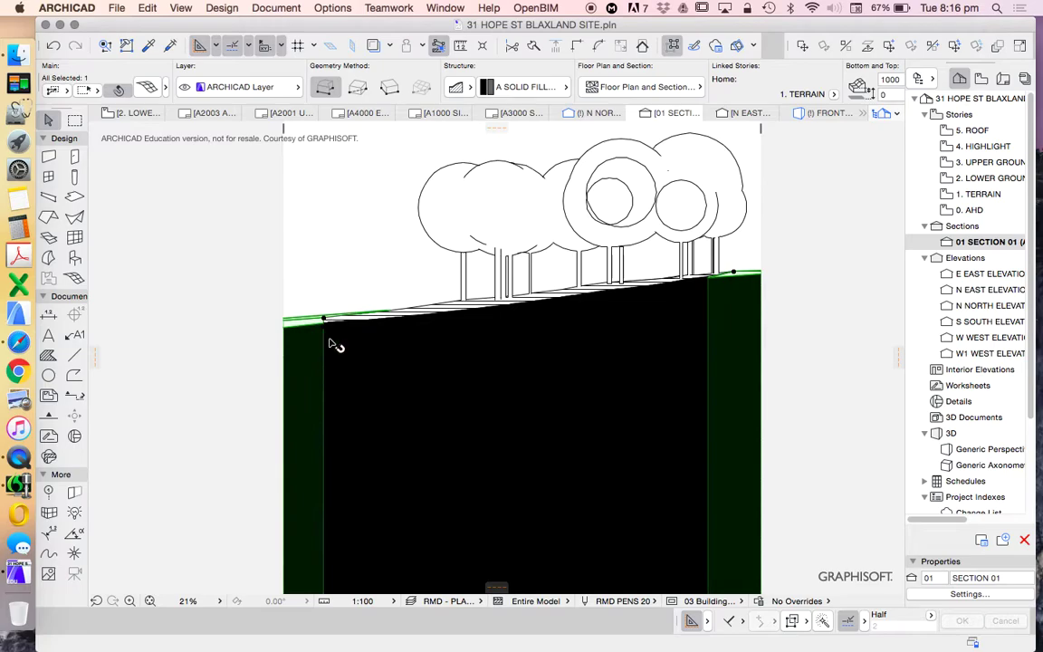
left_click(494, 345)
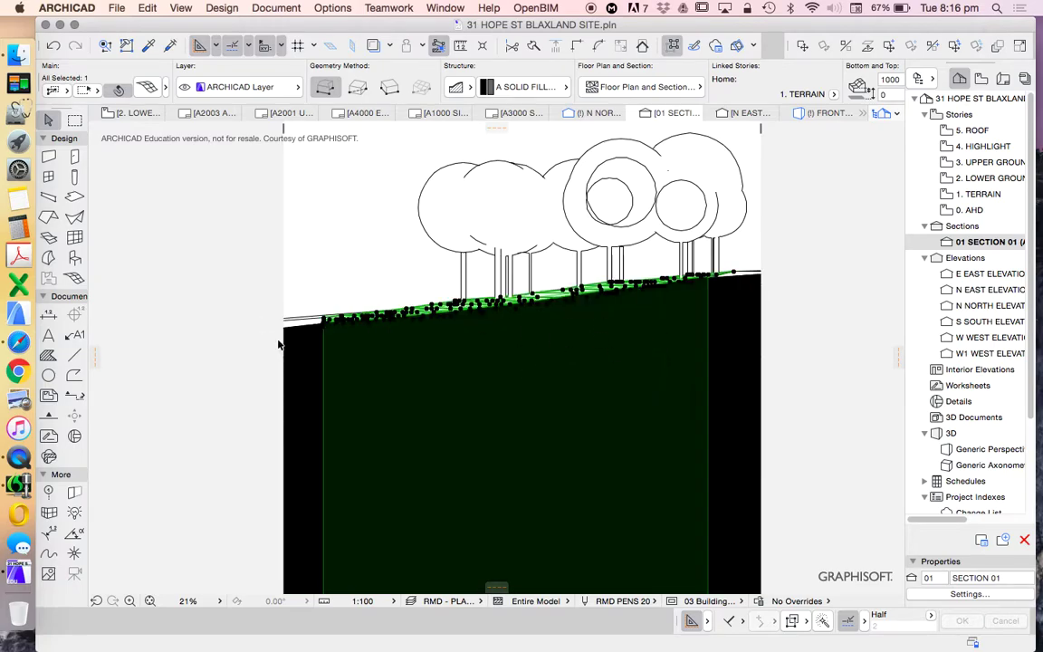
left_click(309, 344)
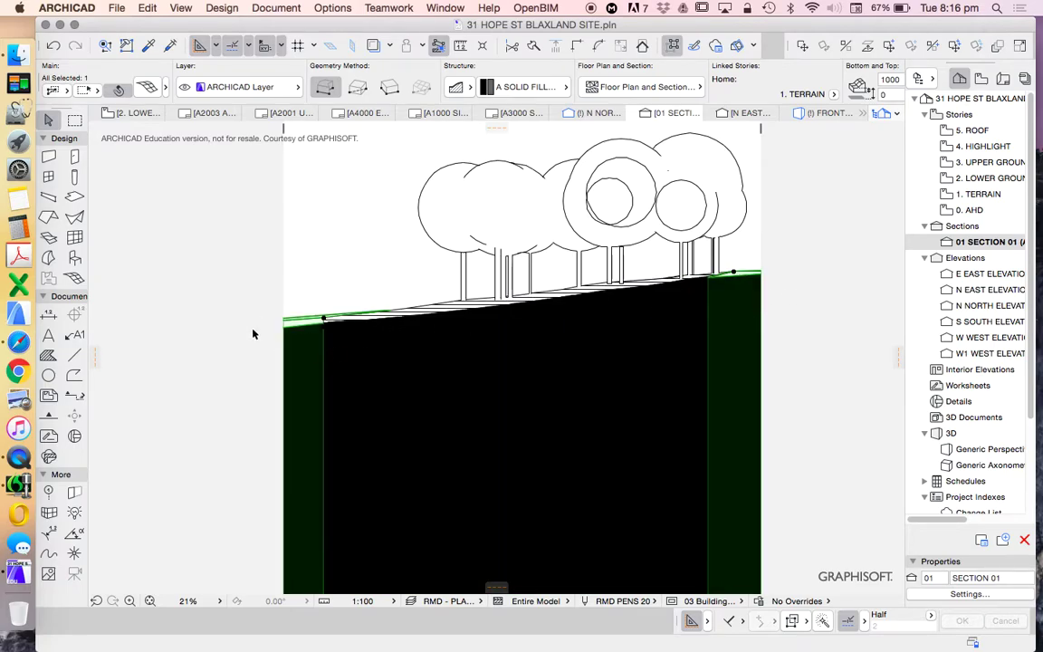
left_click(513, 89)
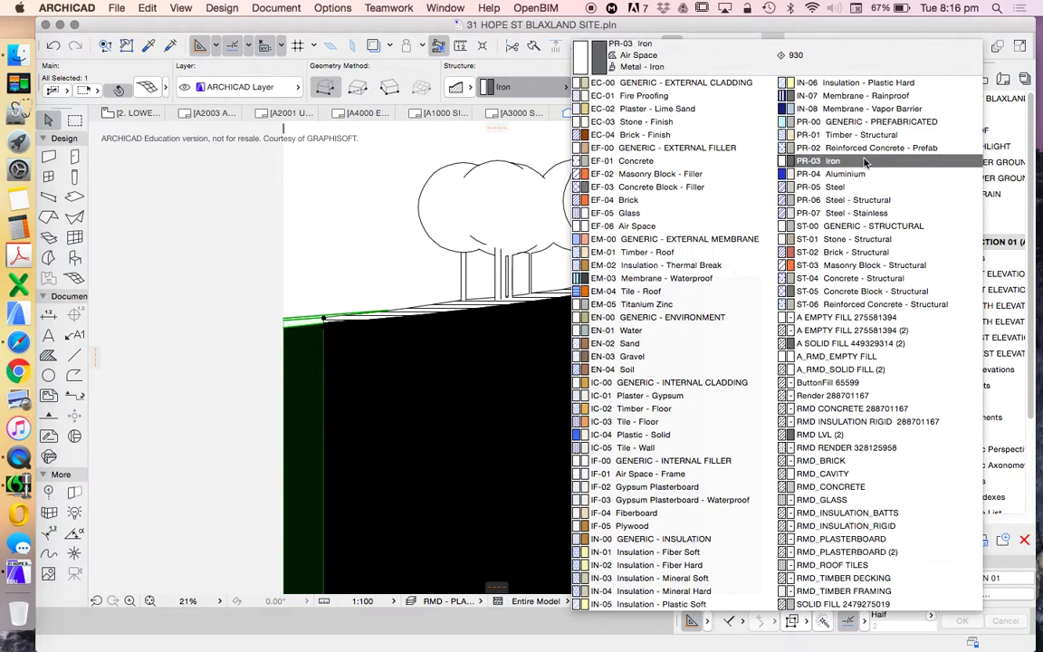
left_click(864, 357)
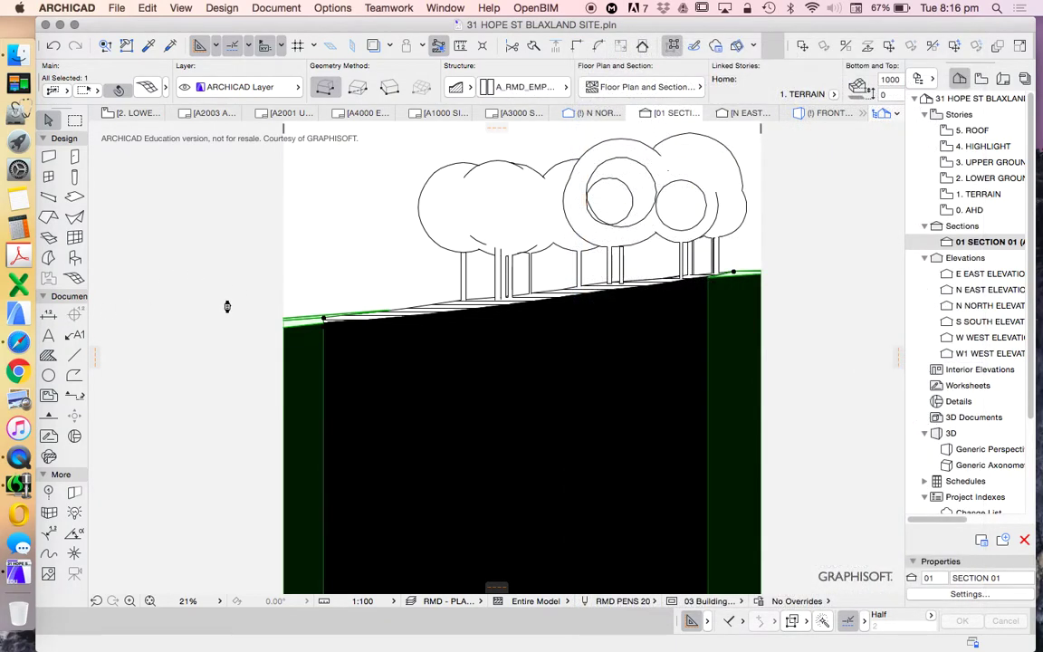
left_click(236, 292)
scroll(272, 302, "up", 10)
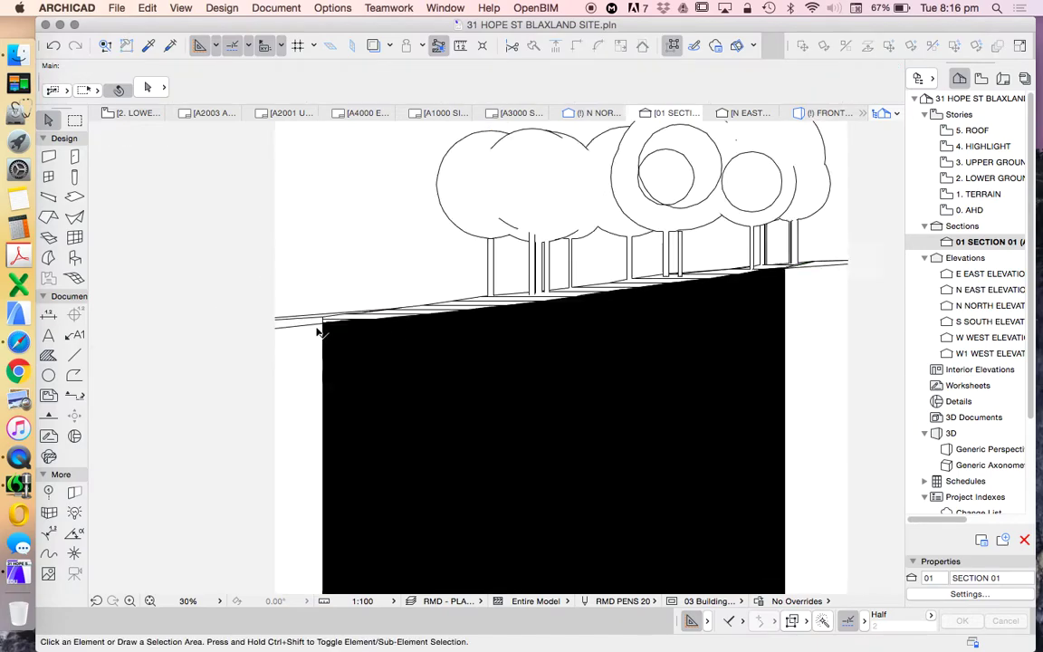
scroll(306, 334, "down", 9)
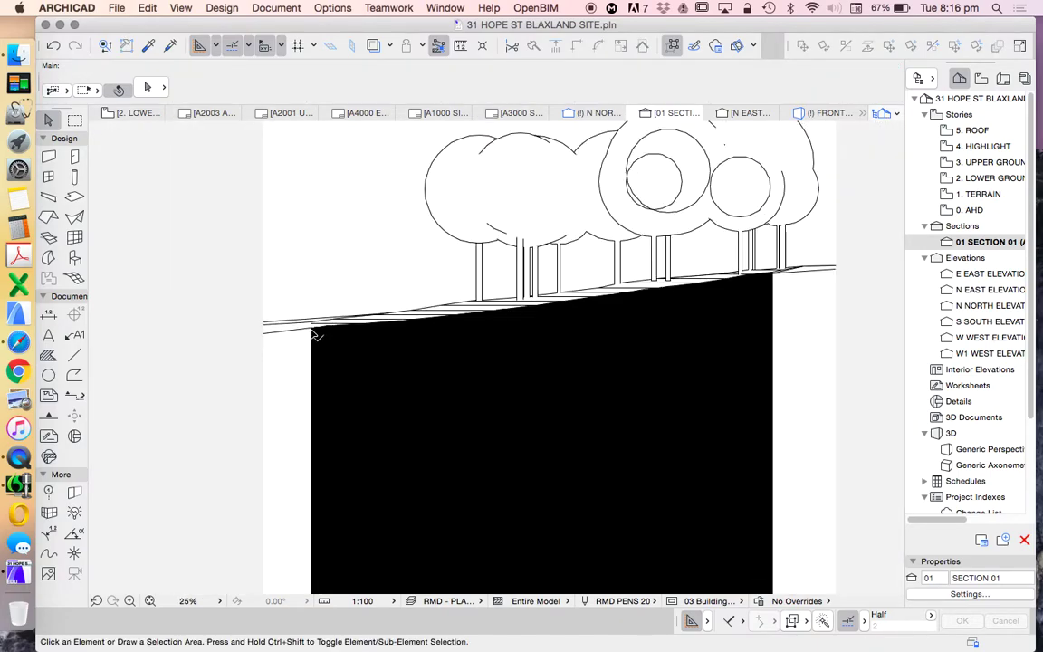
left_click(554, 354)
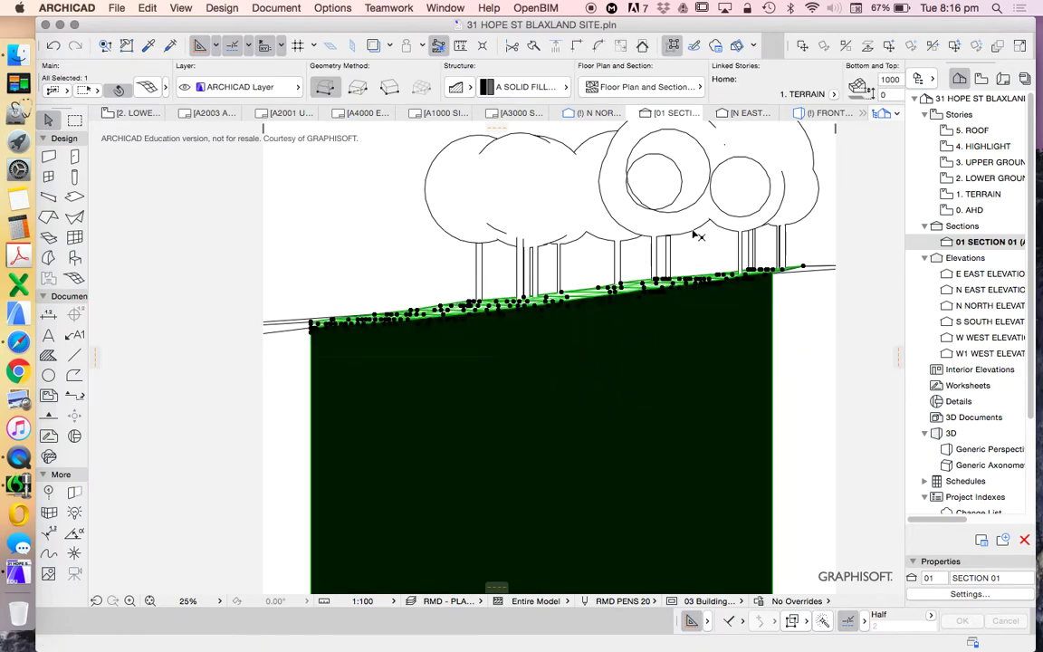
left_click(521, 85)
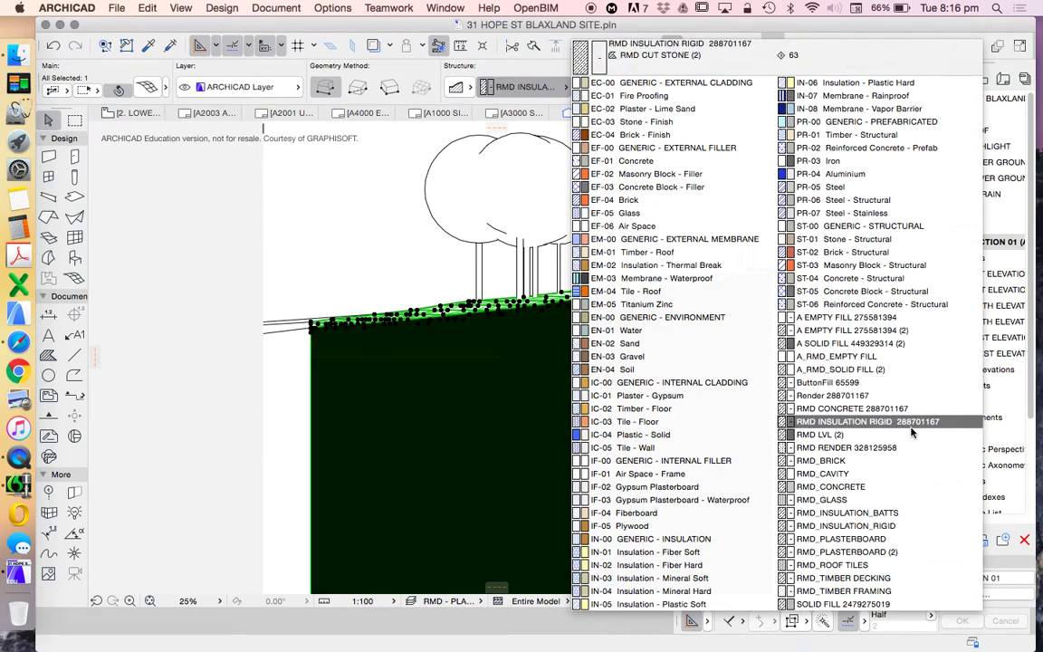
left_click(851, 607)
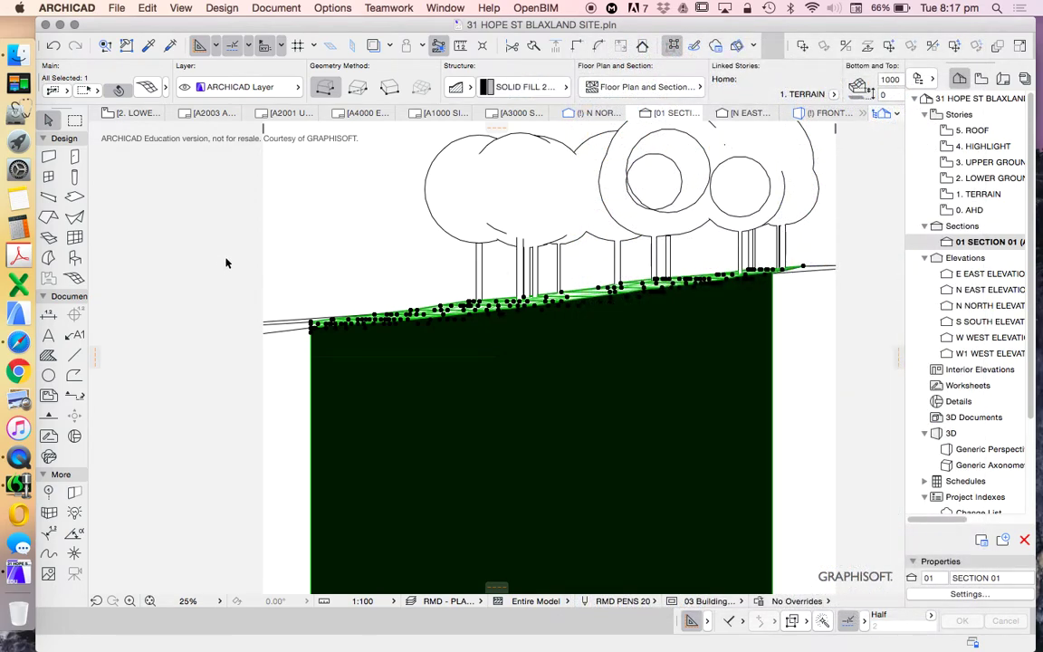
left_click(247, 284)
- Save the current section as a view named SECTION 01 in the SECTIONS folder, with its scale set to 1:200
scroll(335, 351, "up", 10)
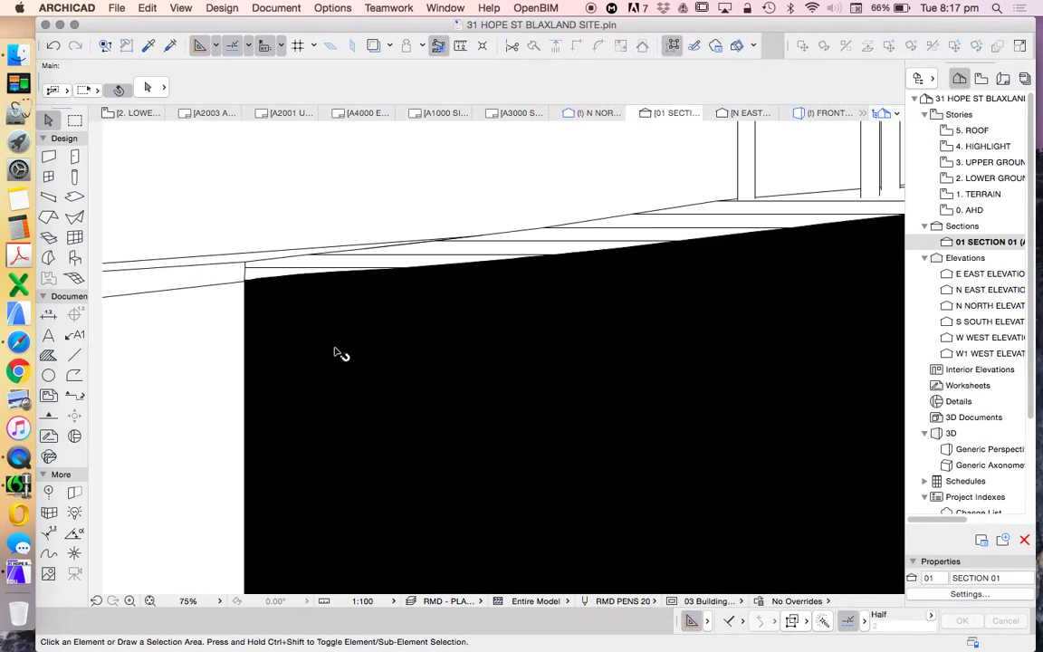
scroll(337, 350, "down", 6)
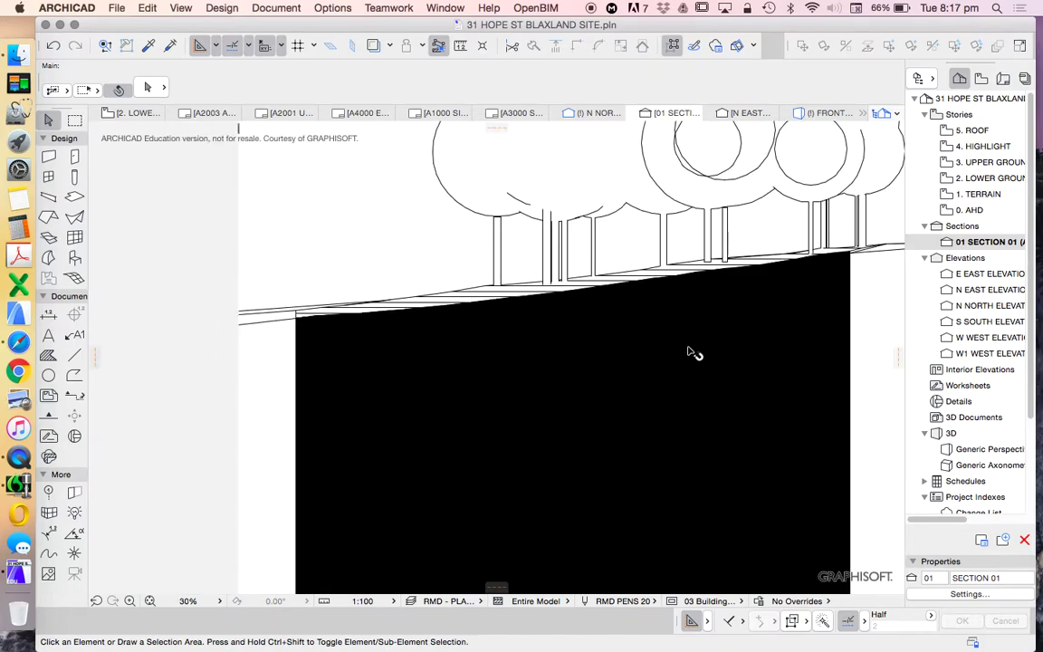
scroll(435, 317, "down", 2)
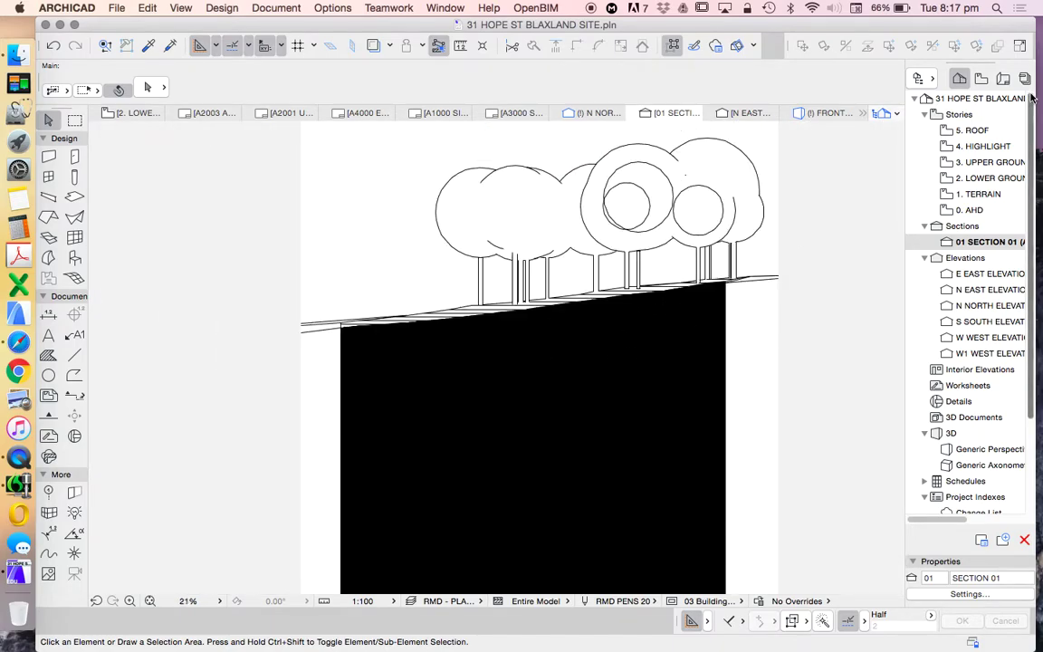
left_click(981, 79)
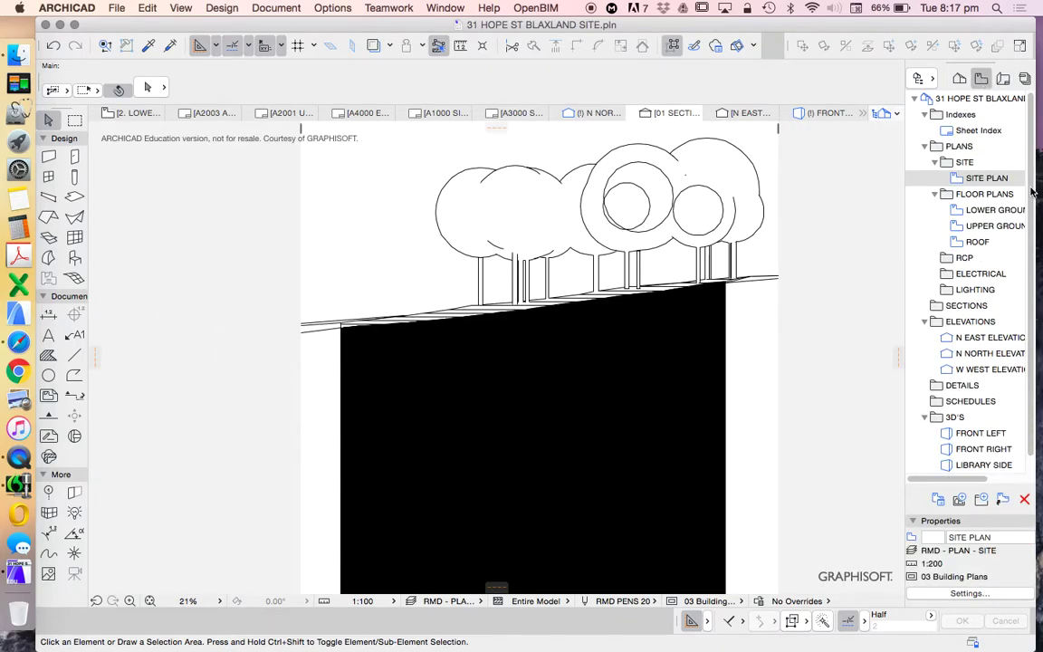
right_click(976, 306)
left_click(974, 314)
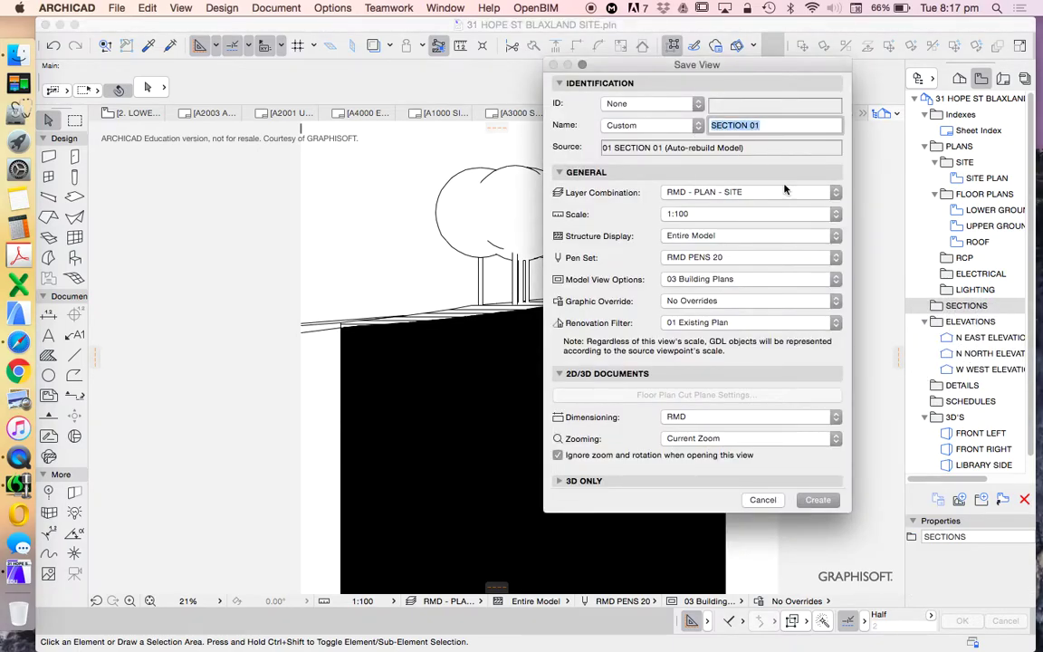
left_click(705, 217)
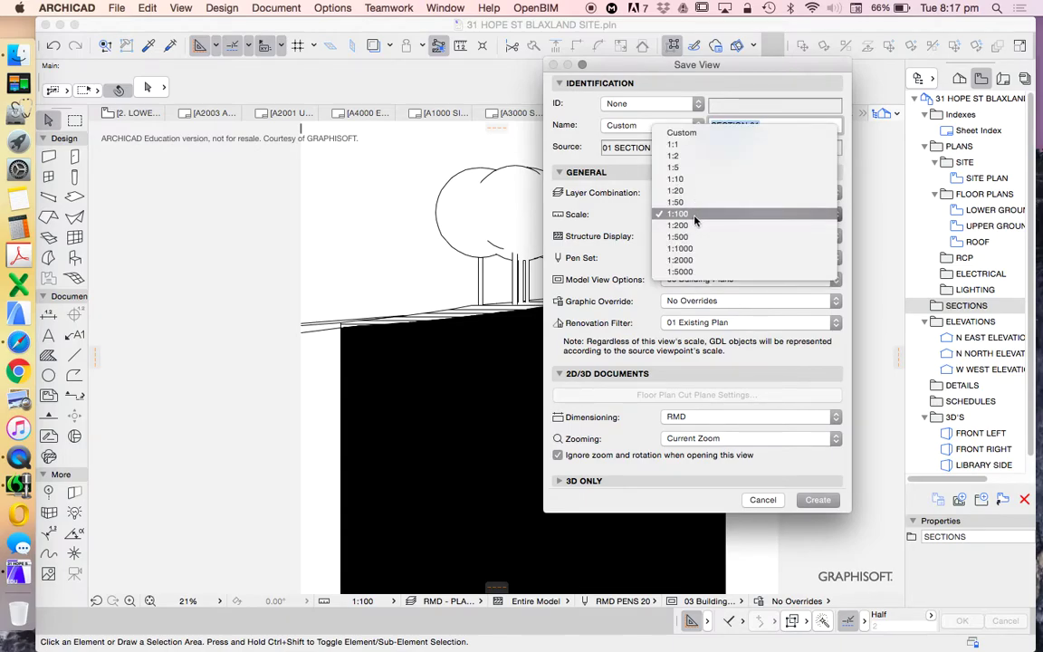
left_click(697, 225)
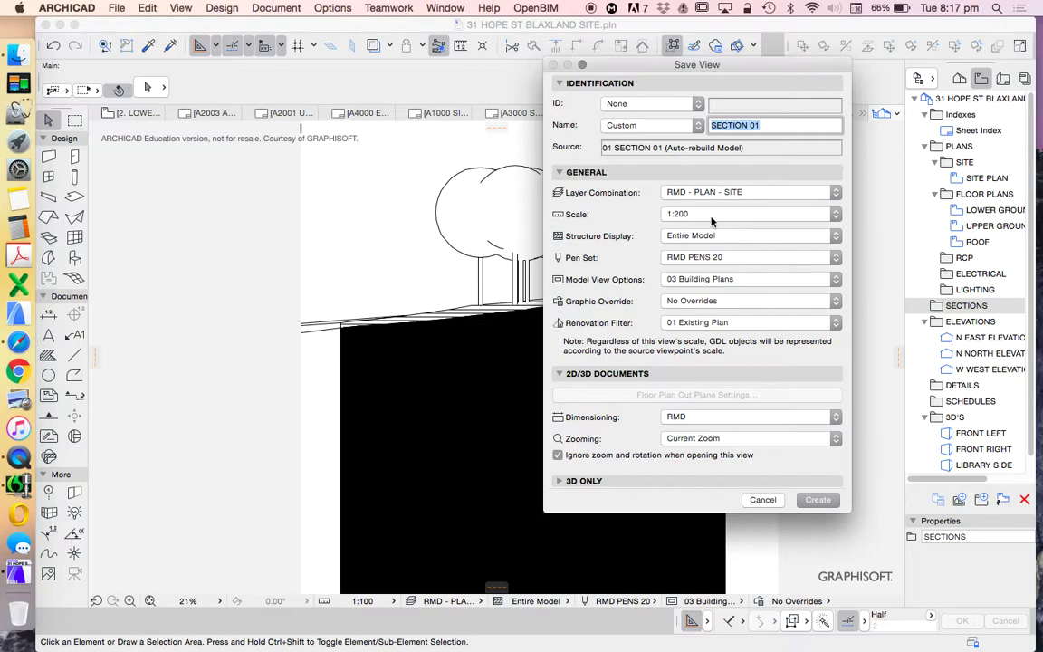
left_click(818, 500)
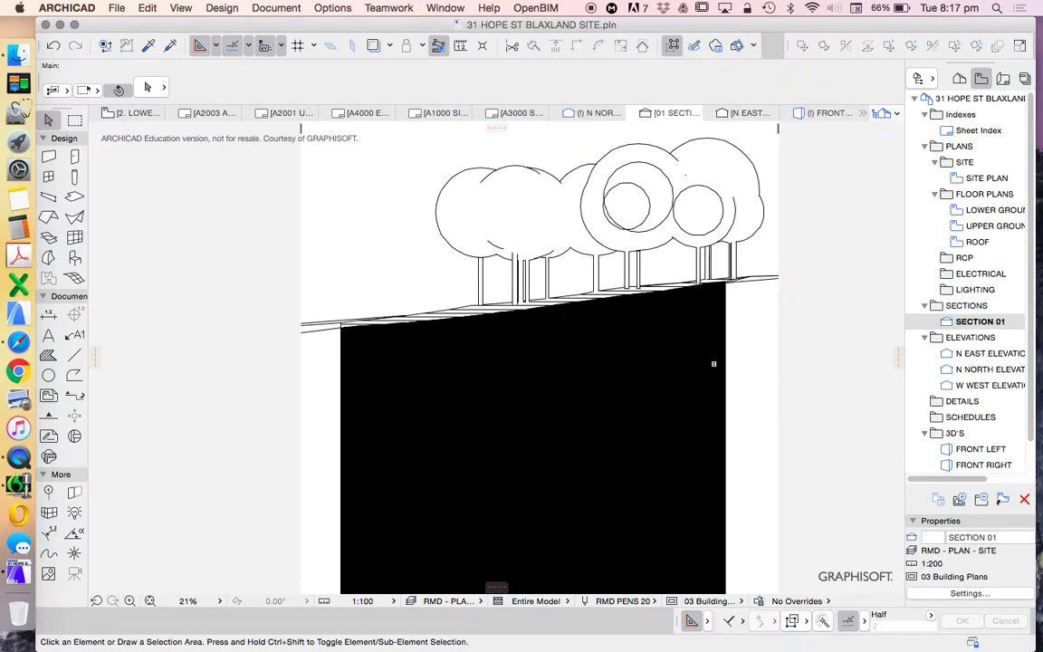
- Open the RMD A3 LANDSCAPE master layout and examine its sheet and title block
left_click(1003, 80)
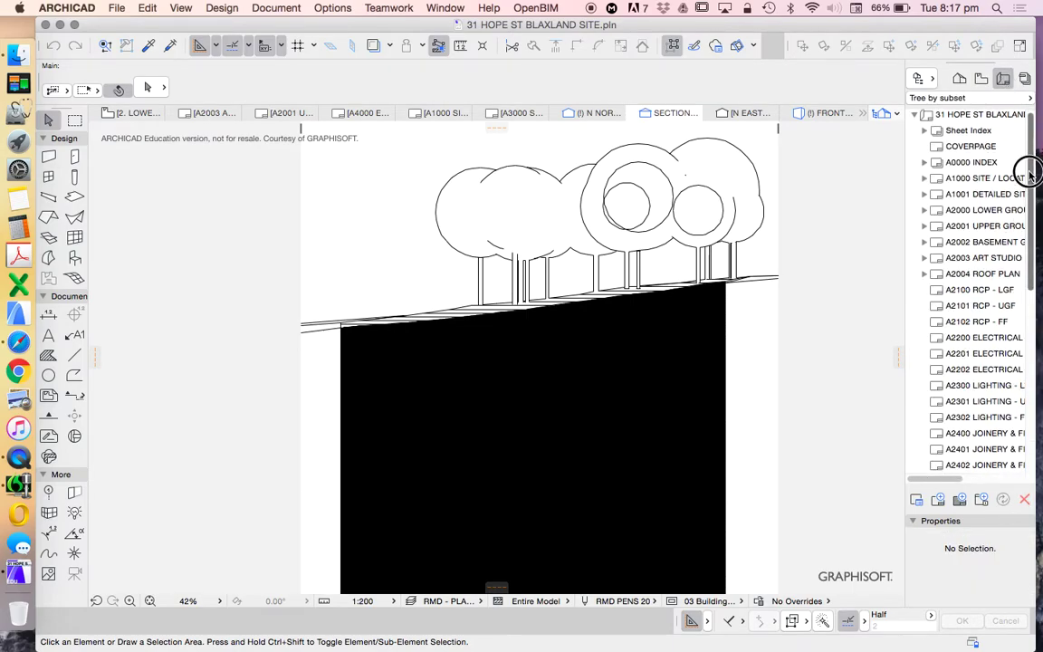
left_click_drag(1023, 175, 1021, 371)
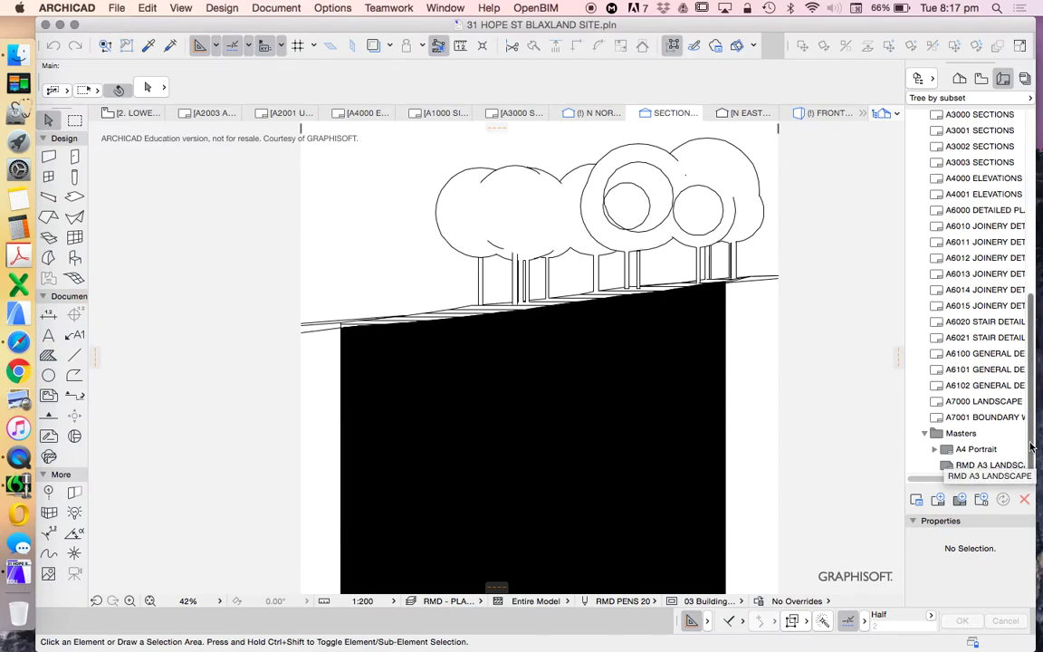
double_click(988, 465)
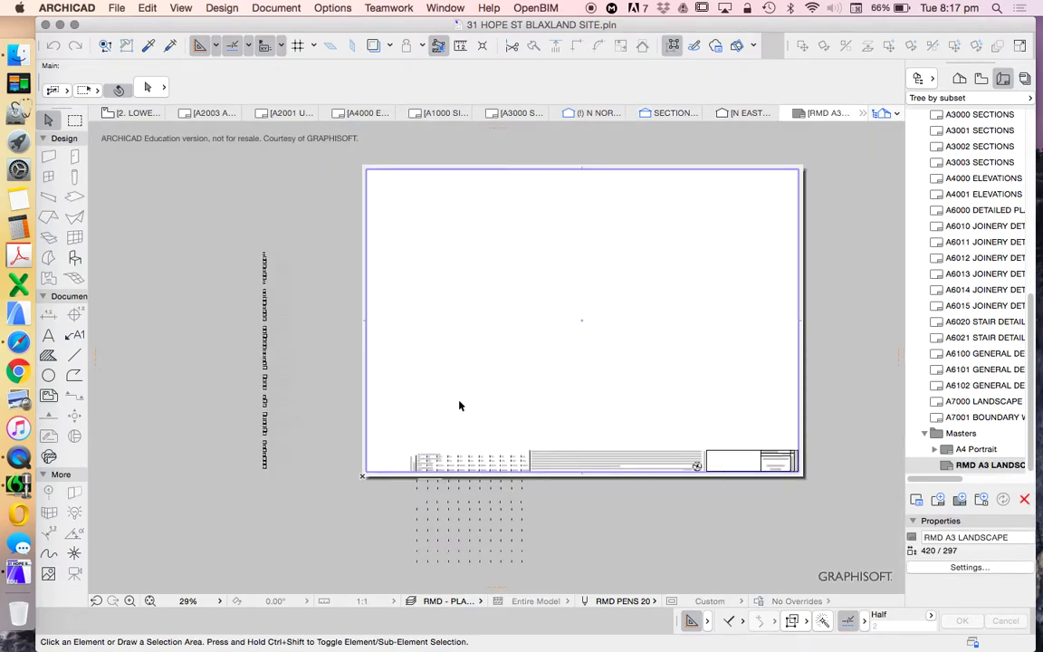
scroll(741, 449, "up", 4)
scroll(745, 470, "down", 4)
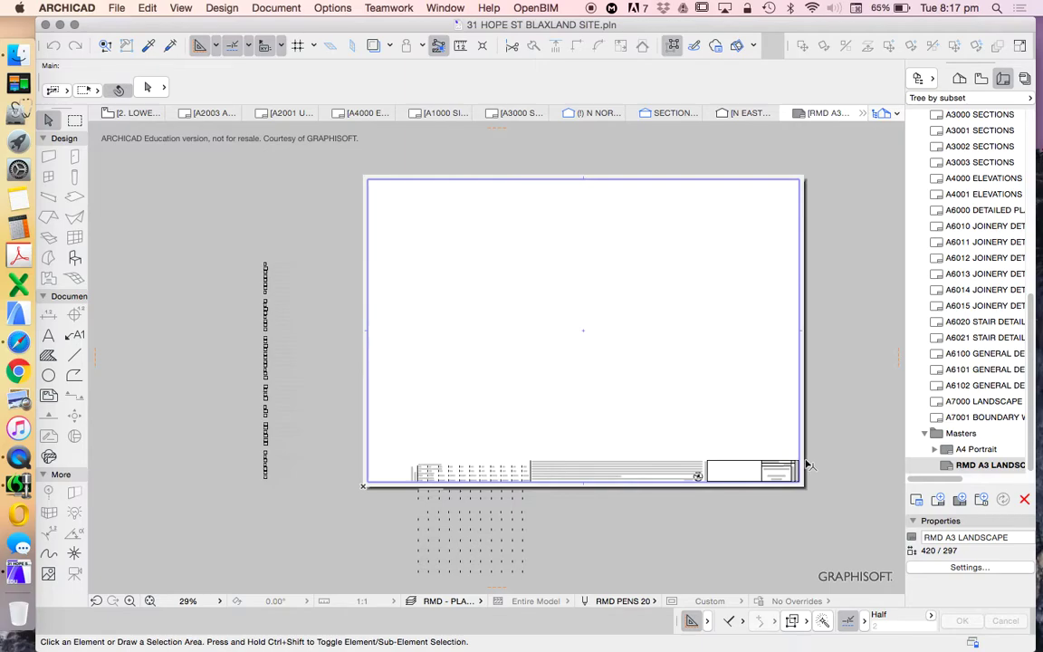
- Open the A1000 SITE / LOCATION PLAN layout and delete the existing drawings from the sheet
scroll(1015, 159, "up", 15)
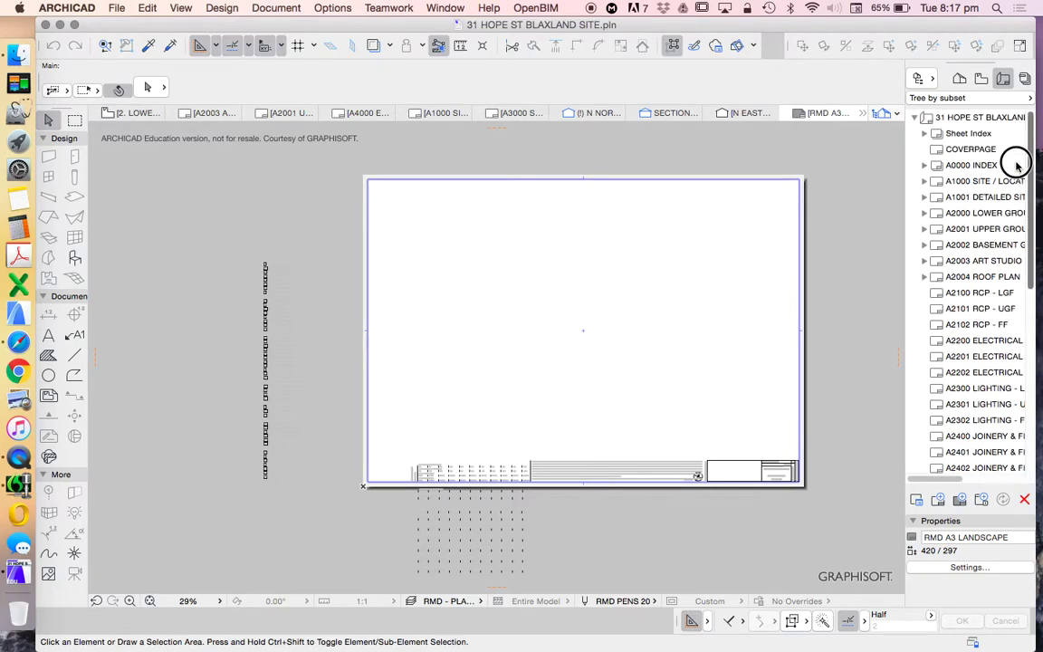
double_click(948, 181)
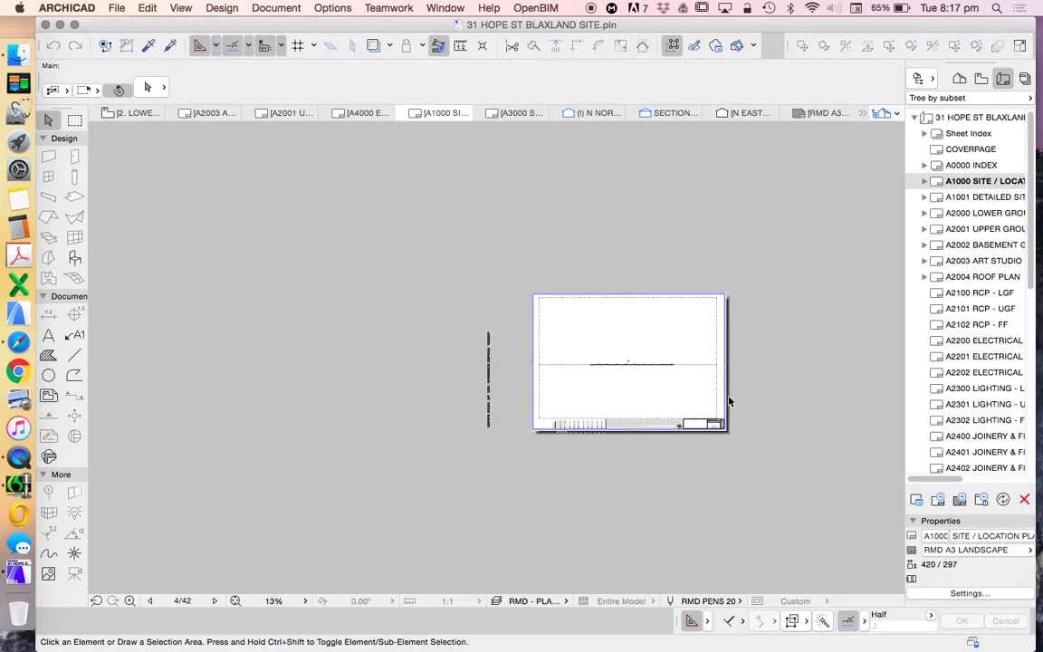
left_click(752, 385)
left_click(658, 310)
left_click(708, 281)
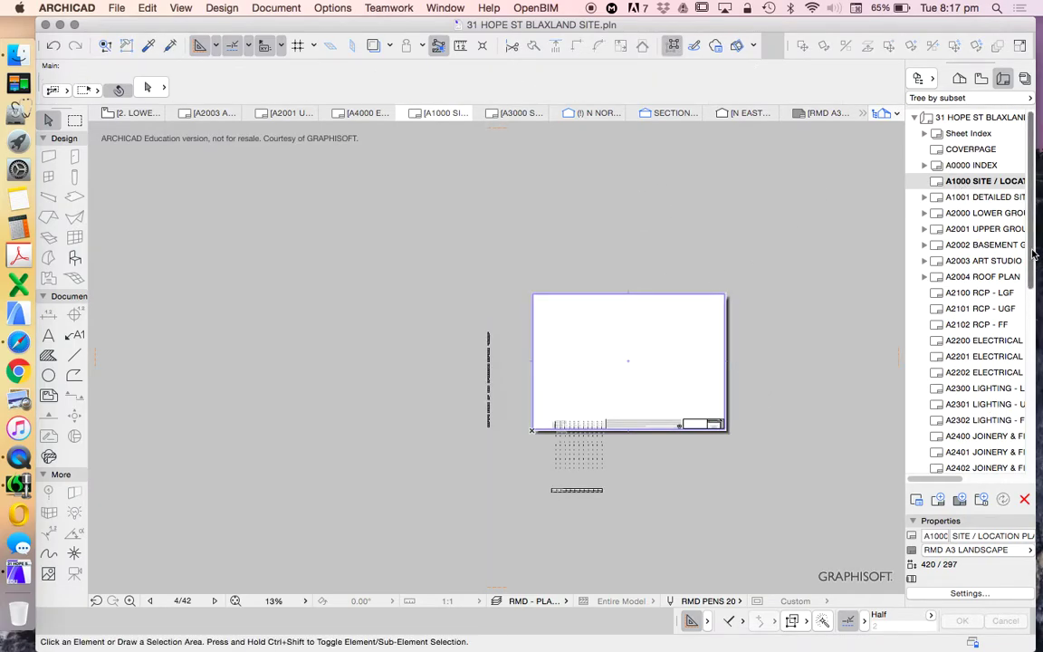
- Place the saved SITE PLAN view onto the empty A1000 layout sheet
scroll(1013, 414, "down", 15)
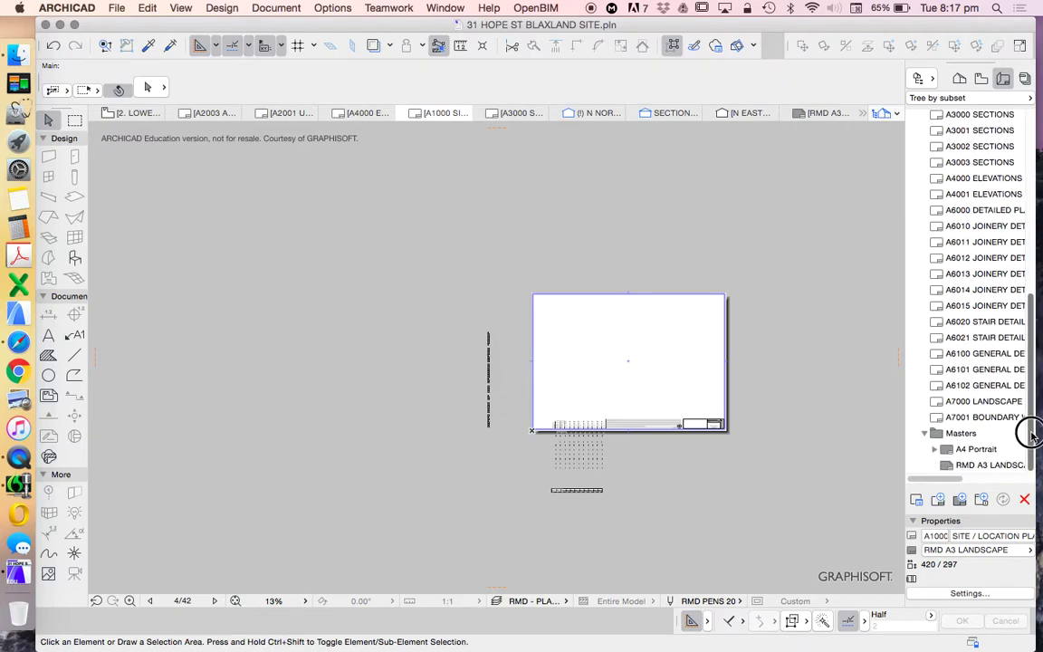
scroll(1025, 432, "up", 15)
left_click(979, 181)
scroll(624, 391, "up", 3)
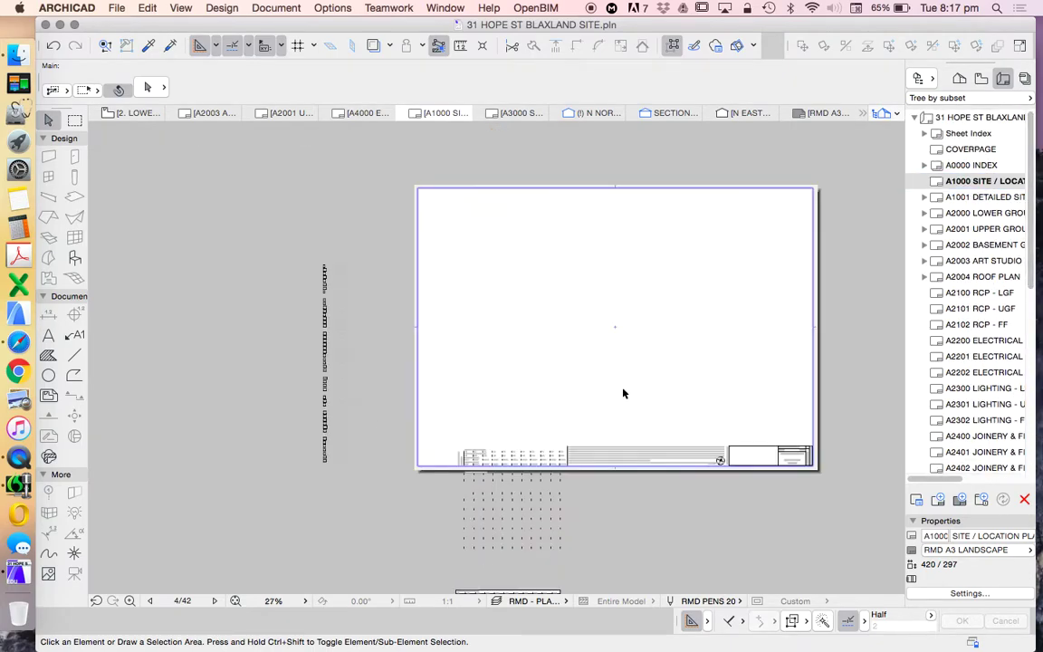
scroll(626, 396, "down", 2)
left_click(980, 80)
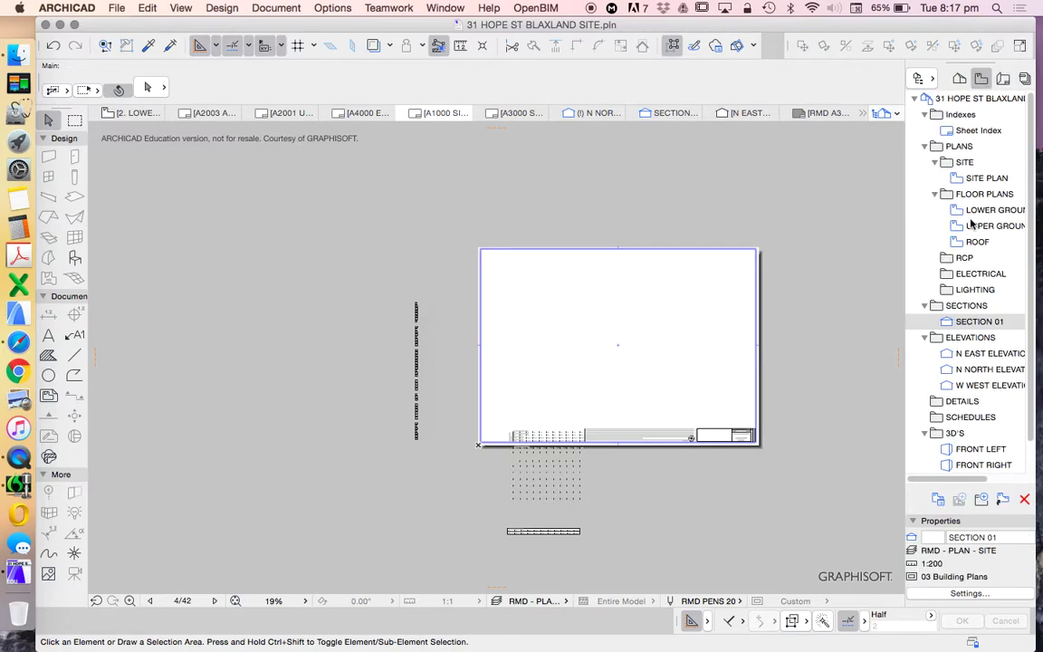
left_click_drag(986, 178, 611, 332)
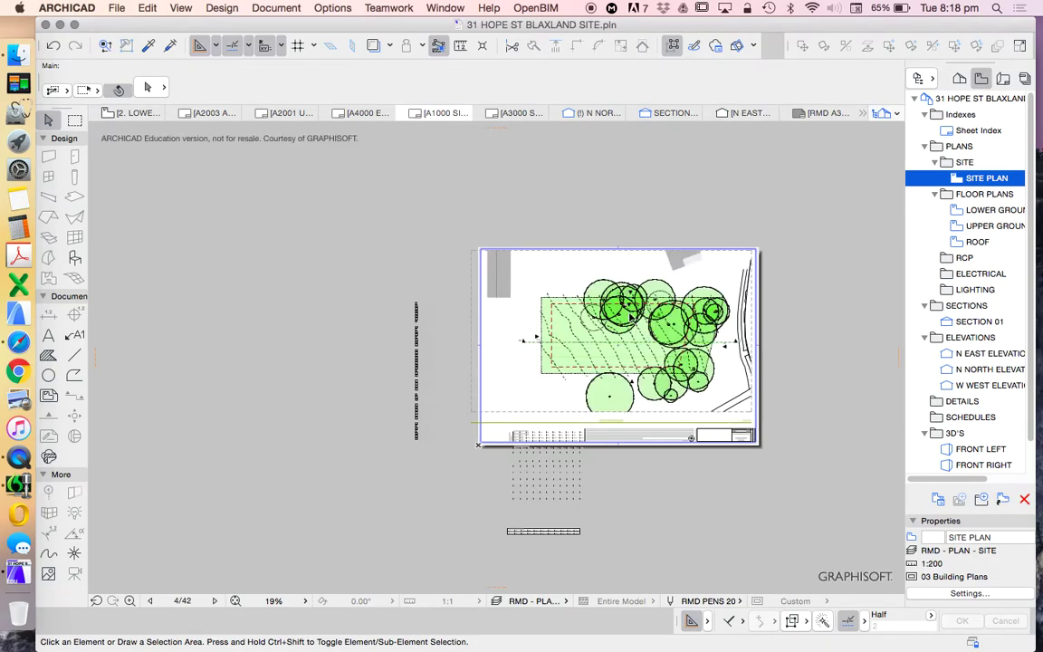
- Select the placed site plan and examine its drawing title, scale label and the sheet's title block
scroll(728, 295, "up", 3)
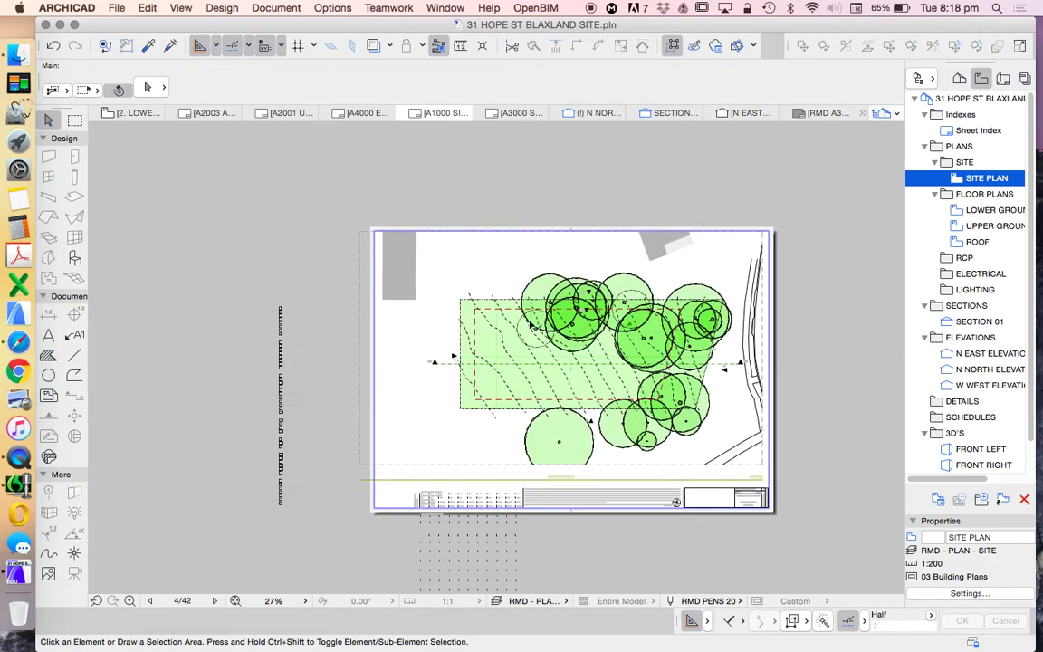
left_click(554, 267)
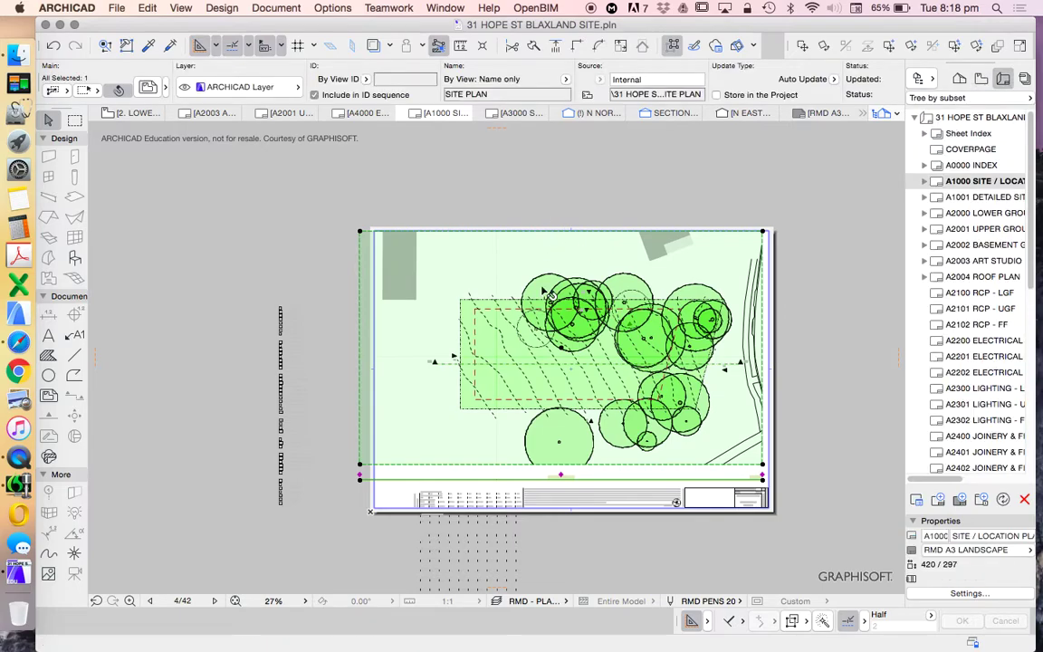
scroll(543, 458, "up", 3)
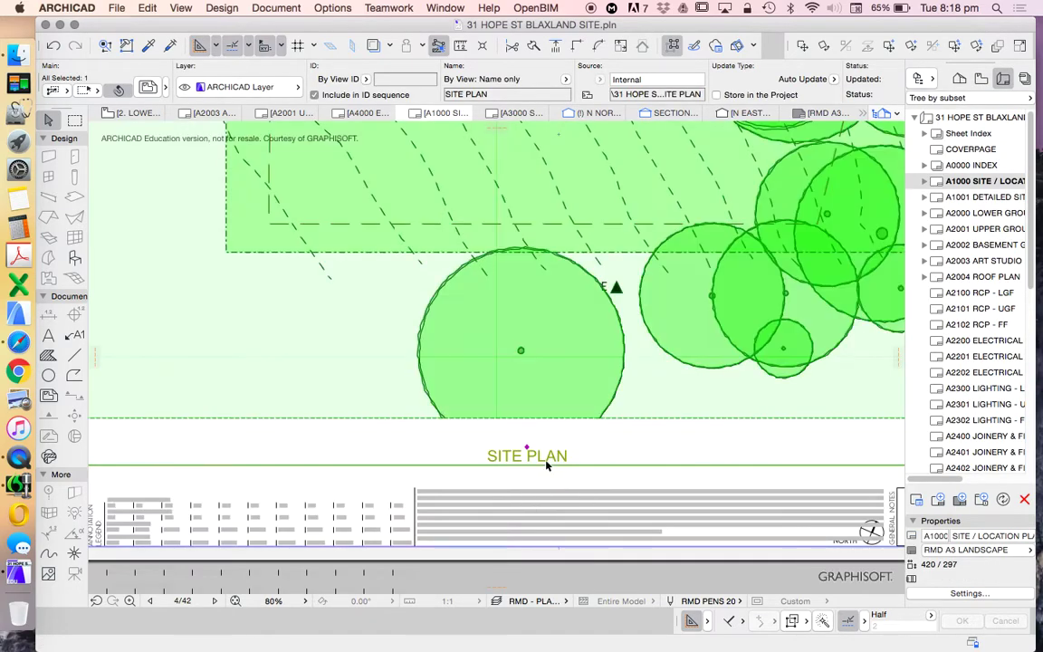
scroll(547, 454, "down", 3)
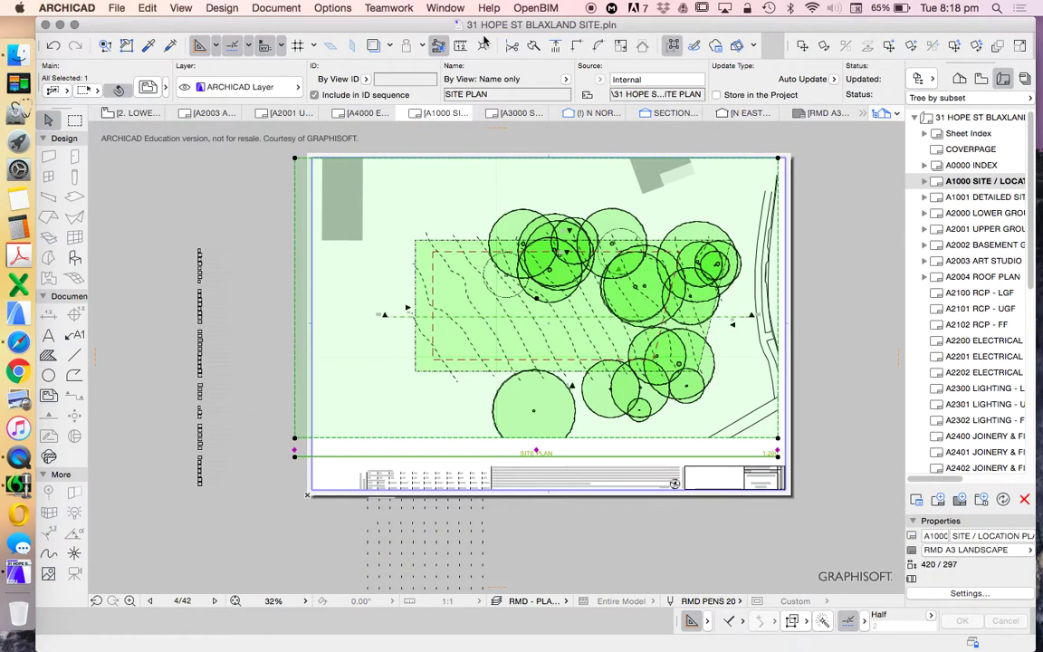
scroll(619, 315, "down", 1)
scroll(715, 480, "up", 8)
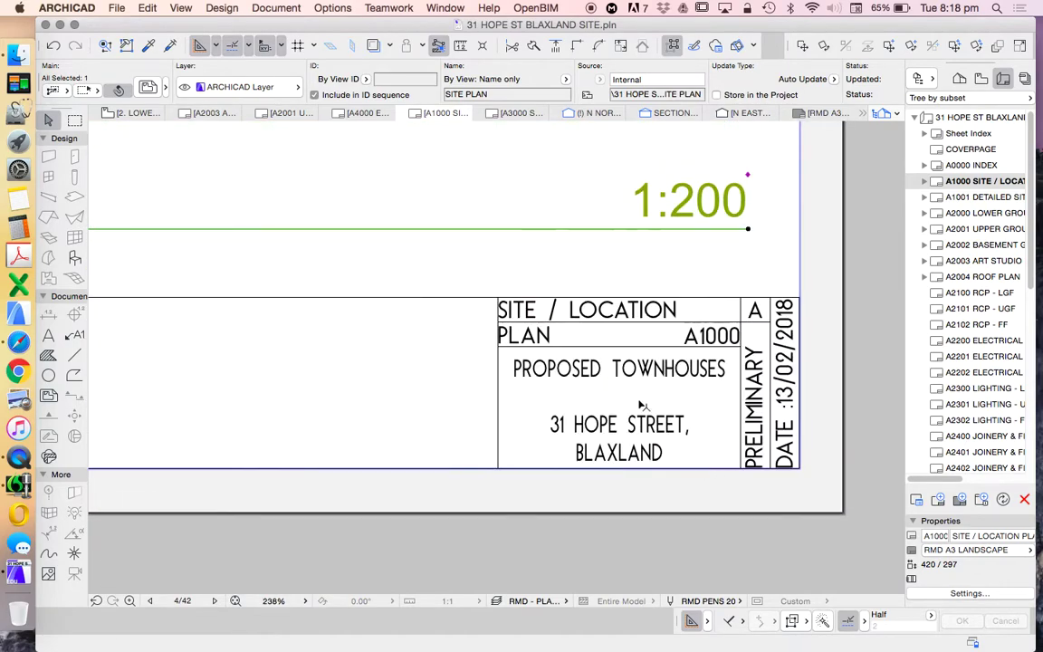
scroll(707, 403, "down", 9)
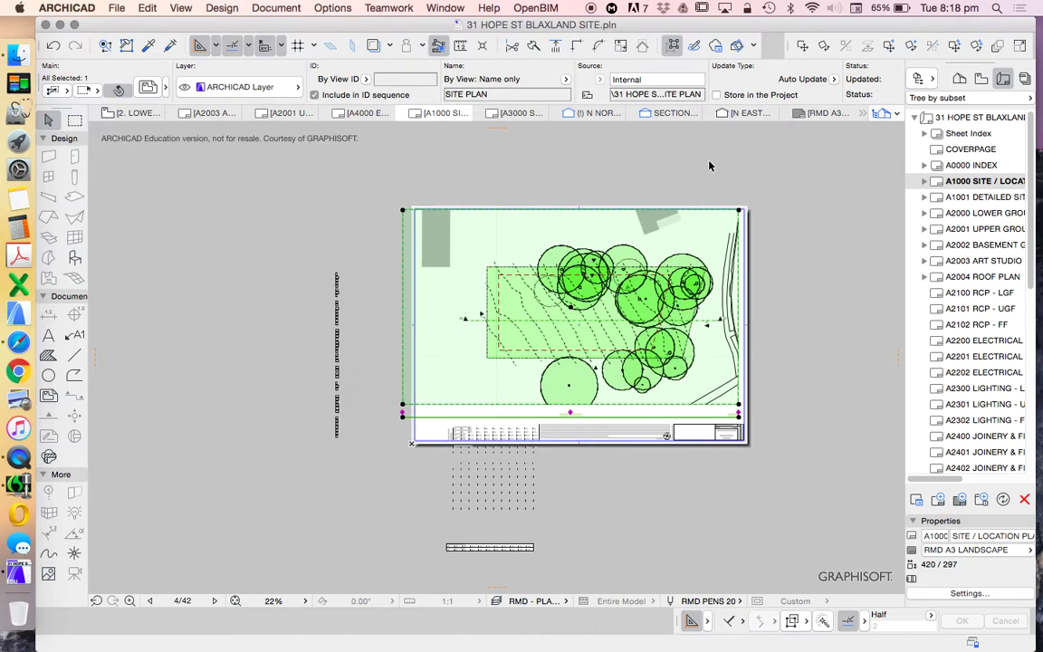
- Remove the built-in drawing title from the placed site plan through its drawing settings
right_click(710, 164)
left_click(730, 299)
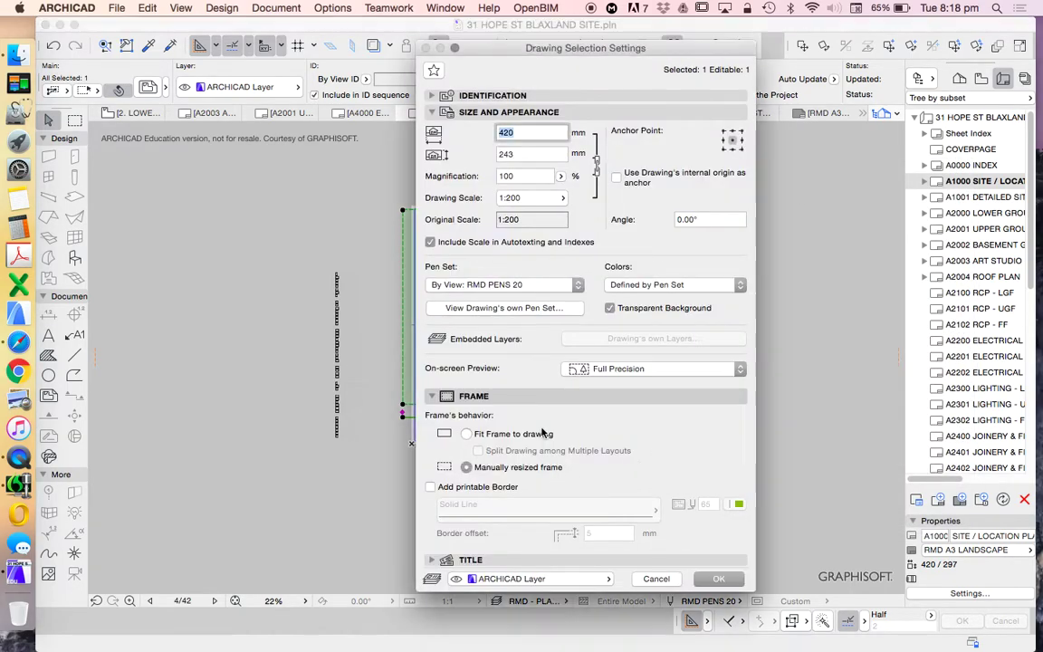
left_click(473, 395)
left_click(470, 413)
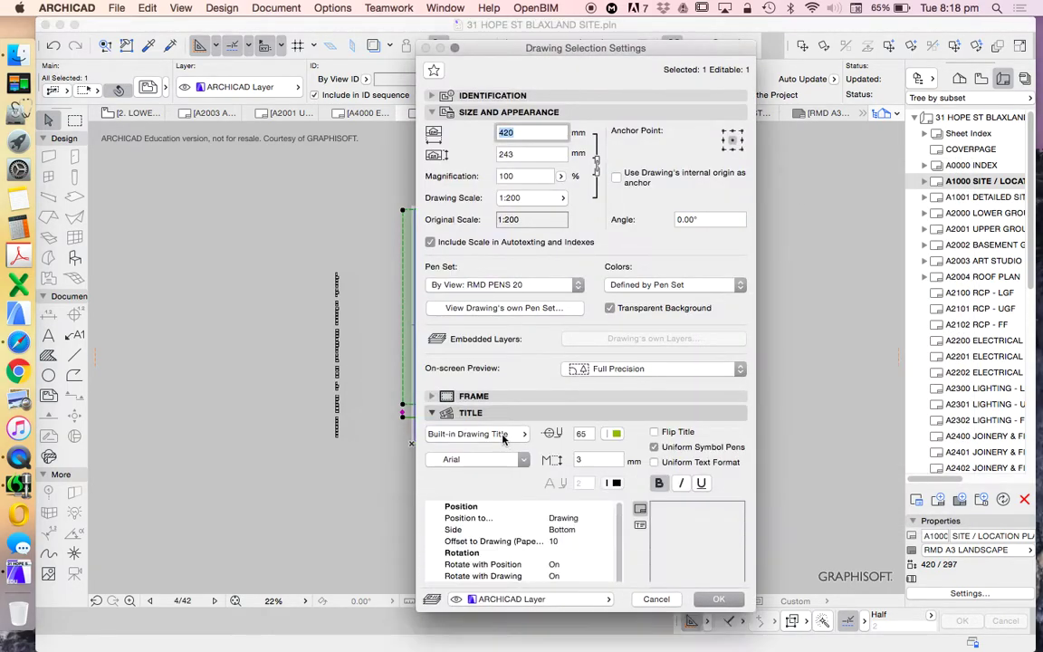
left_click(477, 433)
left_click(548, 428)
left_click(731, 643)
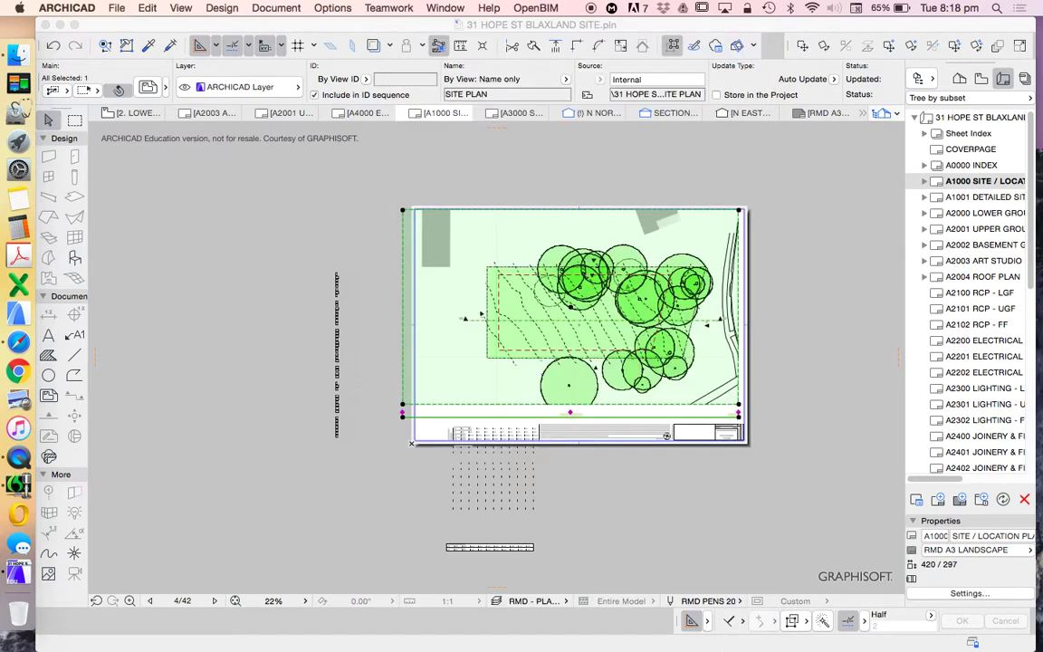
- Crop the site plan frame's left edge to inside the sheet border, and move the drawing slightly down and left
left_click(404, 285)
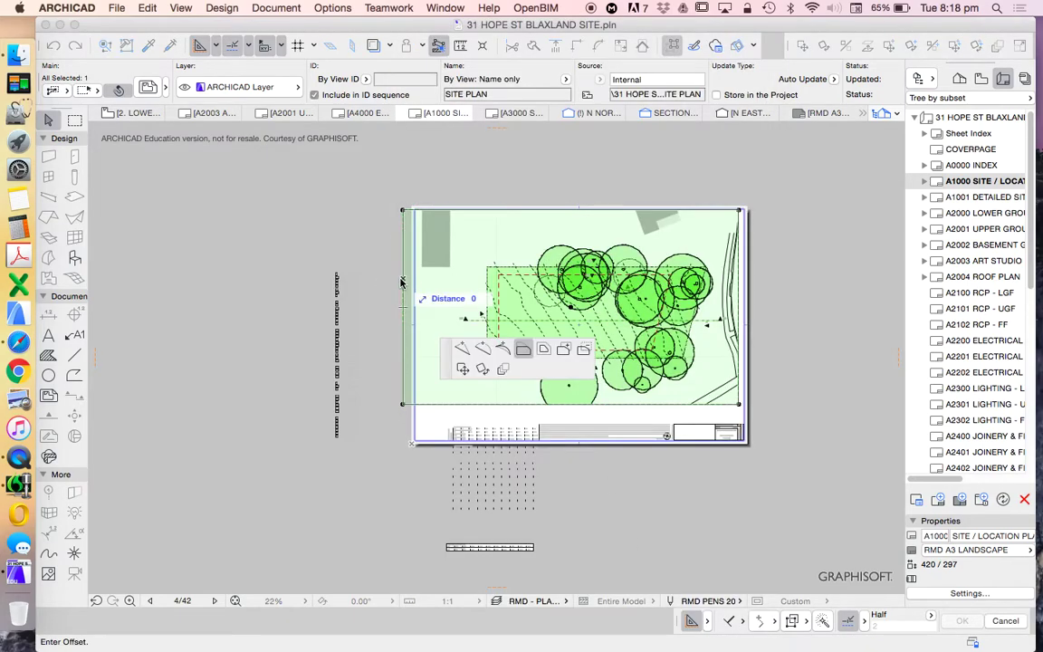
left_click(445, 273)
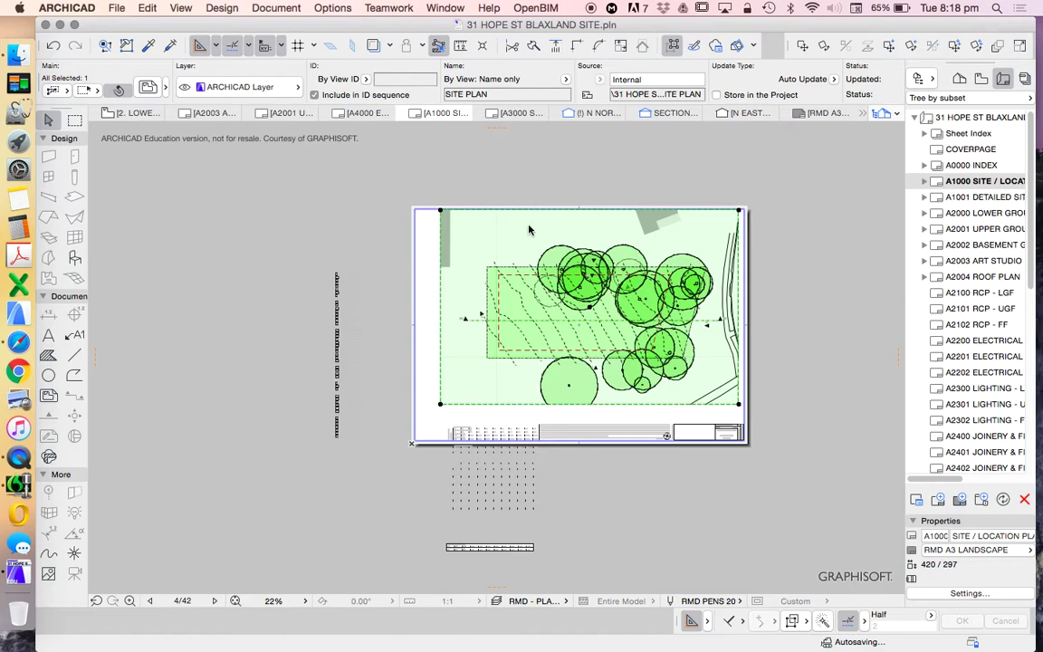
key("super+d")
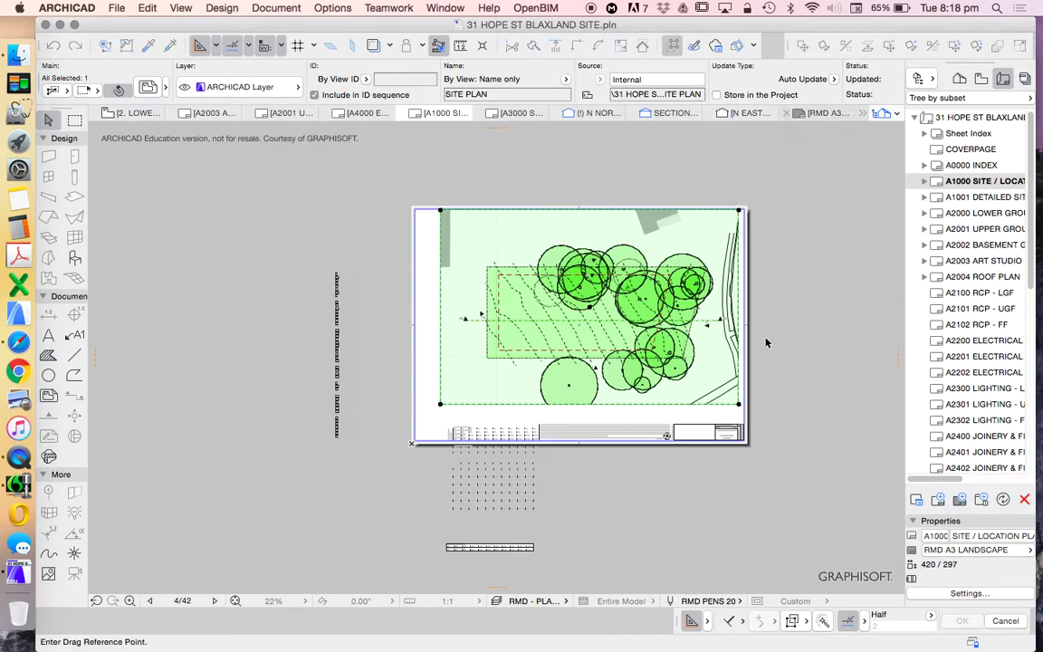
left_click(784, 340)
left_click(778, 349)
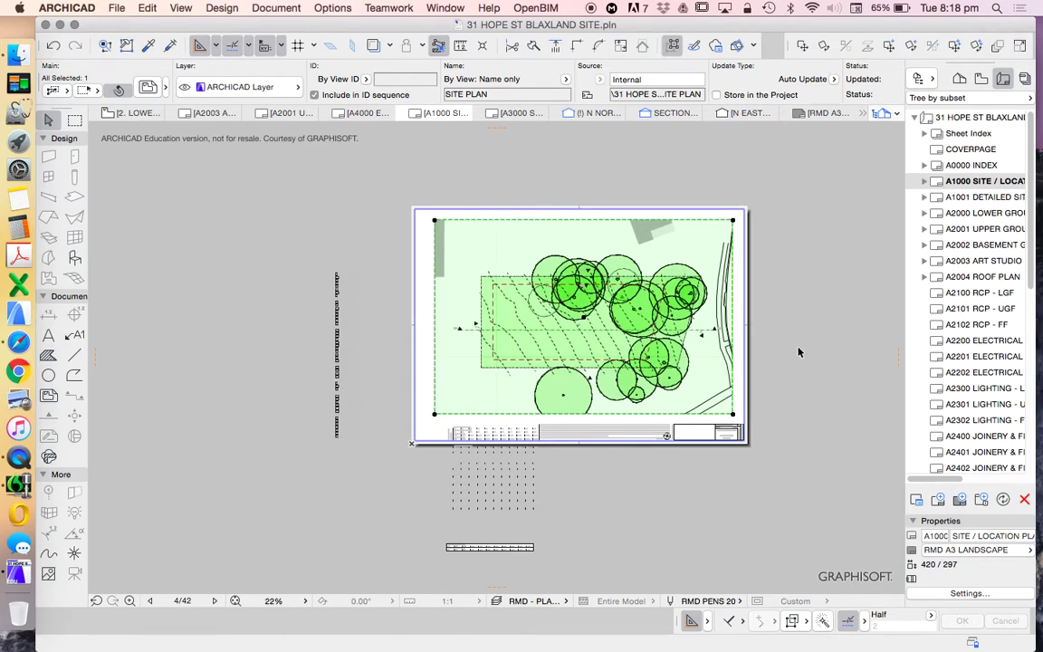
- Extend the site plan frame's right edge outward to the sheet's margin line and deselect the drawing
left_click(786, 327)
scroll(770, 300, "up", 2)
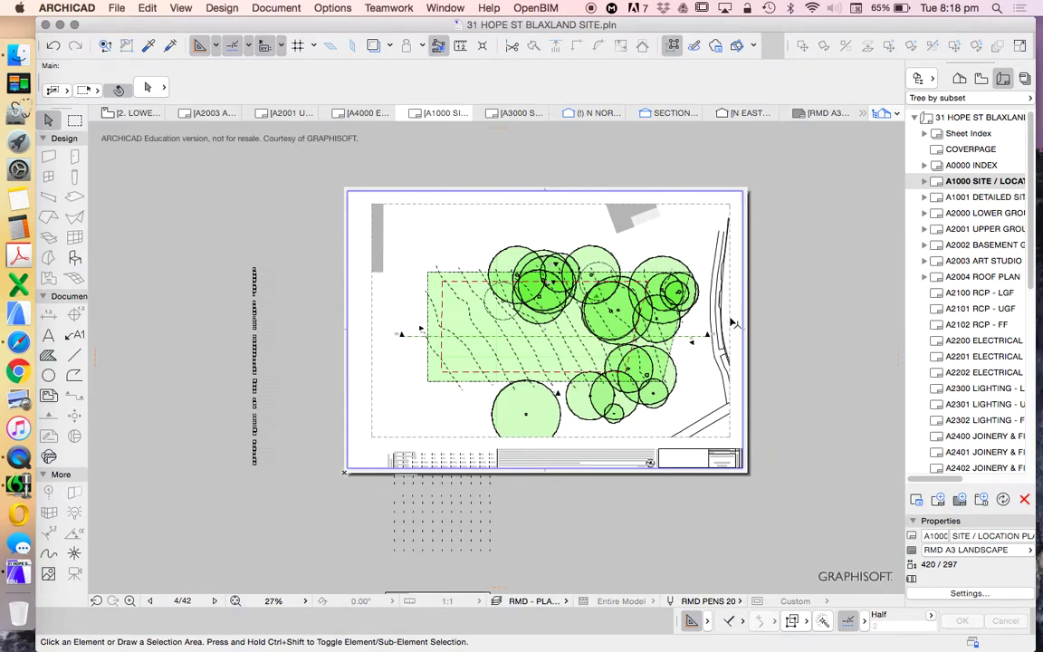
left_click(731, 308)
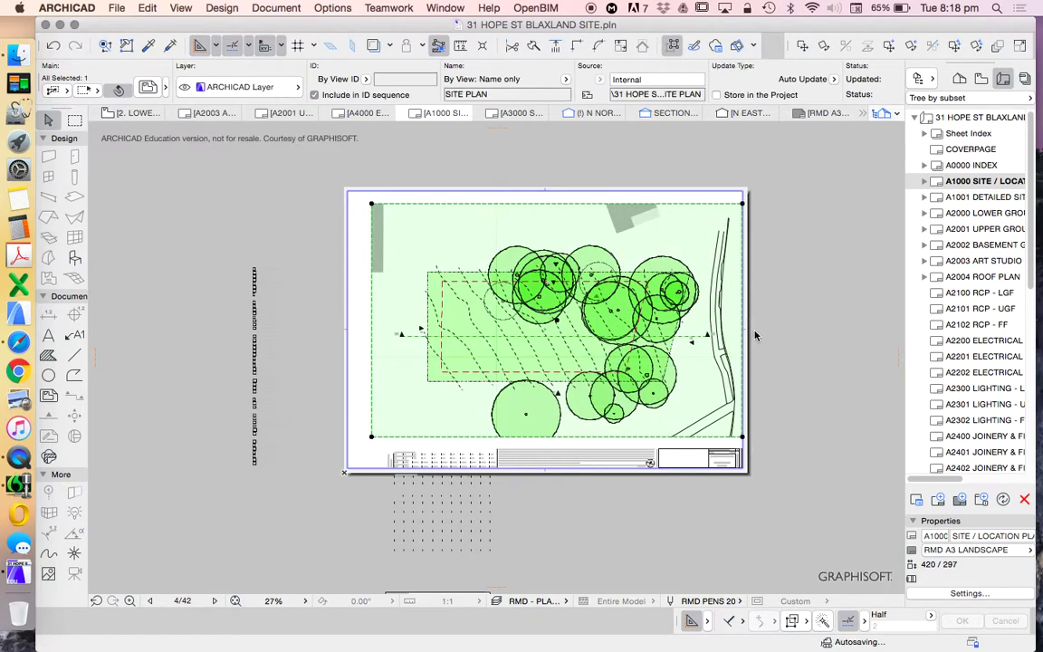
key("Escape")
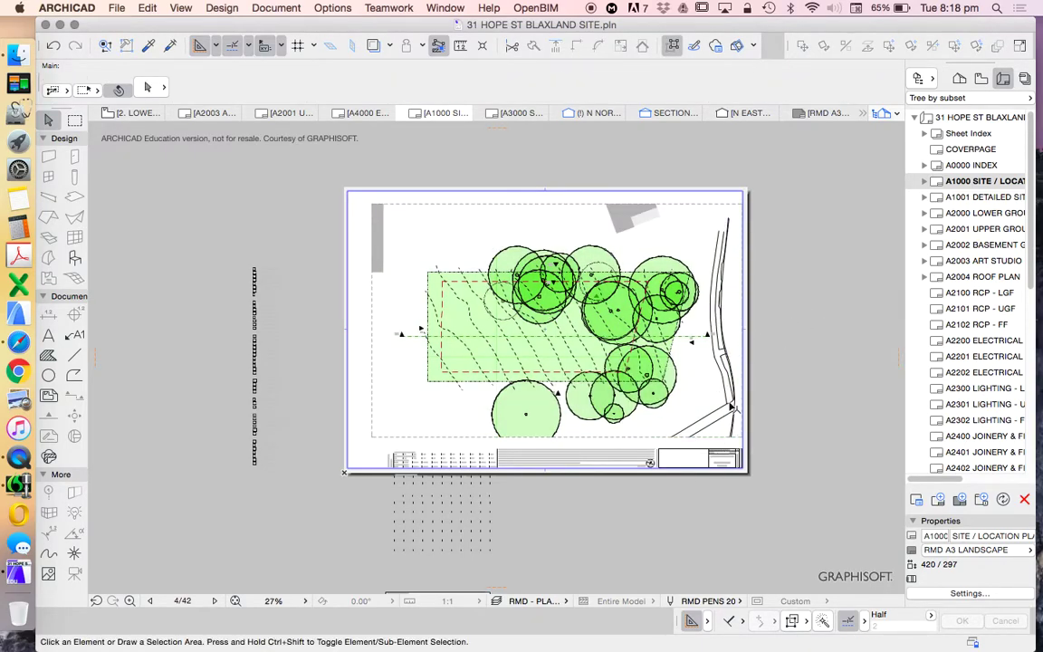
- Open the A3000 SECTIONS layout
scroll(595, 311, "up", 1)
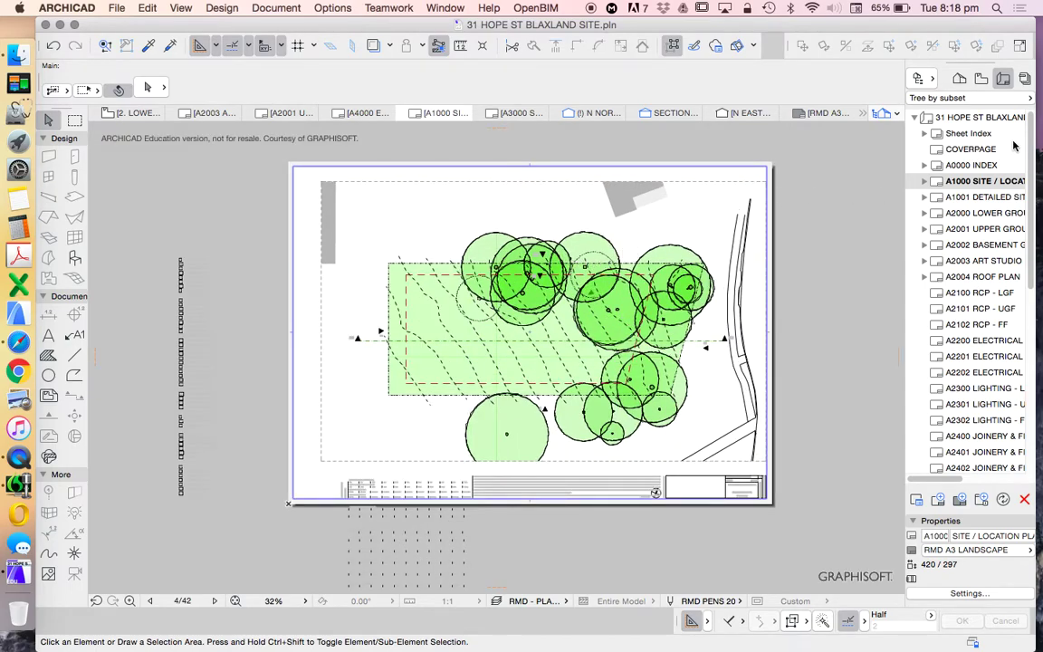
scroll(1000, 264, "down", 2)
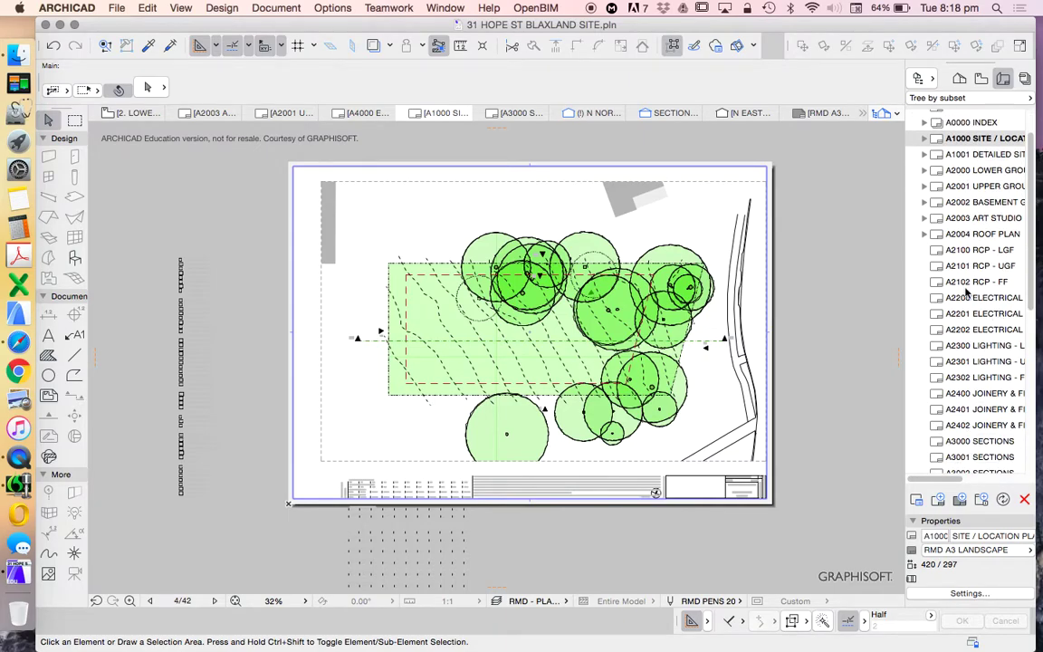
scroll(989, 228, "down", 8)
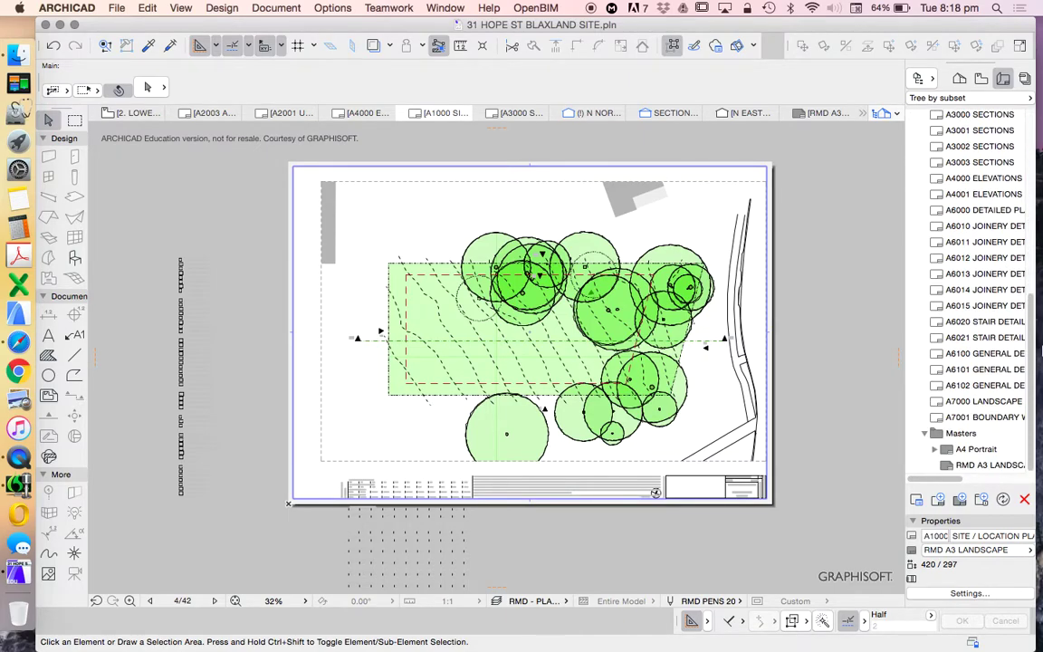
scroll(986, 271, "up", 1)
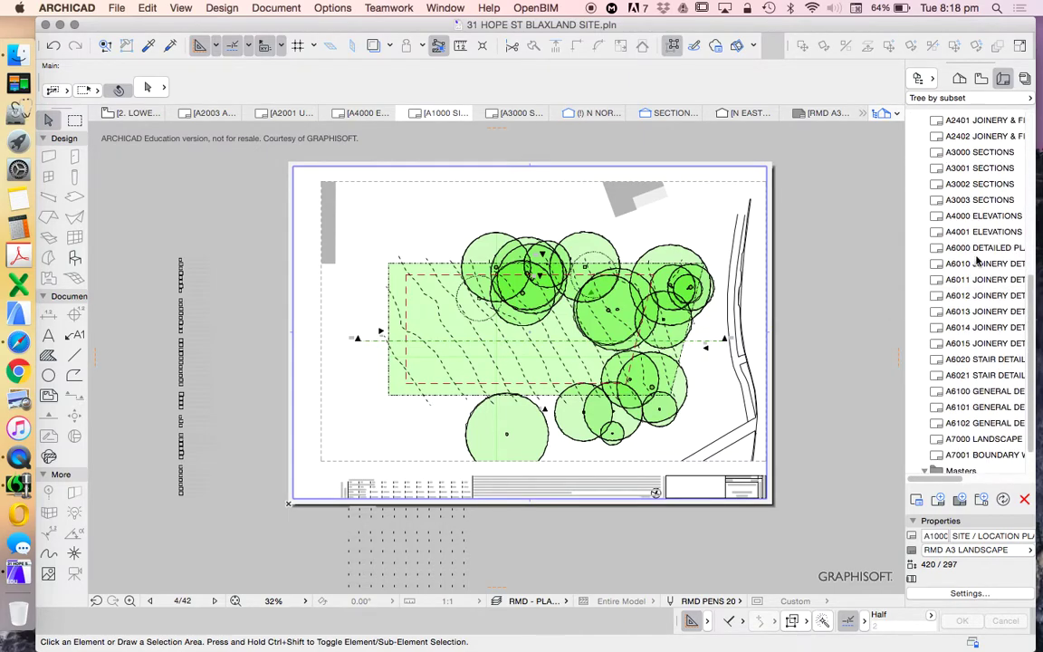
double_click(970, 152)
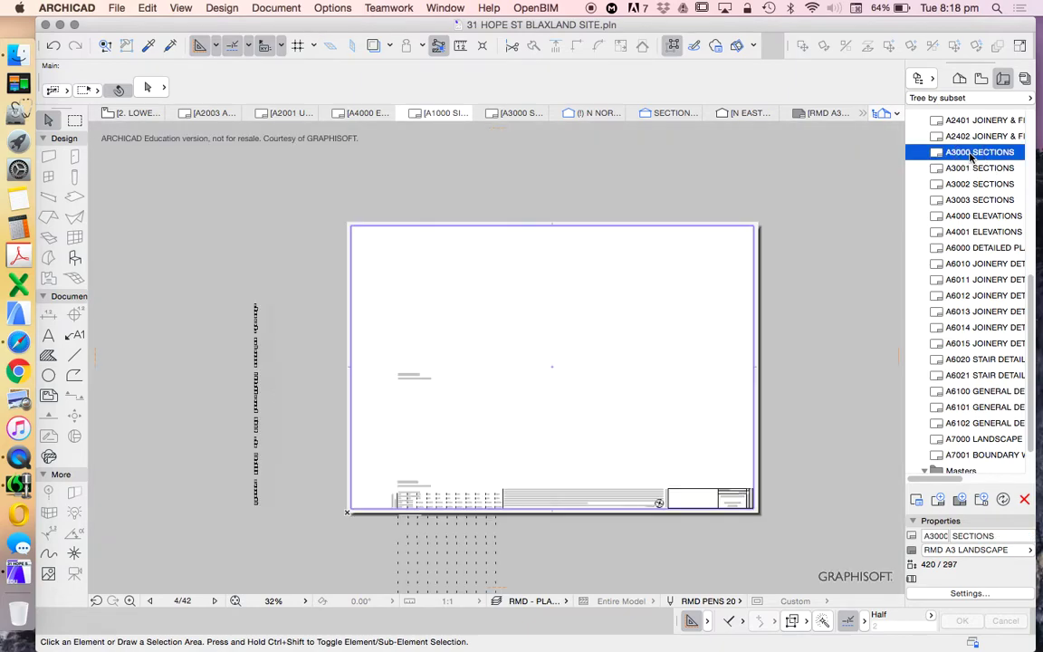
- Delete the SECTION 02 label and move the SECTION 01 label down into its place above the scale legend
scroll(473, 429, "up", 5)
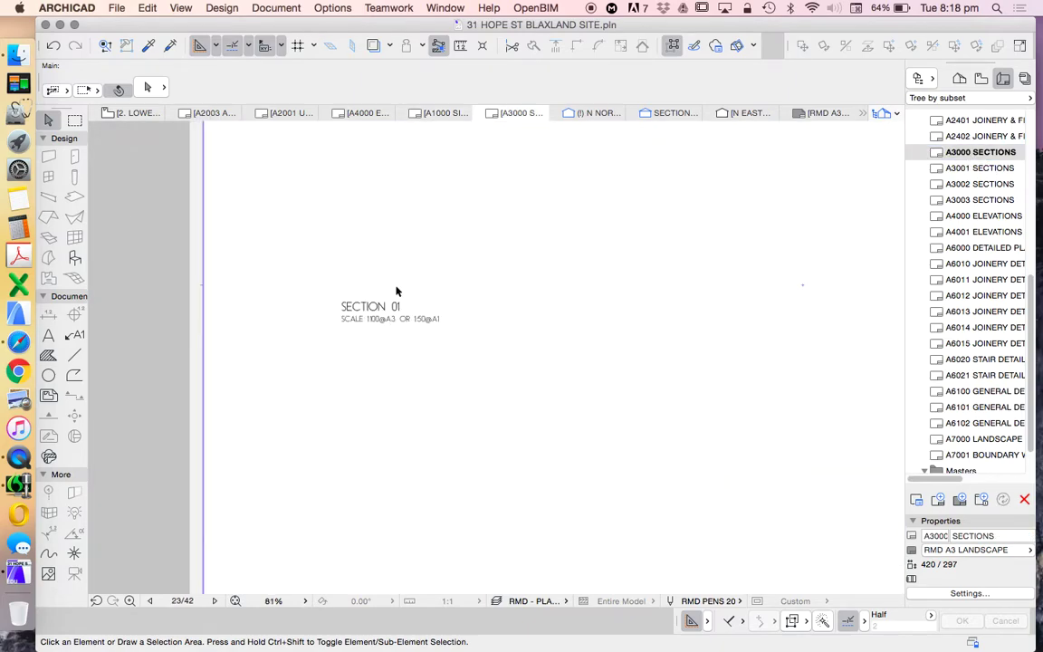
scroll(396, 288, "down", 3)
scroll(396, 312, "up", 3)
left_click(396, 497)
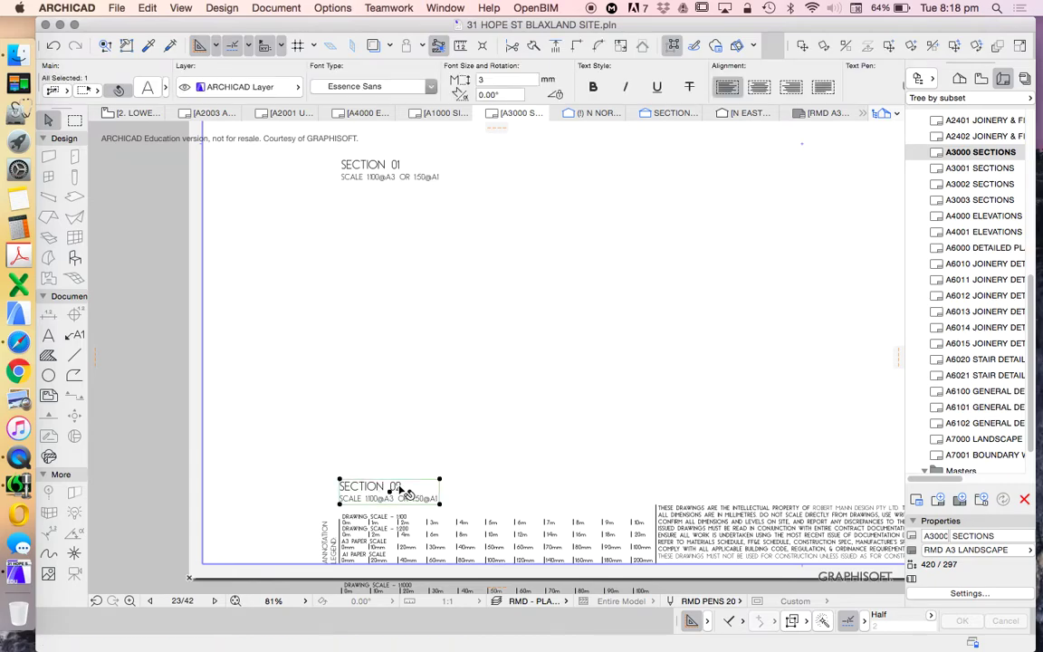
key("Delete")
left_click_drag(390, 169, 391, 472)
- Change the scale line of the SECTION 01 label to read 1:200@A3 OR 1:100@A1
scroll(403, 494, "up", 6)
double_click(342, 477)
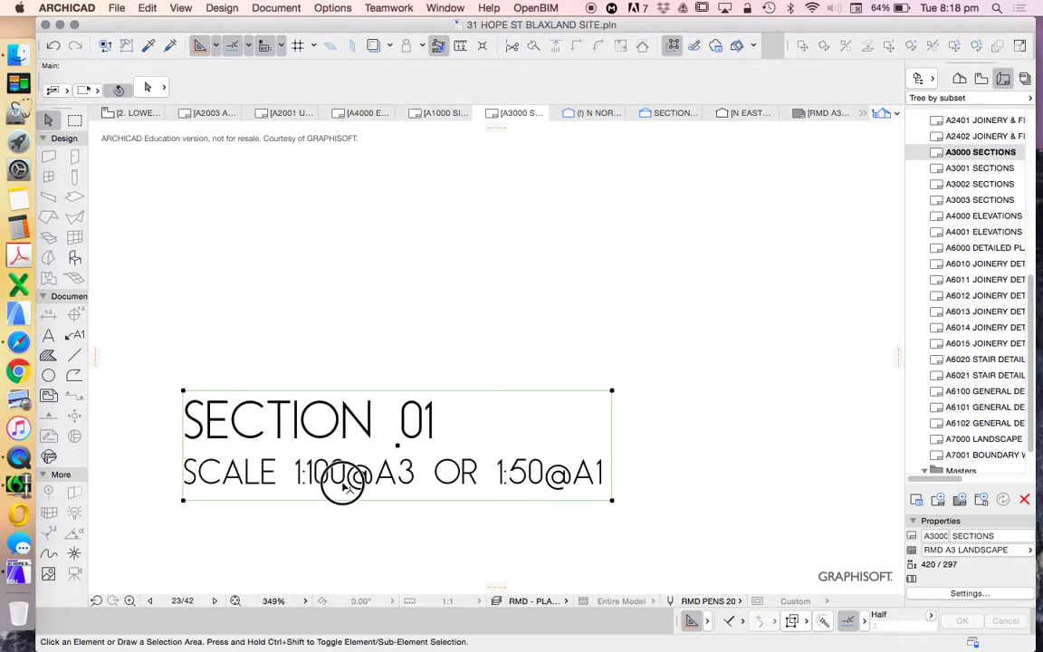
left_click_drag(314, 477, 306, 477)
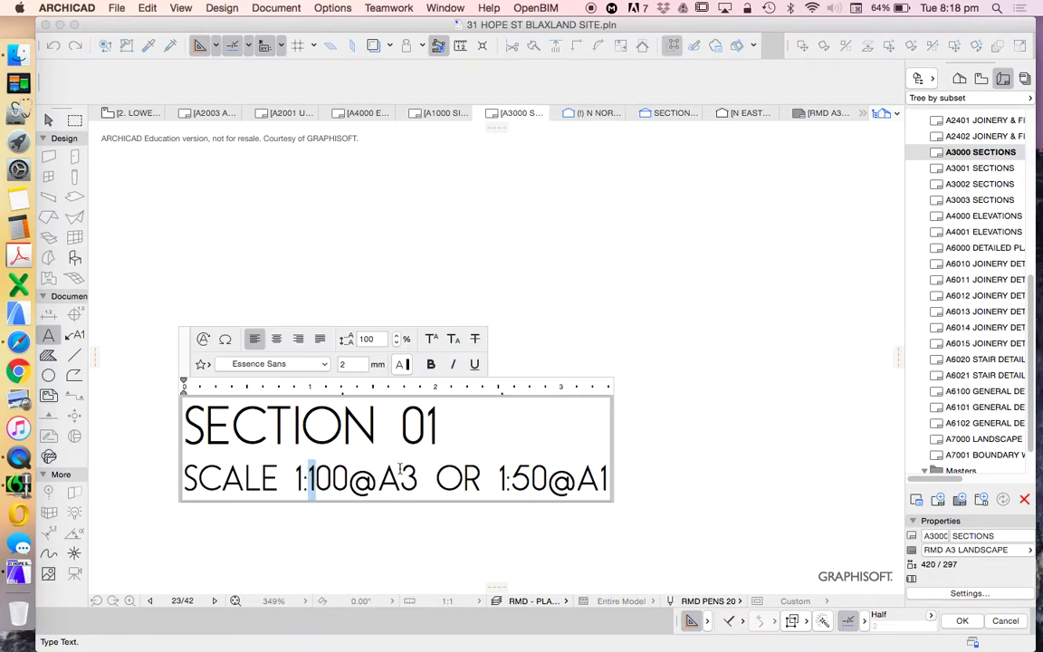
type("2")
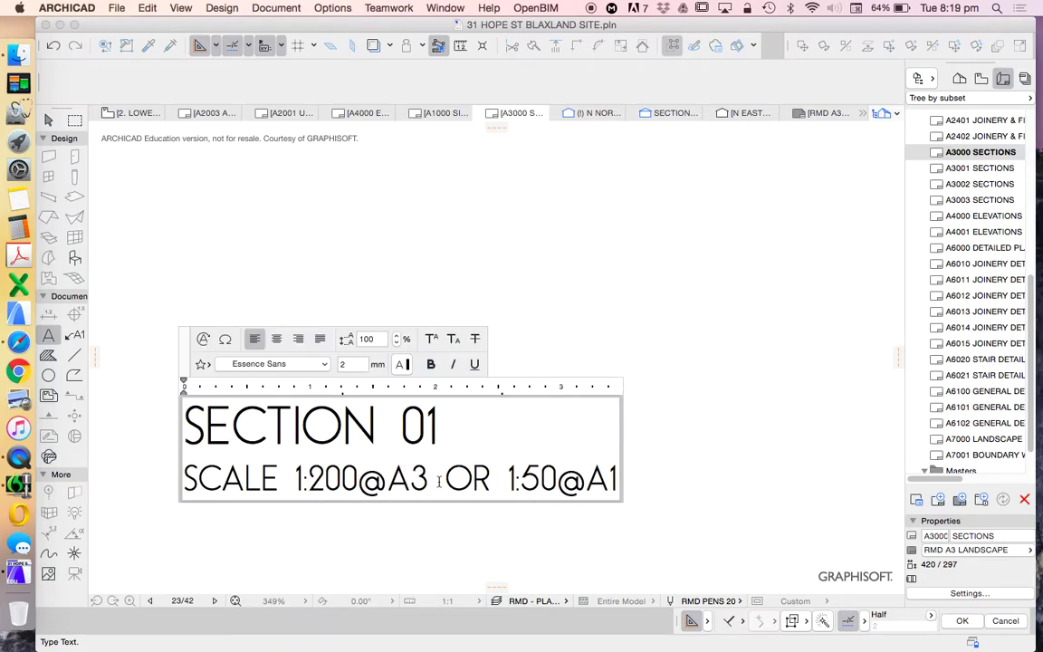
left_click_drag(540, 479, 523, 479)
type("1")
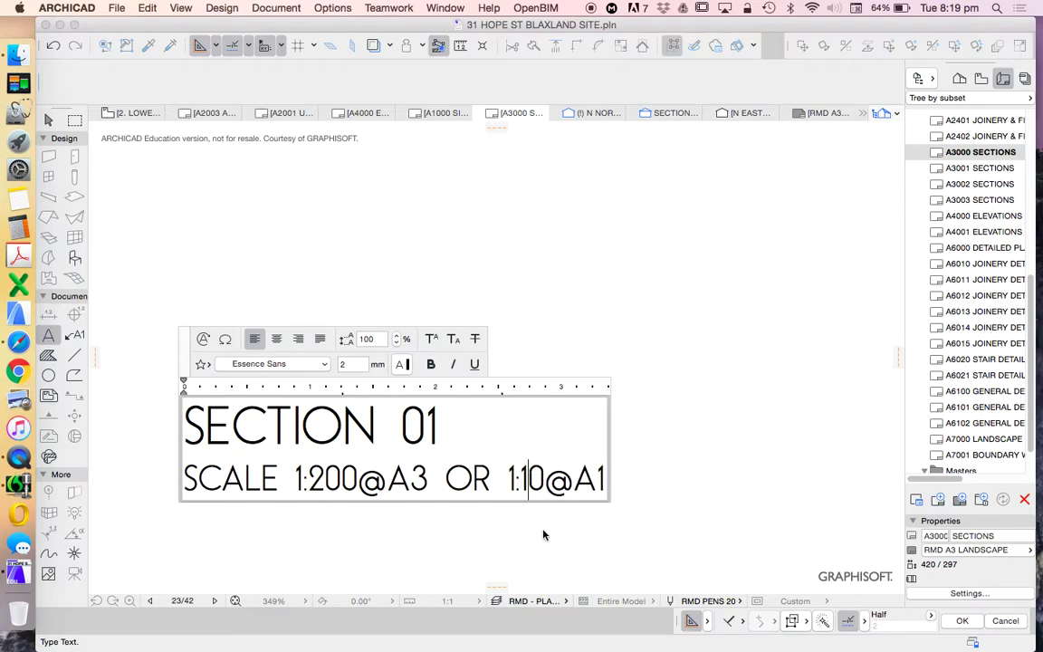
key("Escape")
left_click(534, 478)
type("0")
left_click(542, 529)
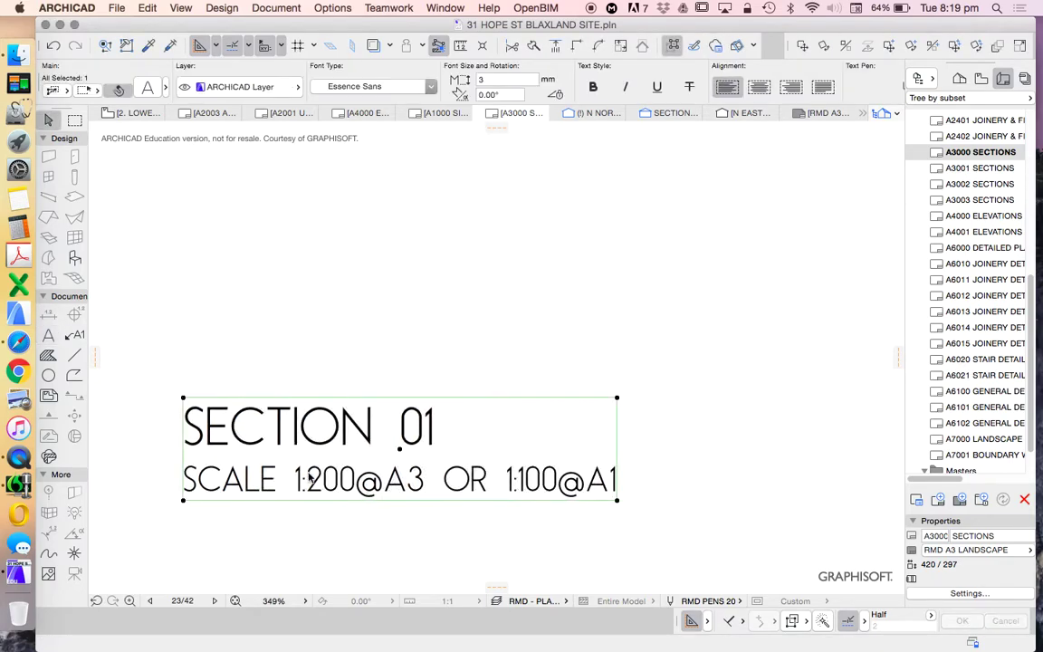
key("Escape")
- Place the saved SECTION 01 view on the A3000 sheet, roughly centred
scroll(403, 453, "down", 10)
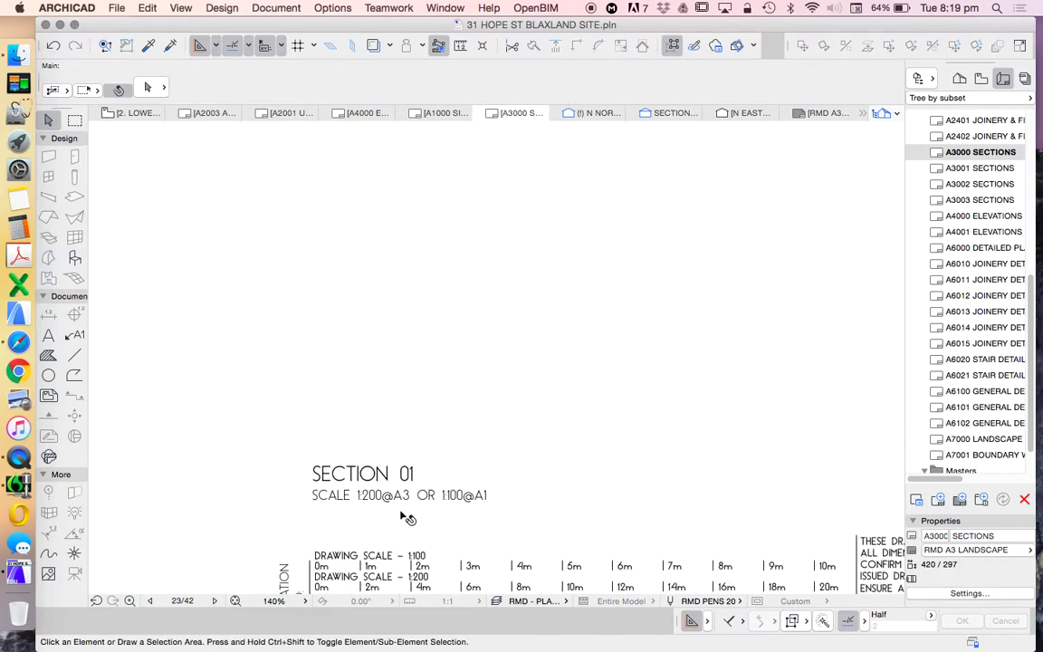
scroll(433, 497, "down", 5)
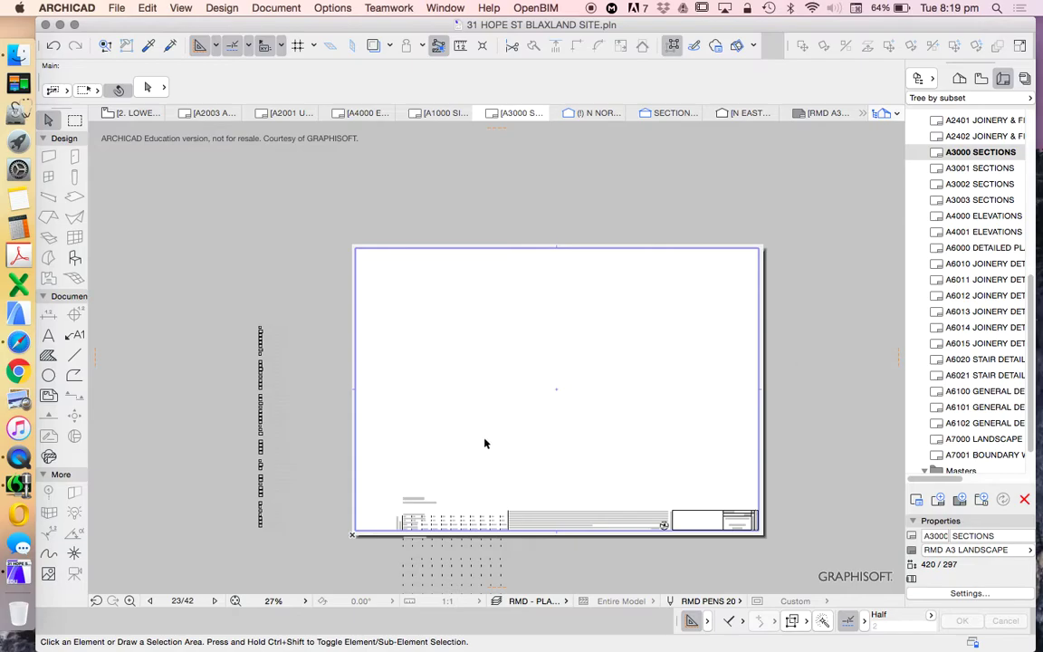
left_click(981, 79)
scroll(990, 283, "down", 1)
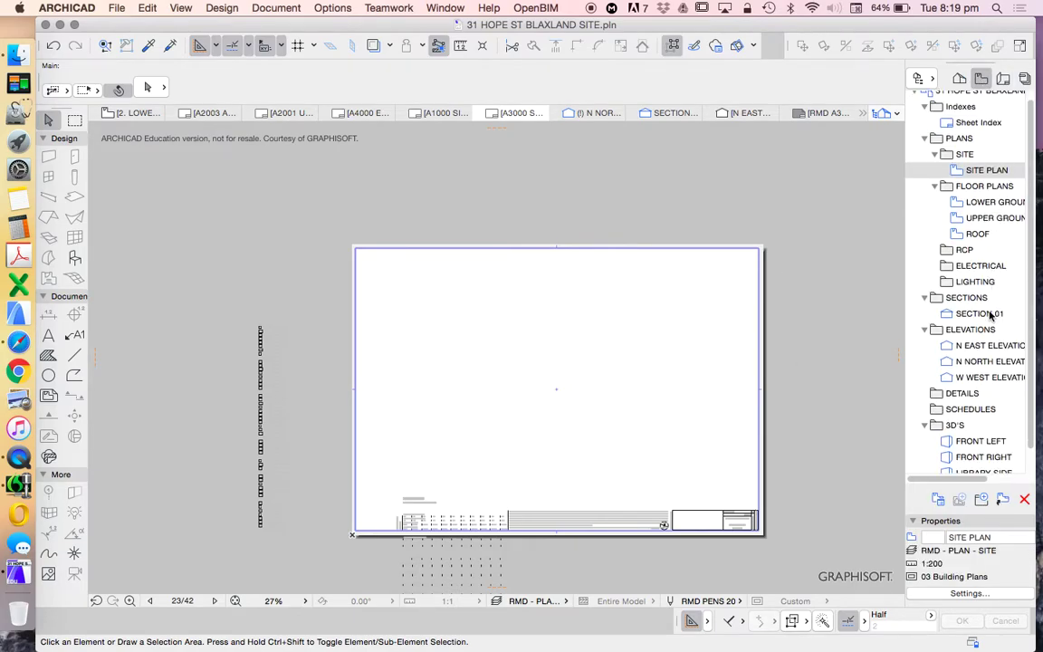
mouse_move(991, 312)
left_mouse_down()
mouse_move(885, 277)
mouse_move(565, 356)
mouse_move(547, 375)
left_mouse_up()
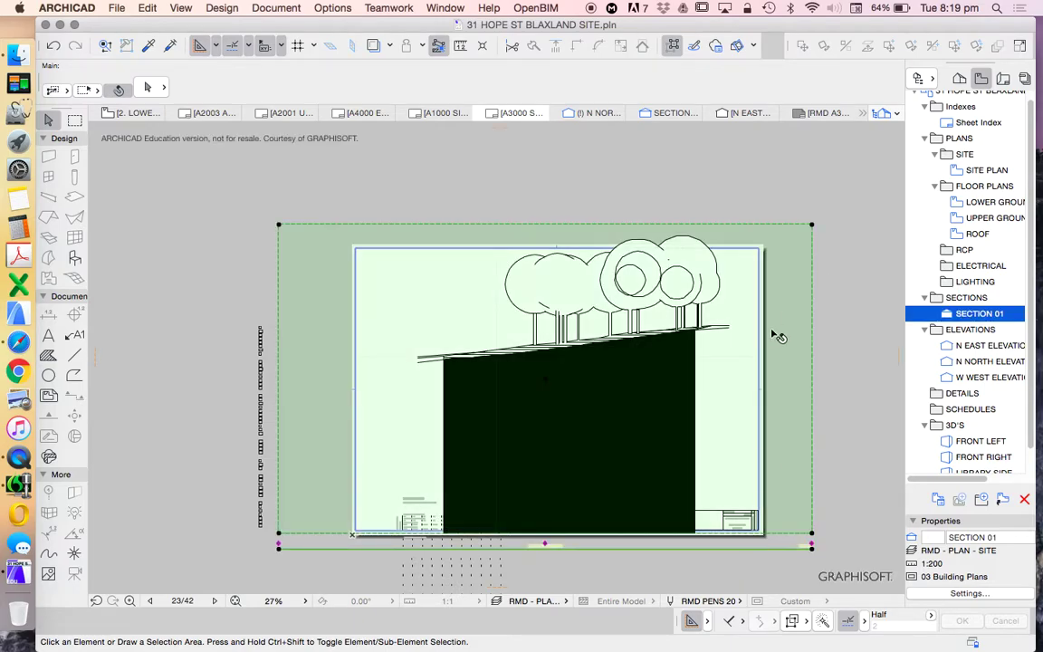
- Set the placed SECTION 01 drawing to No Title in its drawing settings
right_click(768, 209)
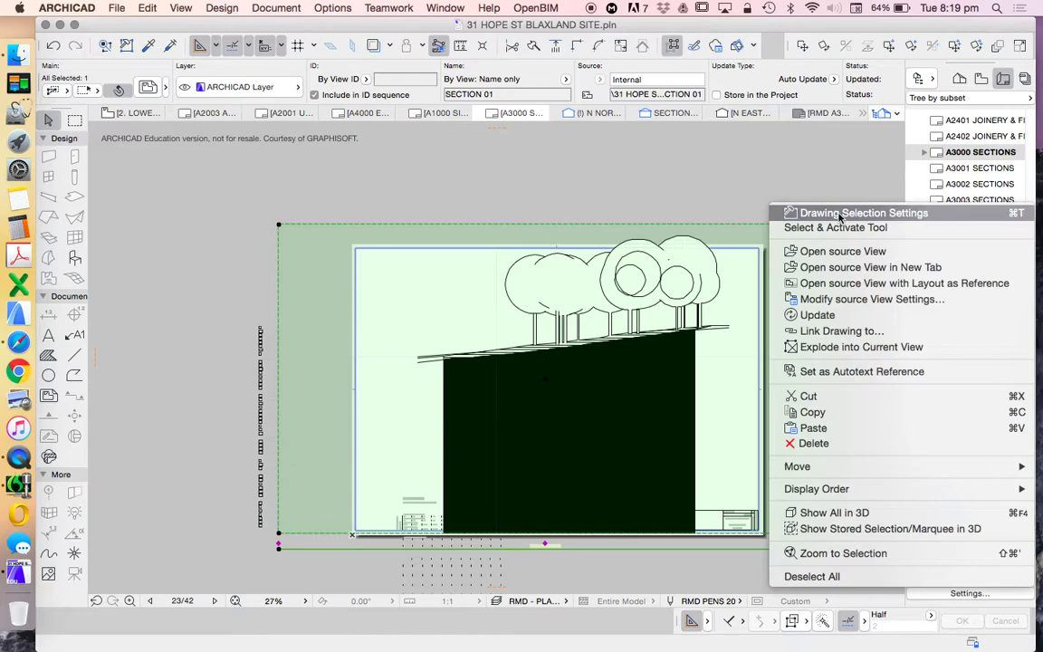
left_click(842, 213)
left_click(477, 433)
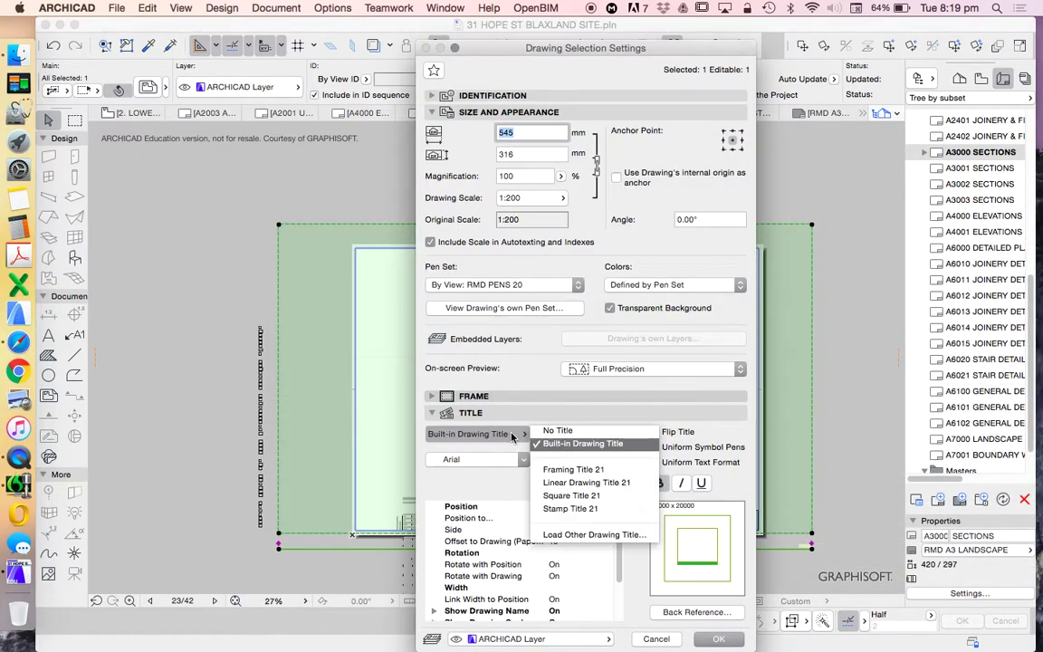
left_click(534, 388)
key("Return")
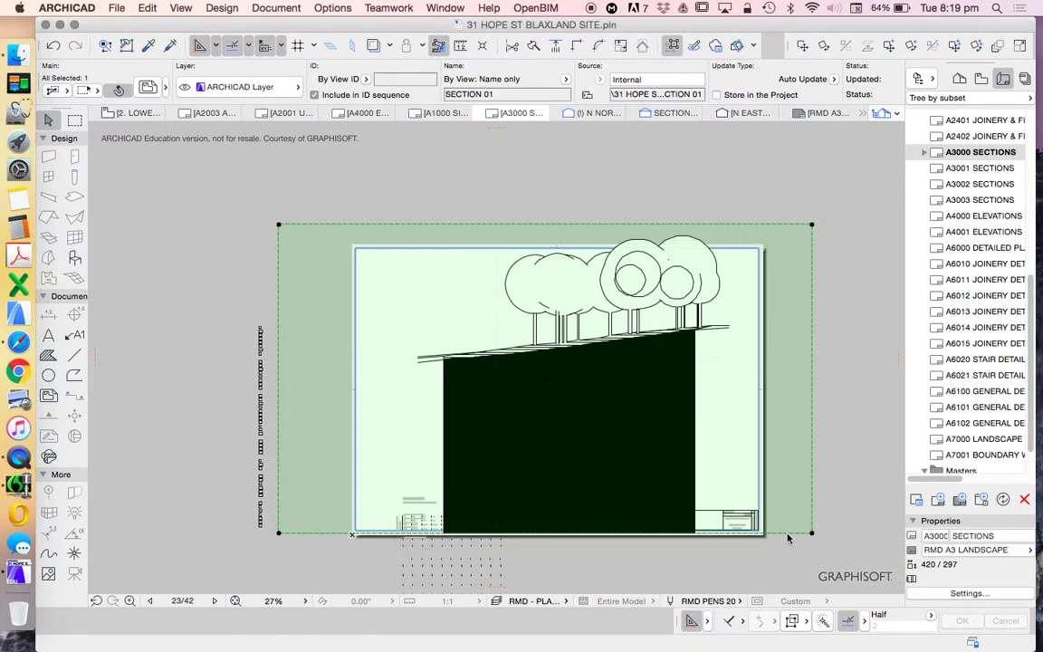
- Crop the section frame's bottom edge up to just below the ground line, and move the drawing down to mid-sheet
left_click(801, 535)
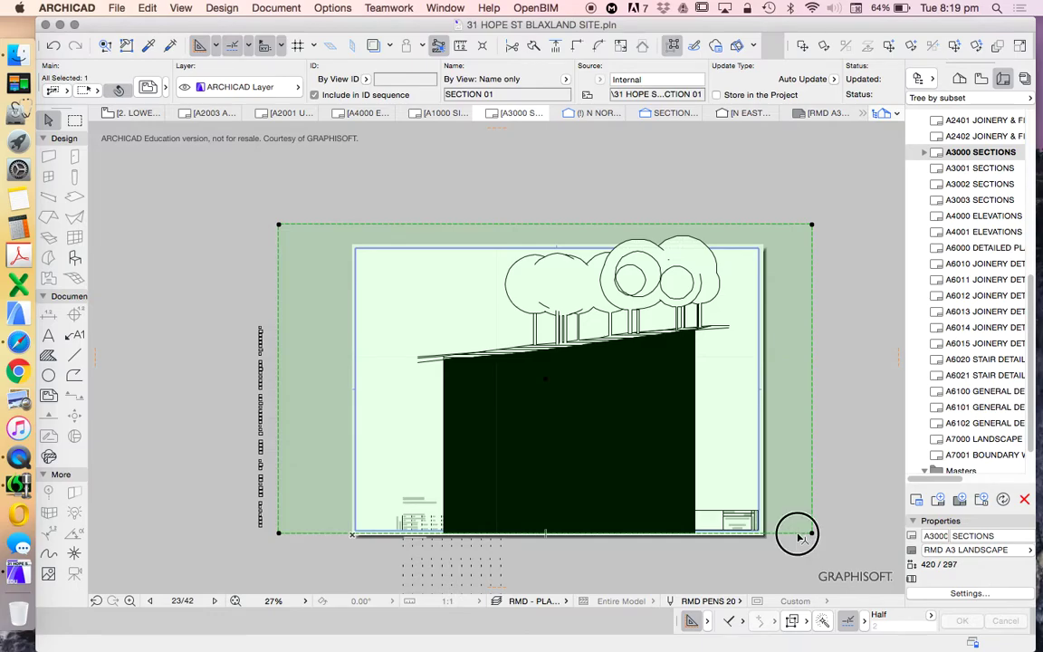
left_click(779, 363)
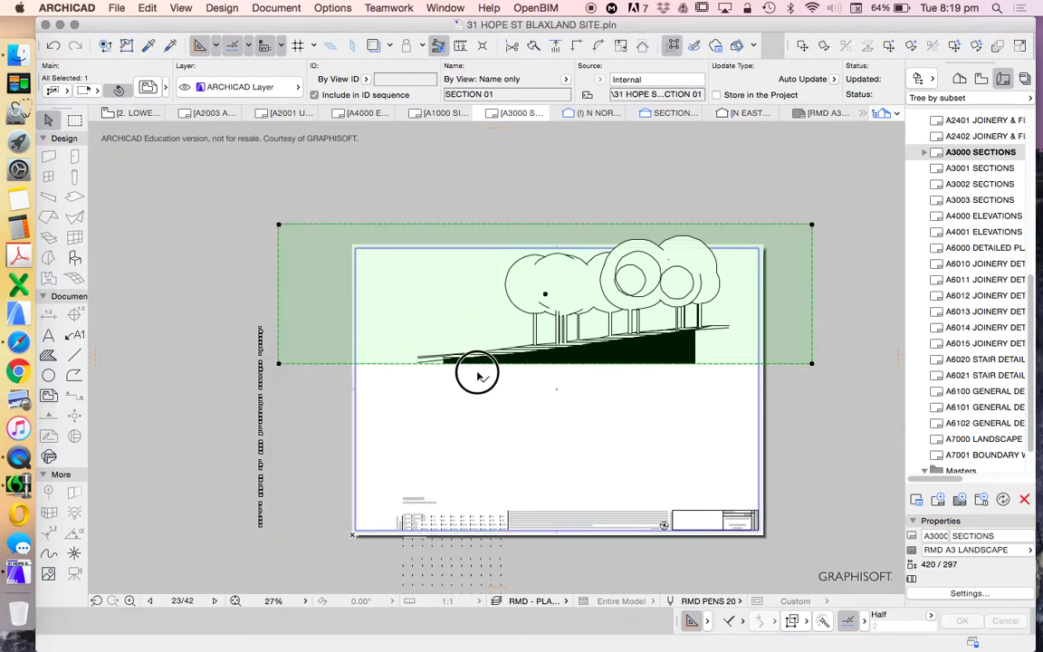
left_click(803, 46)
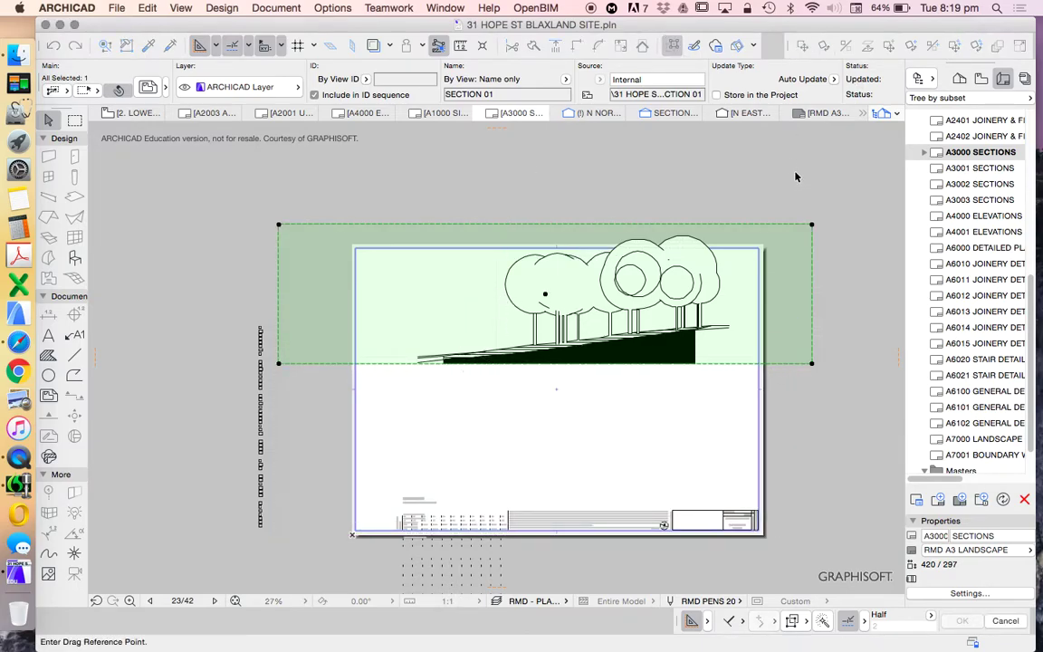
left_click(798, 175)
left_click(798, 261)
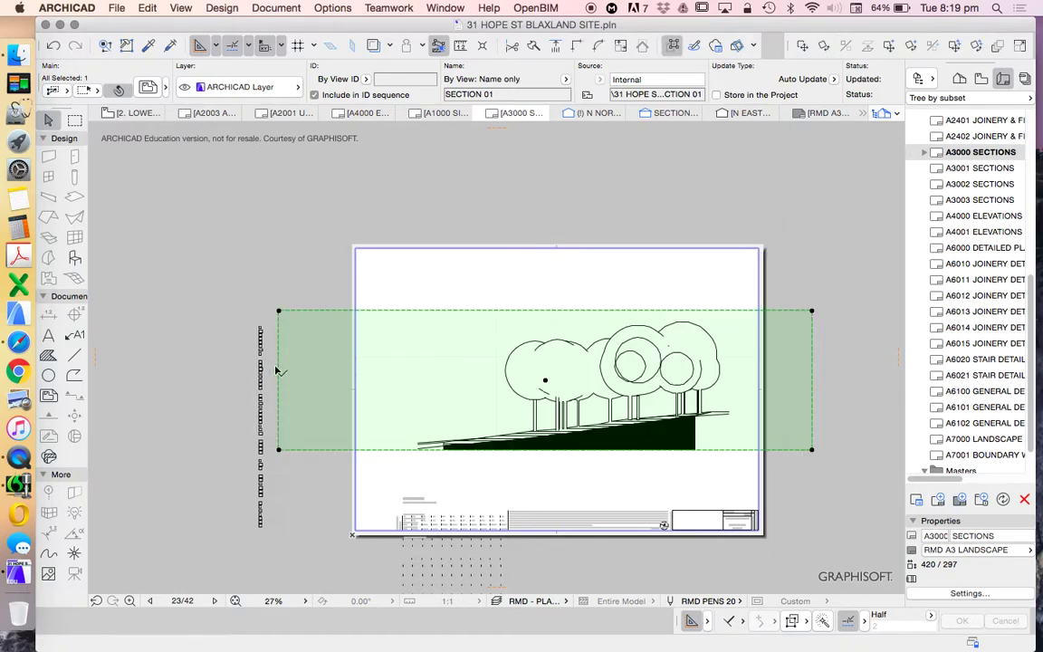
- Crop the section frame's left and right edges to just inside the sheet border
left_click(270, 333)
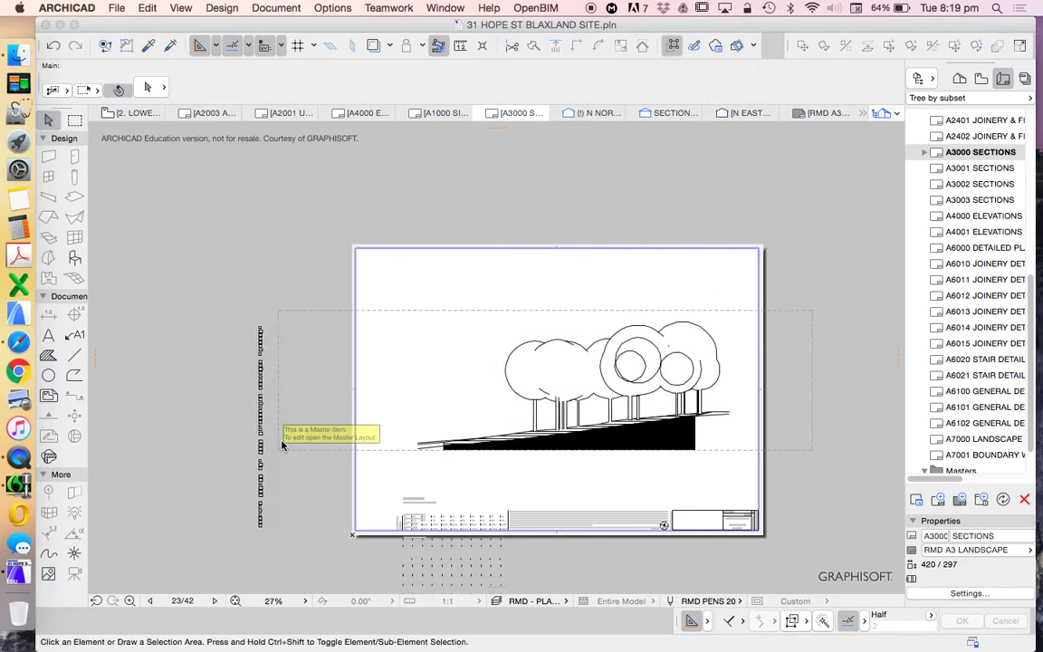
left_click(278, 313)
left_click(279, 380)
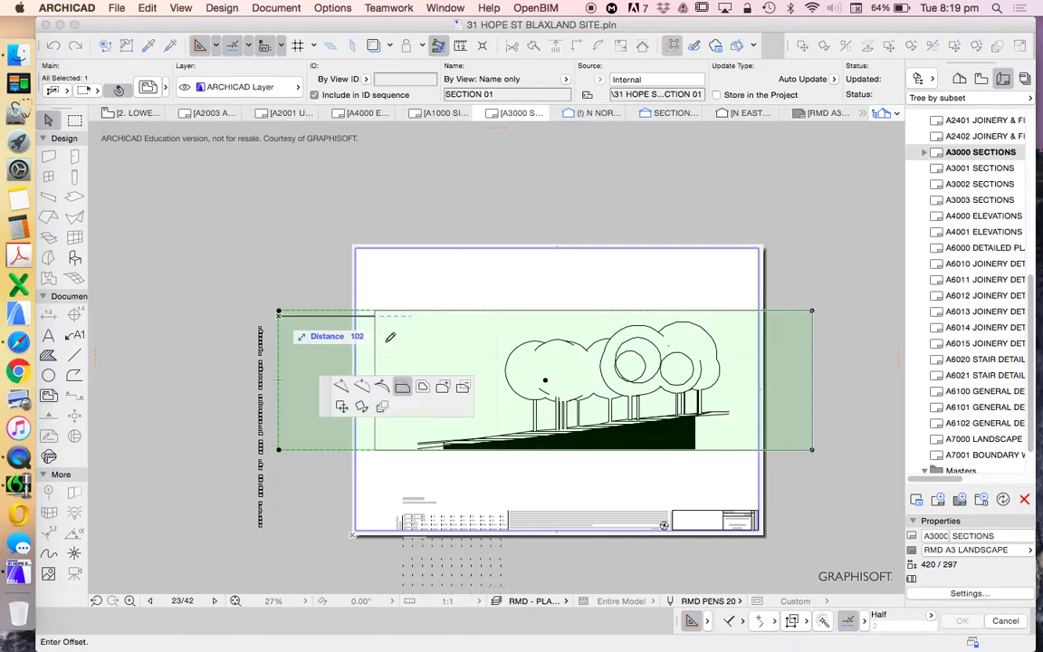
left_click(373, 329)
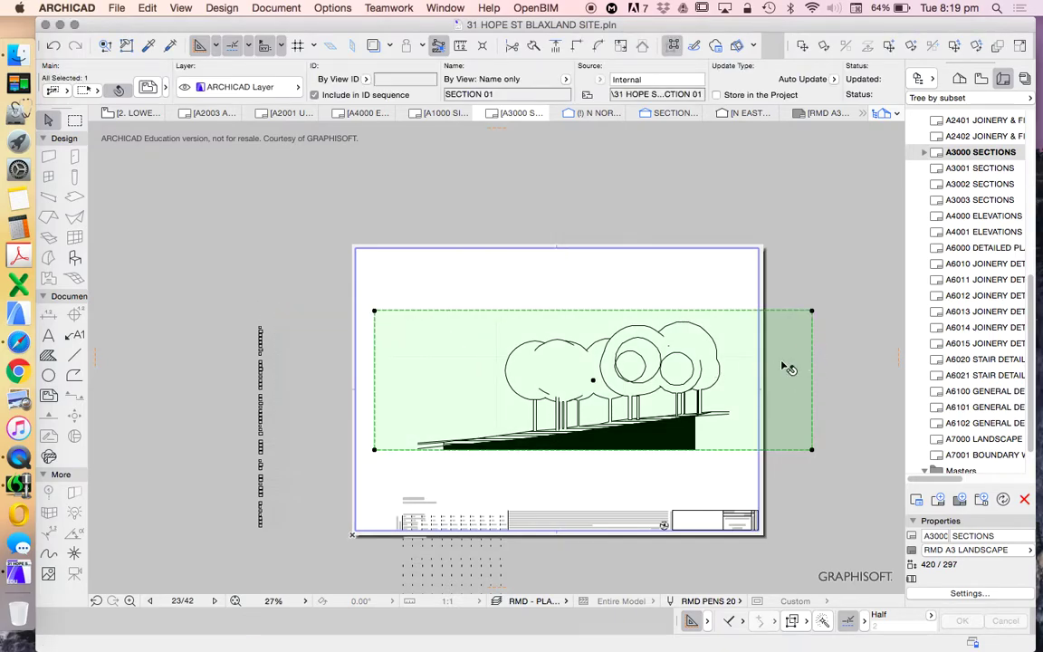
left_click(811, 362)
left_click(751, 351)
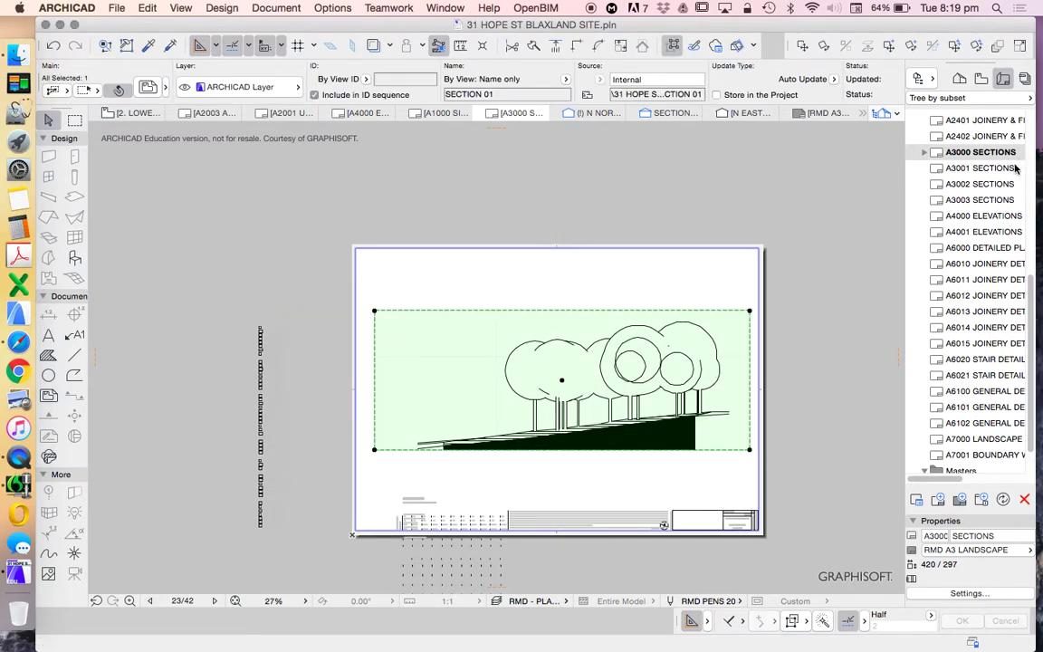
- Show the A1000 SITE / LOCATION PLAN layout as a trace reference beneath the section and deselect the drawing
scroll(1023, 271, "up", 10)
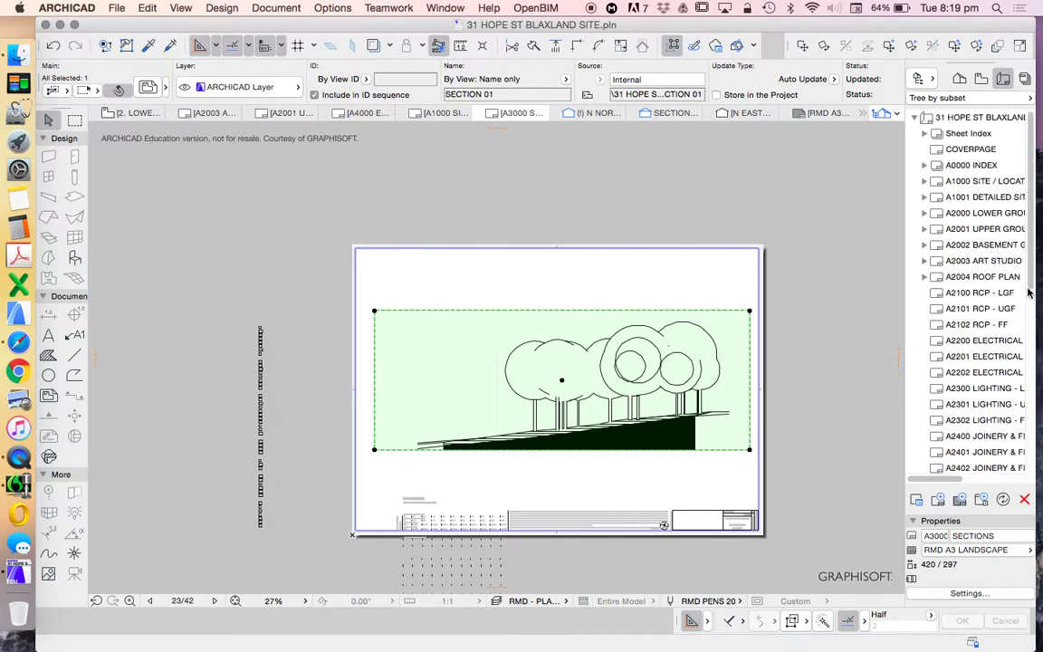
right_click(974, 183)
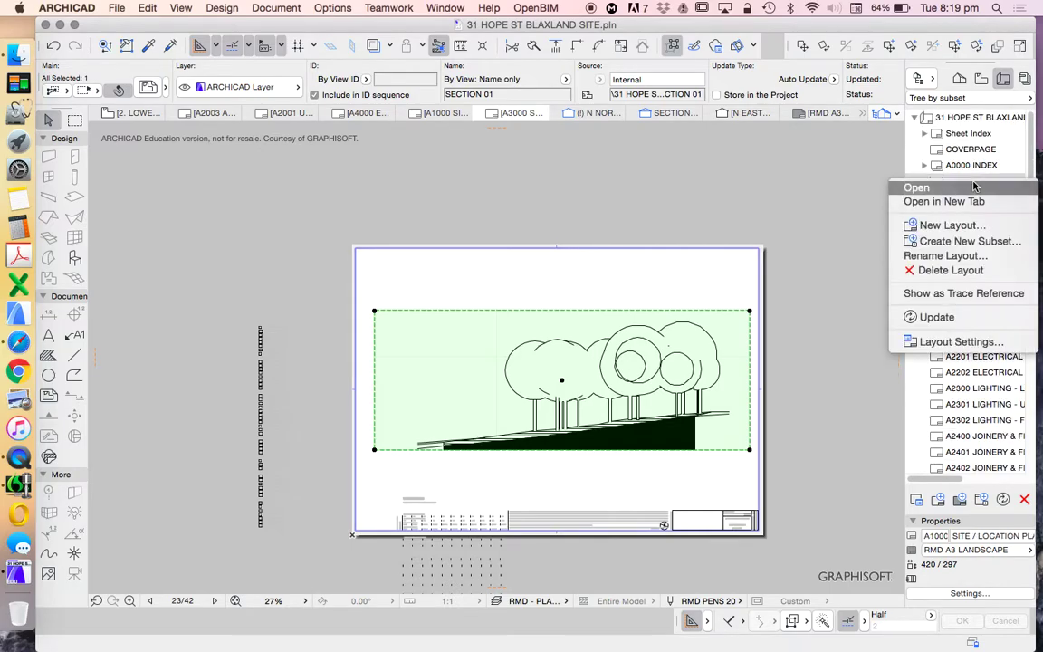
left_click(963, 294)
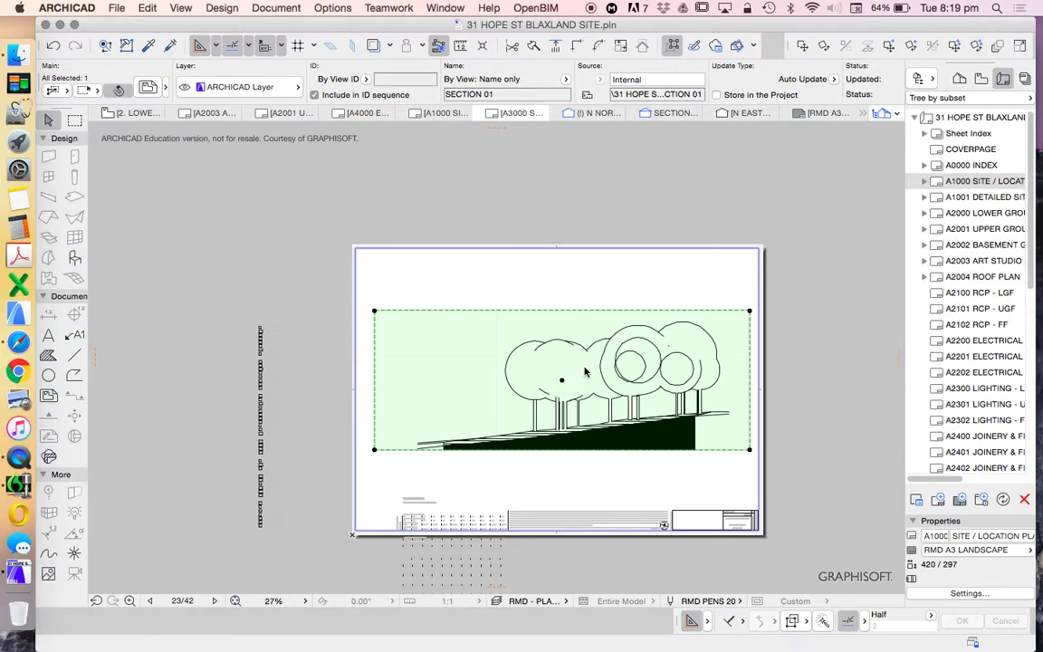
left_click(421, 311)
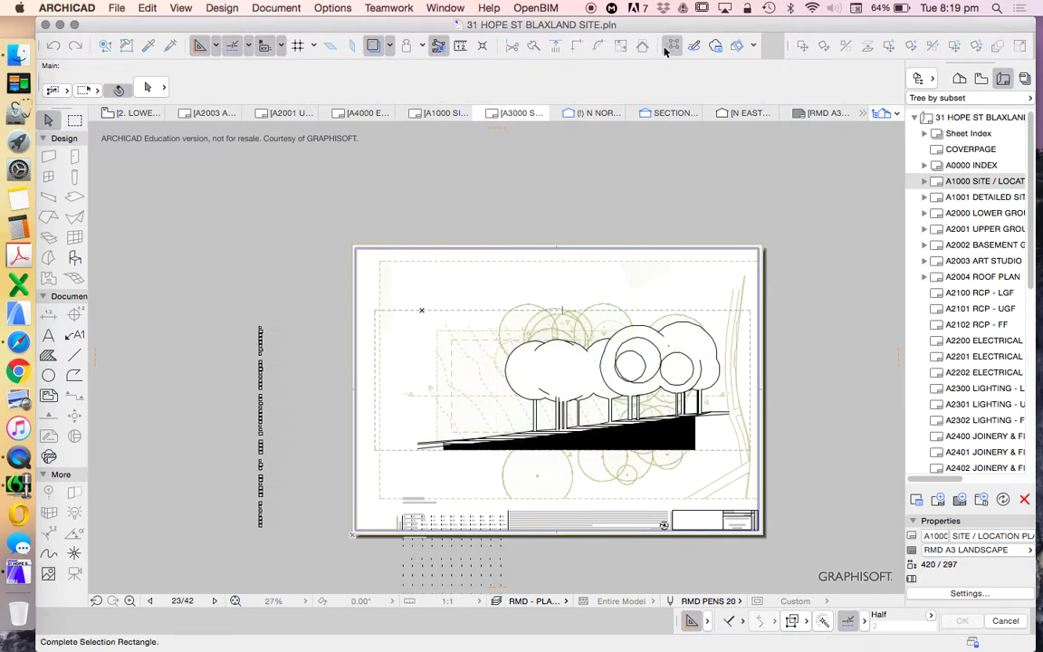
left_click(419, 307)
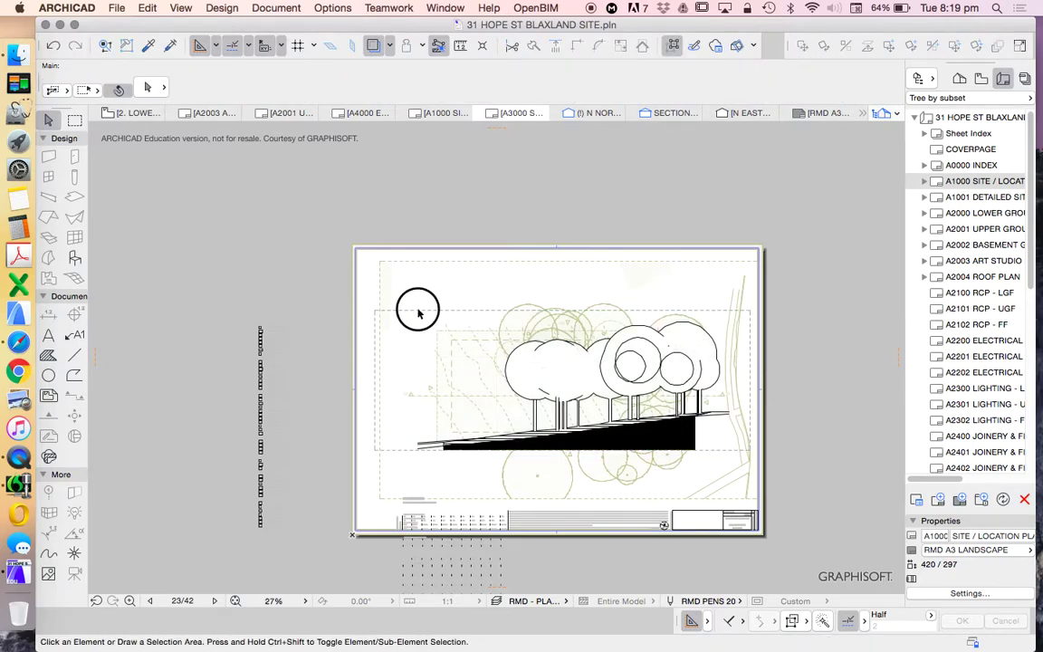
- Move the section drawing horizontally so the left end of its ground fill lines up with the traced site boundary
left_click(804, 46)
scroll(660, 344, "up", 10)
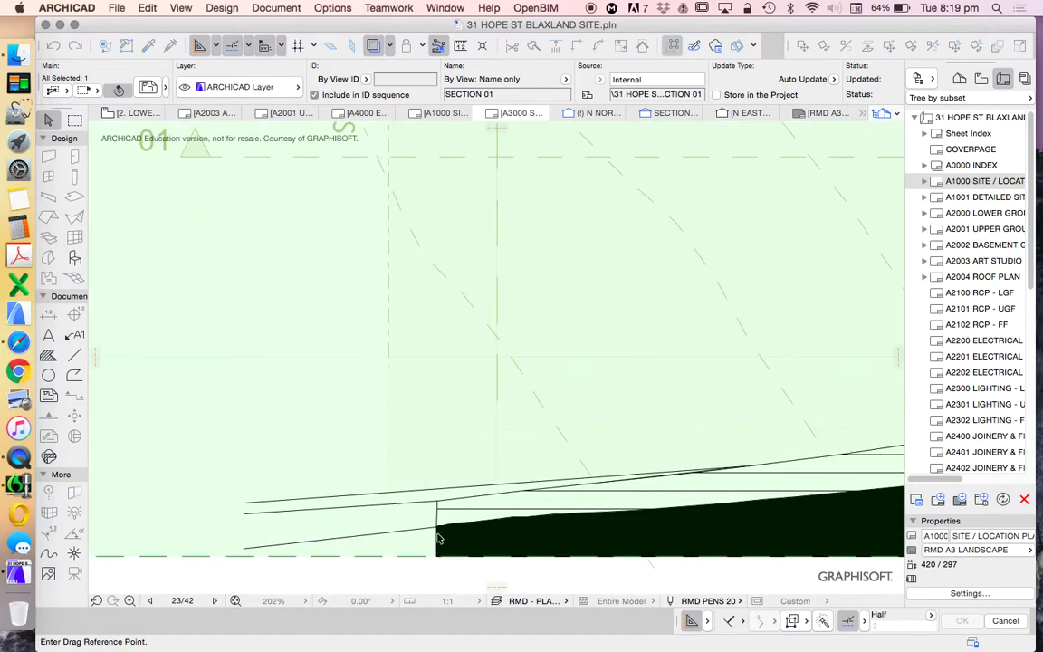
left_click(438, 526)
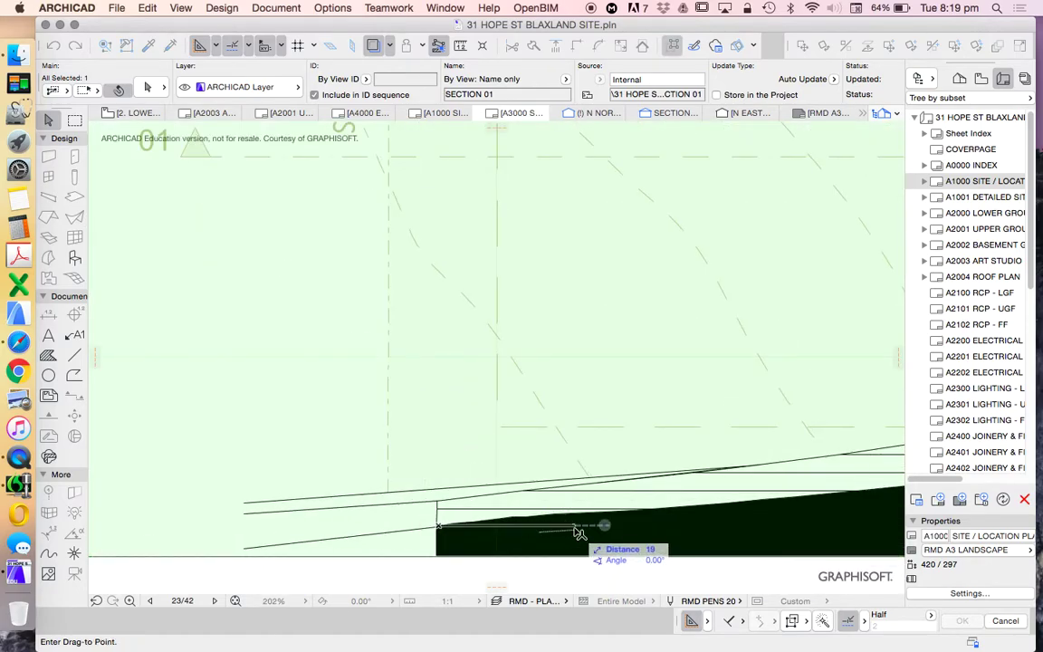
scroll(574, 527, "down", 5)
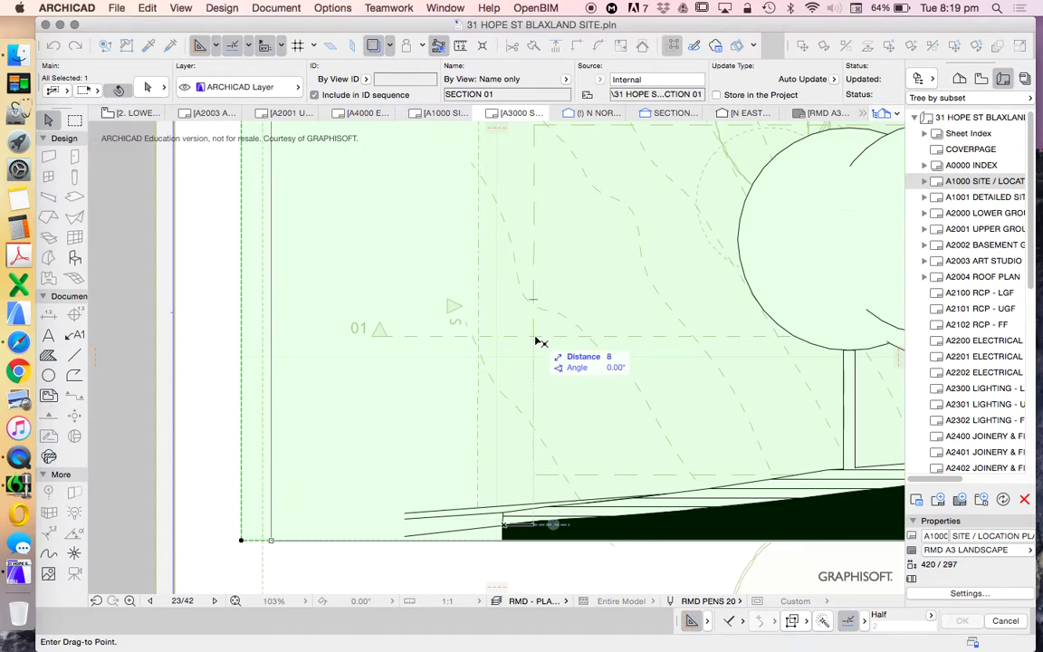
scroll(507, 347, "down", 4)
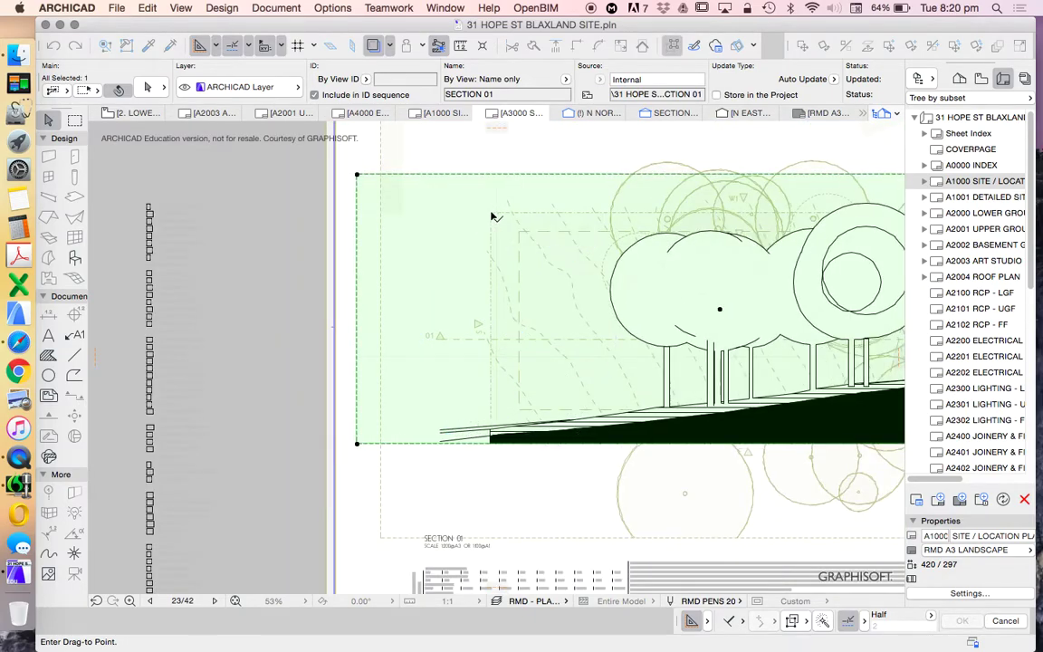
scroll(398, 233, "down", 3)
left_click(748, 326)
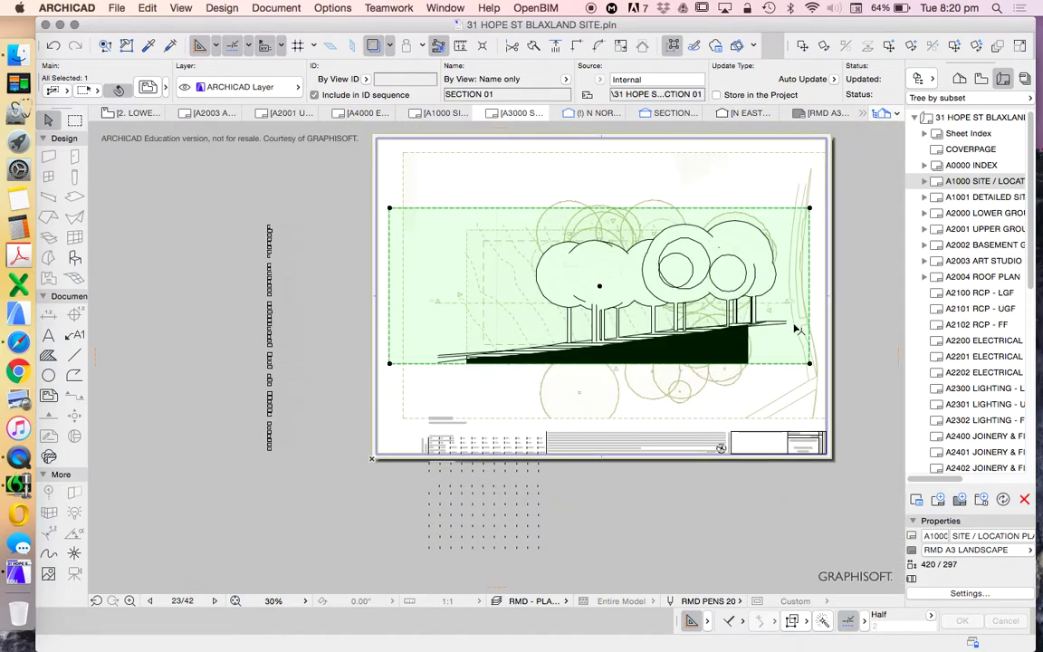
key("Escape")
- Crop the section frame's left edge in to the traced plan's frame edge, and turn off the trace reference
left_click(391, 246)
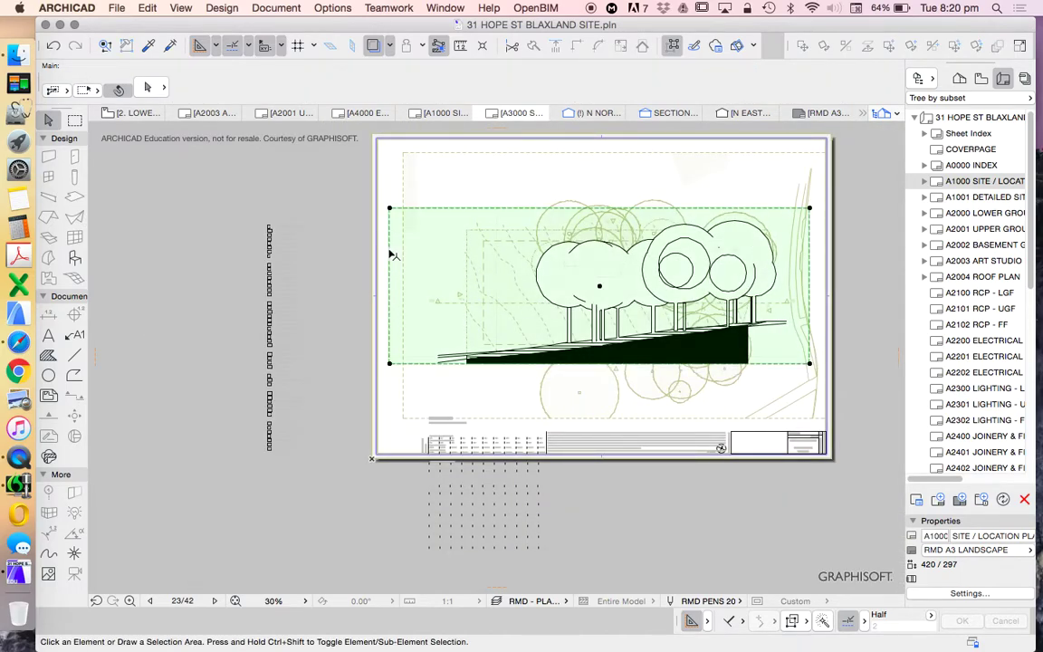
left_click(390, 246)
left_click(403, 245)
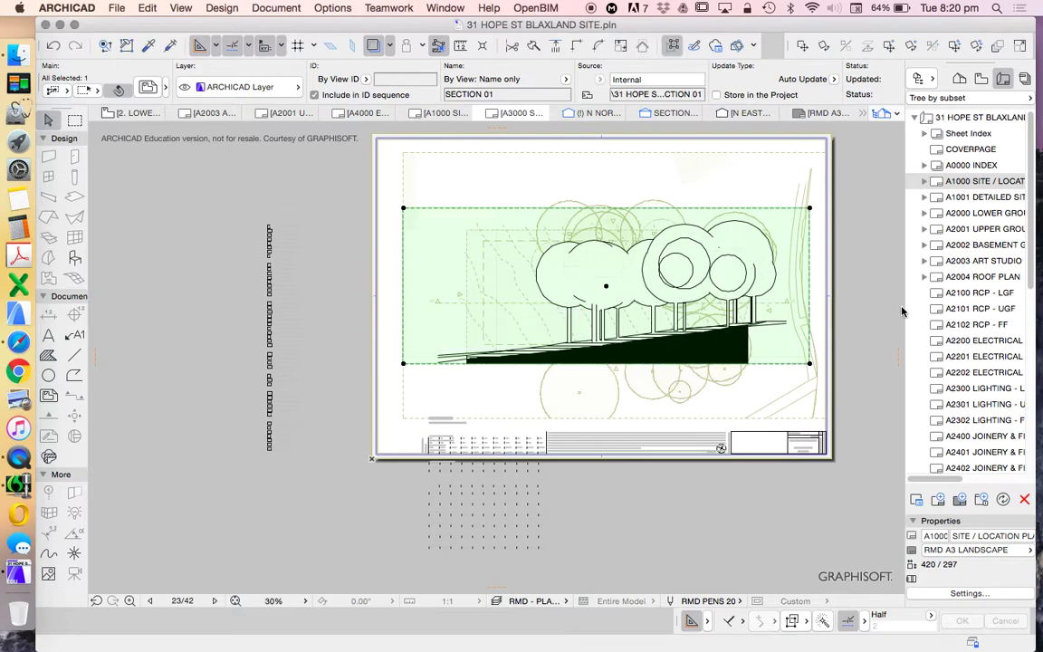
key("Escape")
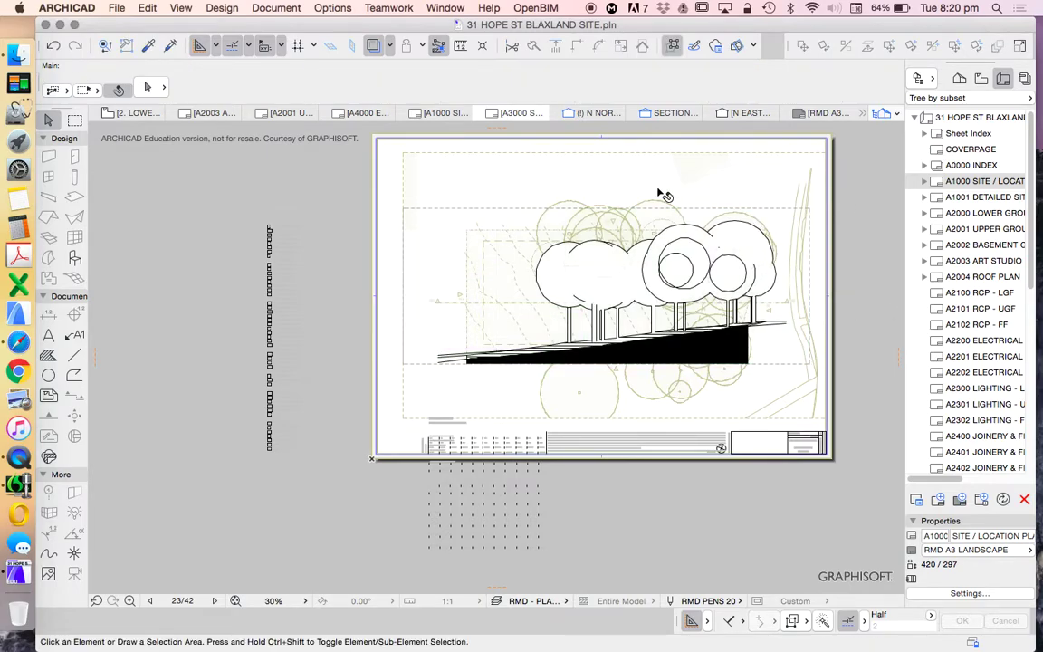
left_click(372, 45)
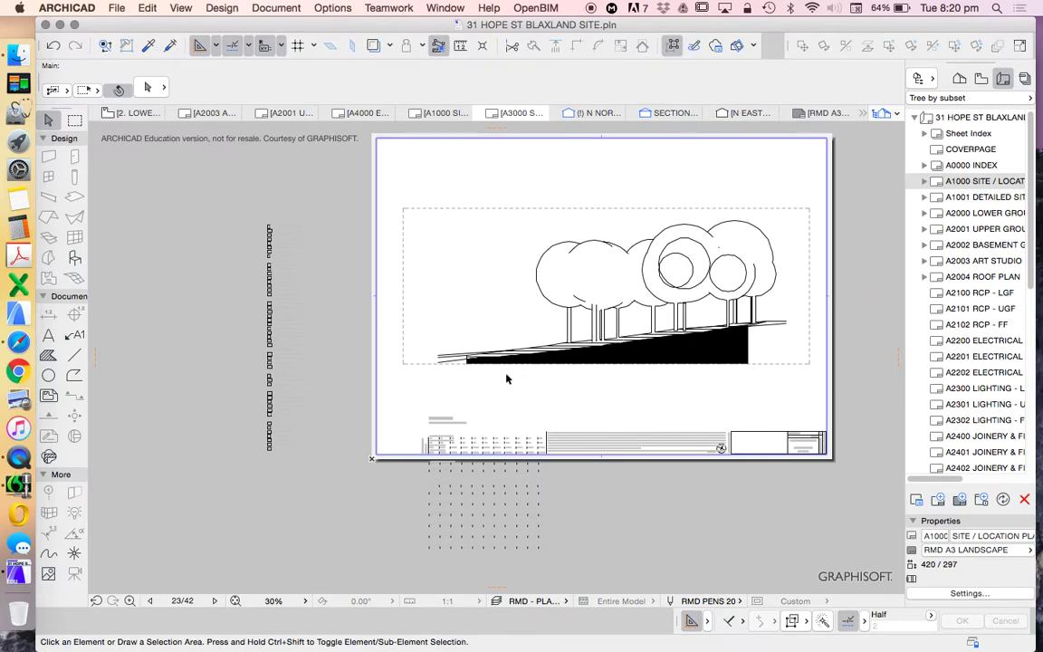
- Reposition the section frame's lower corner nodes, the left slightly down and the right up about 35 mm, so its bottom edge follows the ground slope
scroll(506, 379, "up", 3)
left_click(359, 360)
left_click(359, 360)
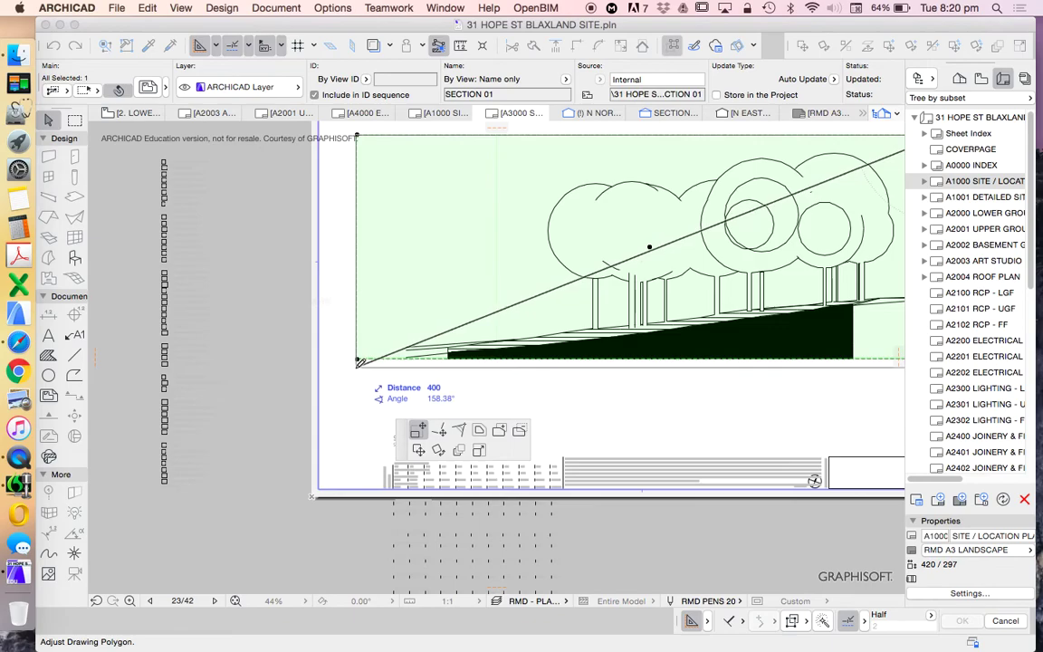
left_click(357, 361)
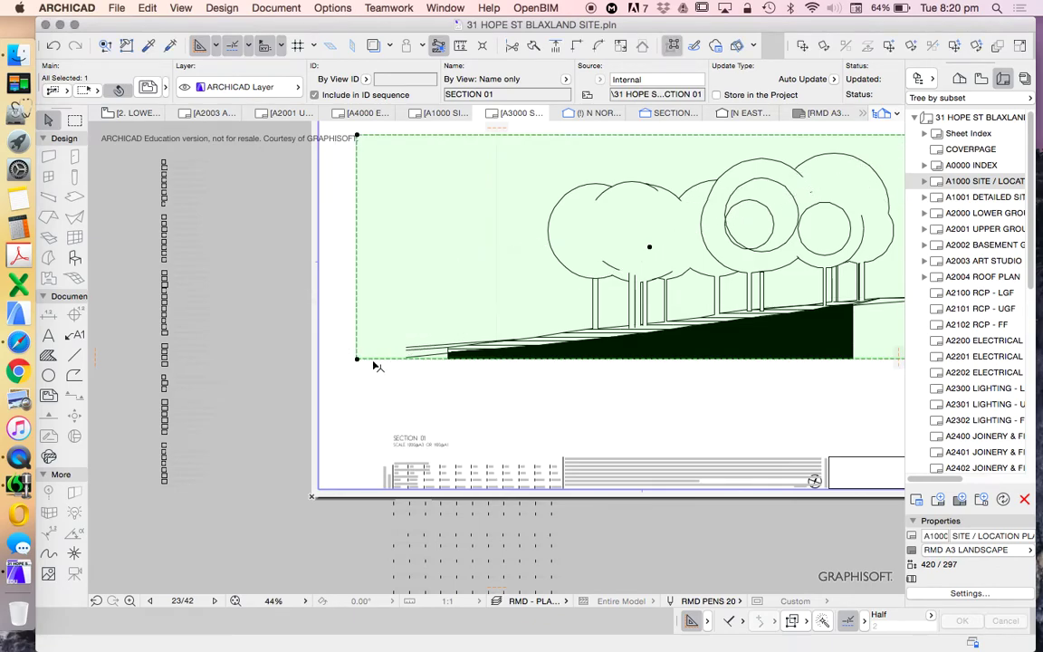
left_click(359, 360)
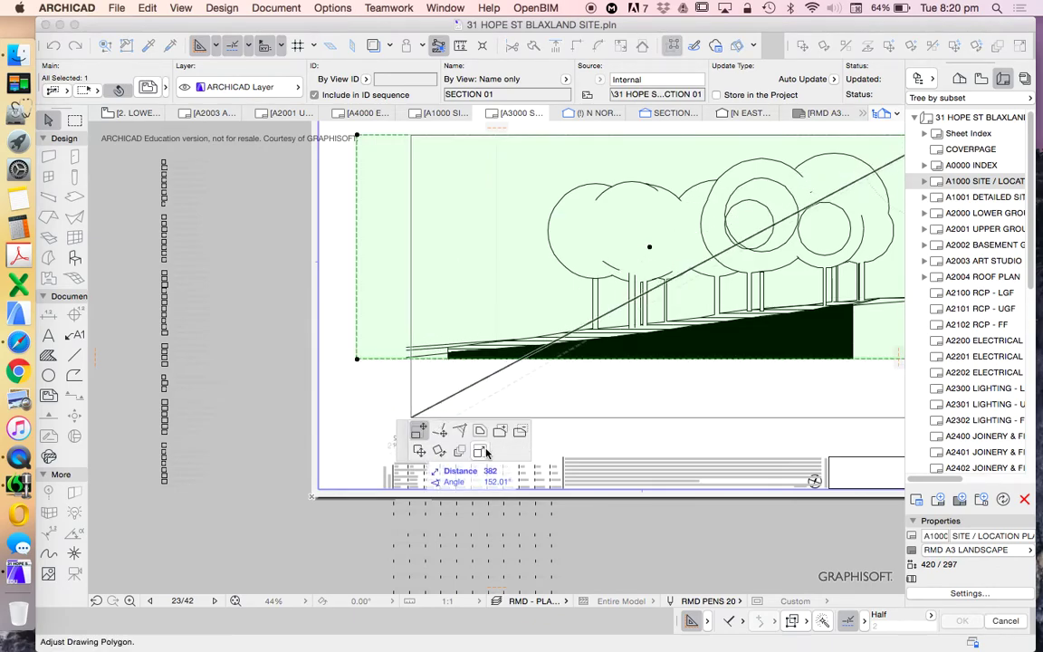
left_click(439, 432)
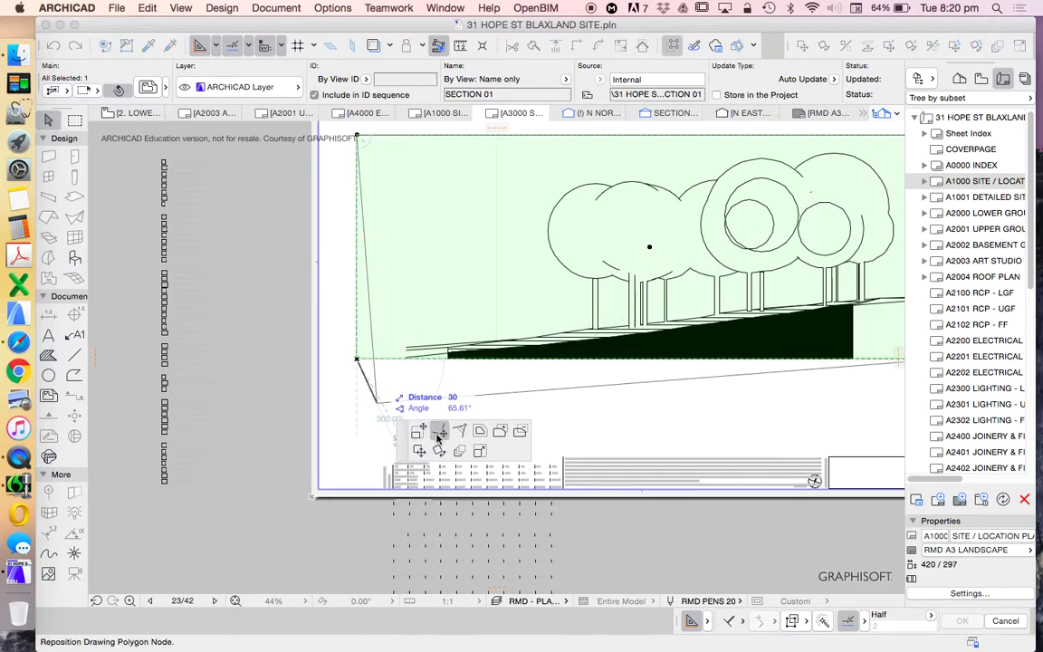
left_click(358, 374)
scroll(634, 362, "down", 1)
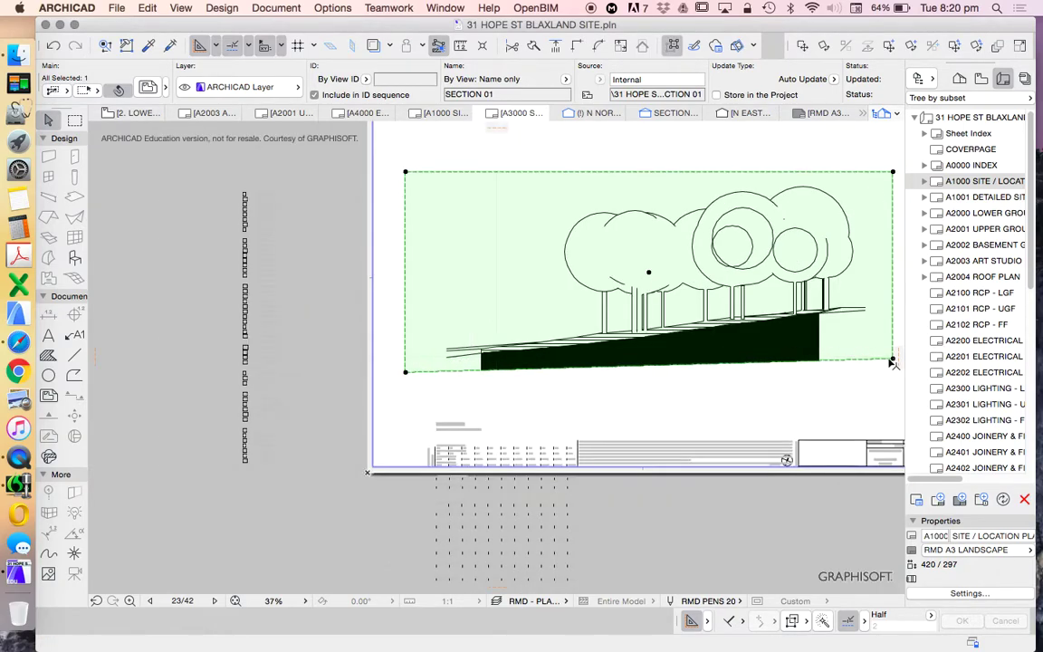
left_click(893, 359)
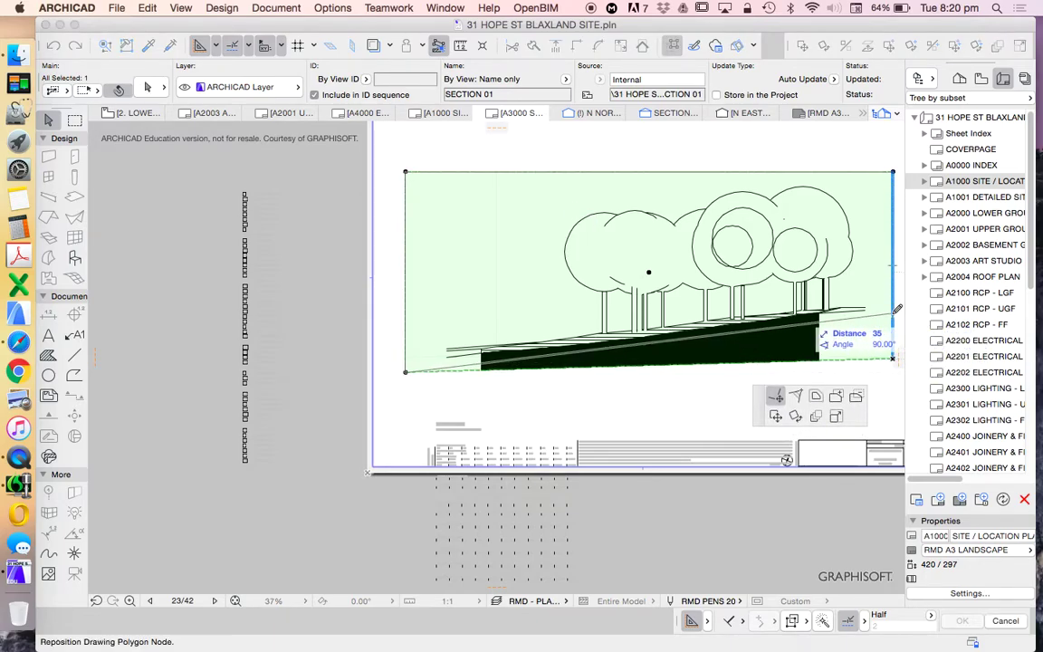
left_click(892, 312)
key("Escape")
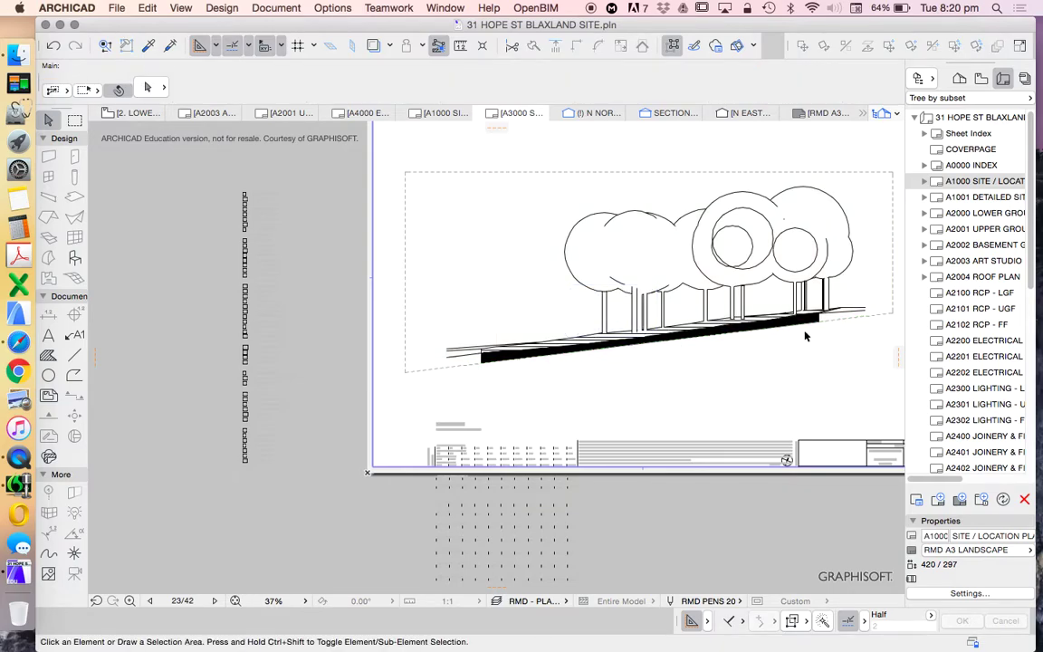
- Examine the cropped section's ground strip on the sheet and select the SECTION 01 title text
scroll(805, 331, "up", 3)
scroll(819, 321, "up", 1)
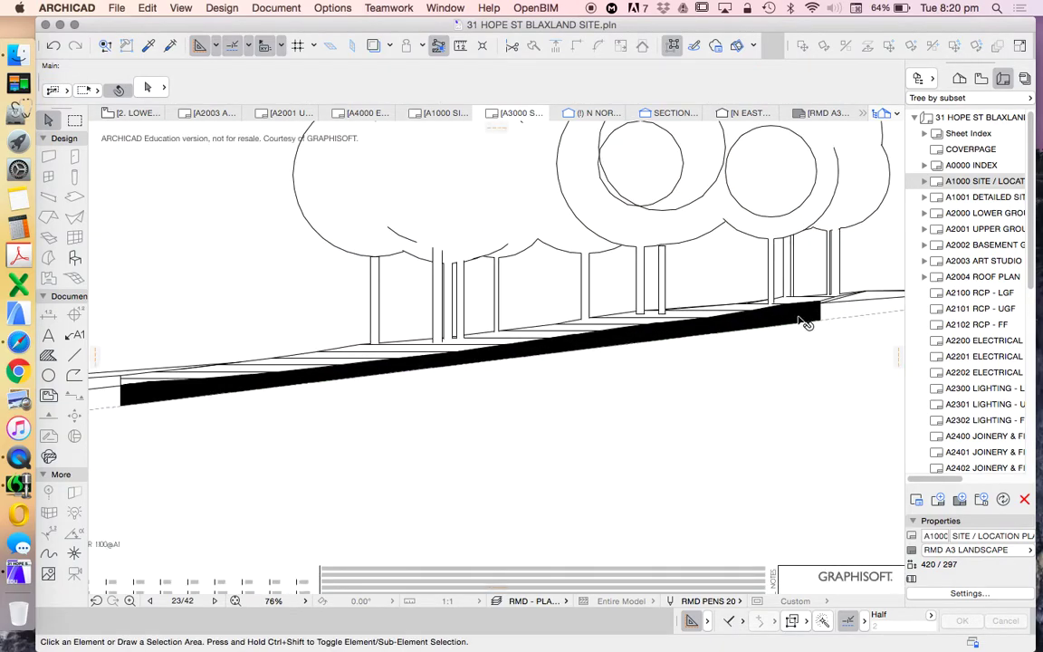
scroll(804, 323, "down", 3)
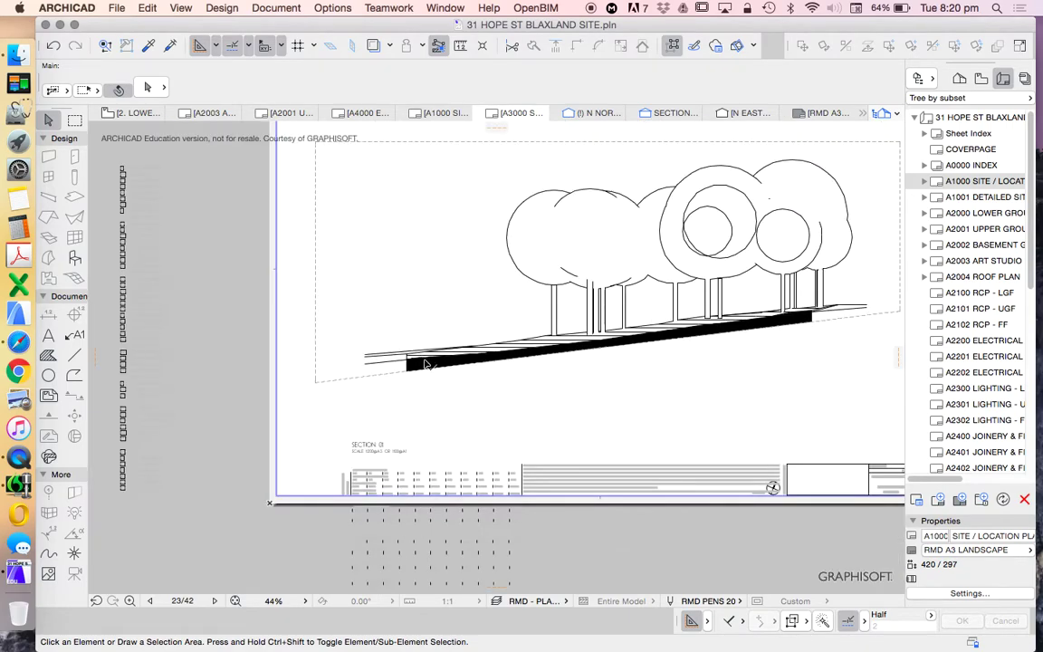
scroll(506, 383, "down", 3)
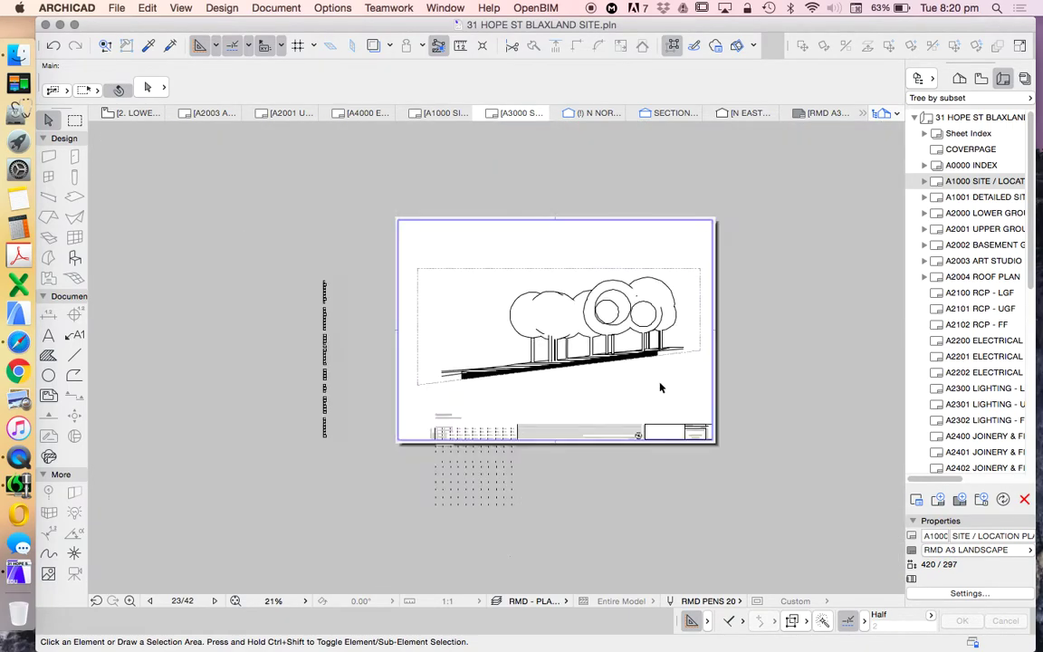
scroll(691, 349, "up", 3)
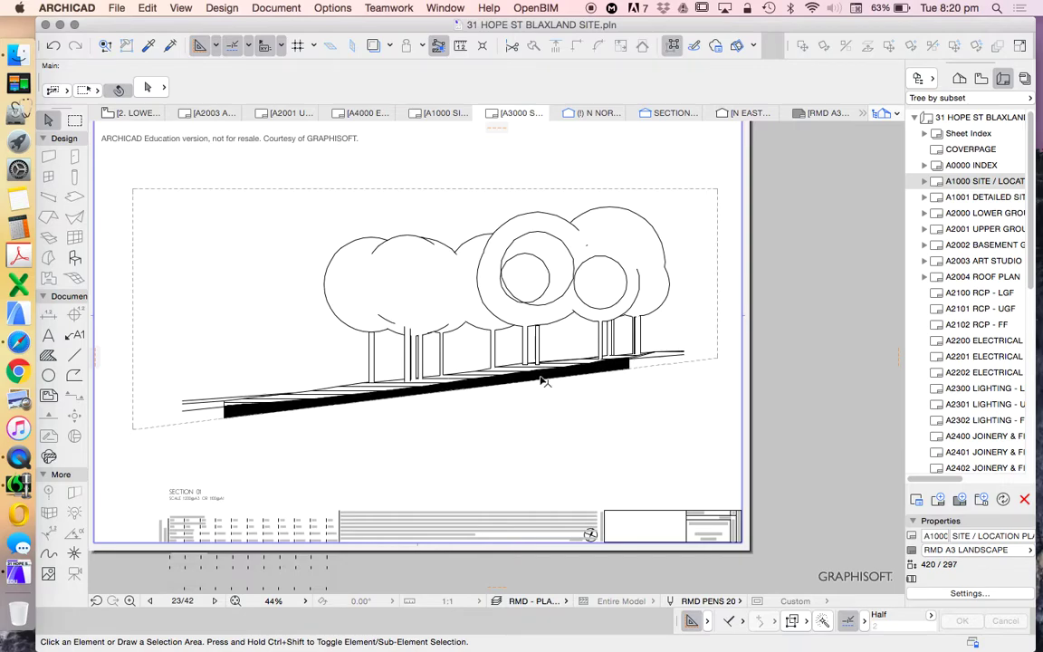
scroll(542, 380, "down", 2)
scroll(286, 473, "up", 3)
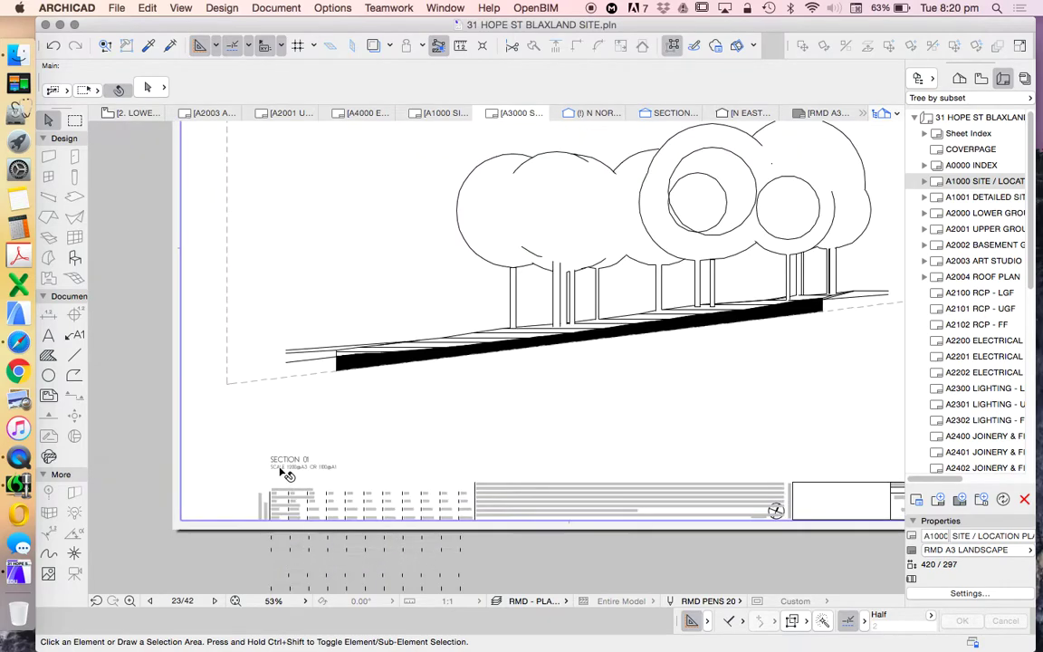
scroll(285, 474, "up", 3)
left_click(316, 466)
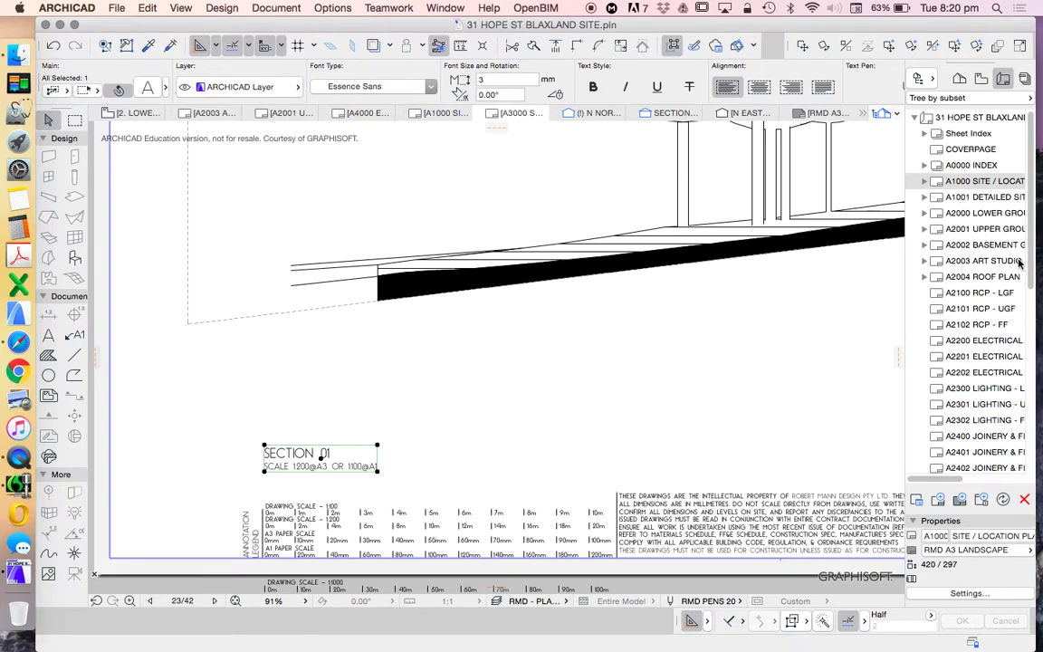
- Open the A1000 SITE / LOCATION PLAN layout and change its SECTION 01 title line to SITE PLAN
double_click(980, 182)
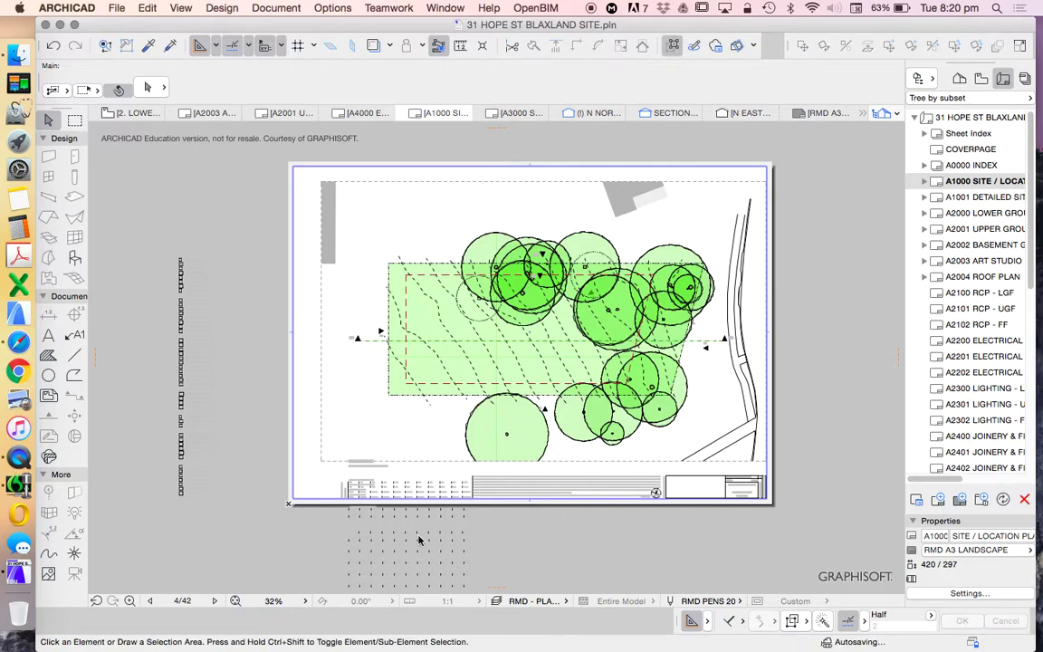
scroll(421, 538, "up", 10)
scroll(451, 383, "down", 8)
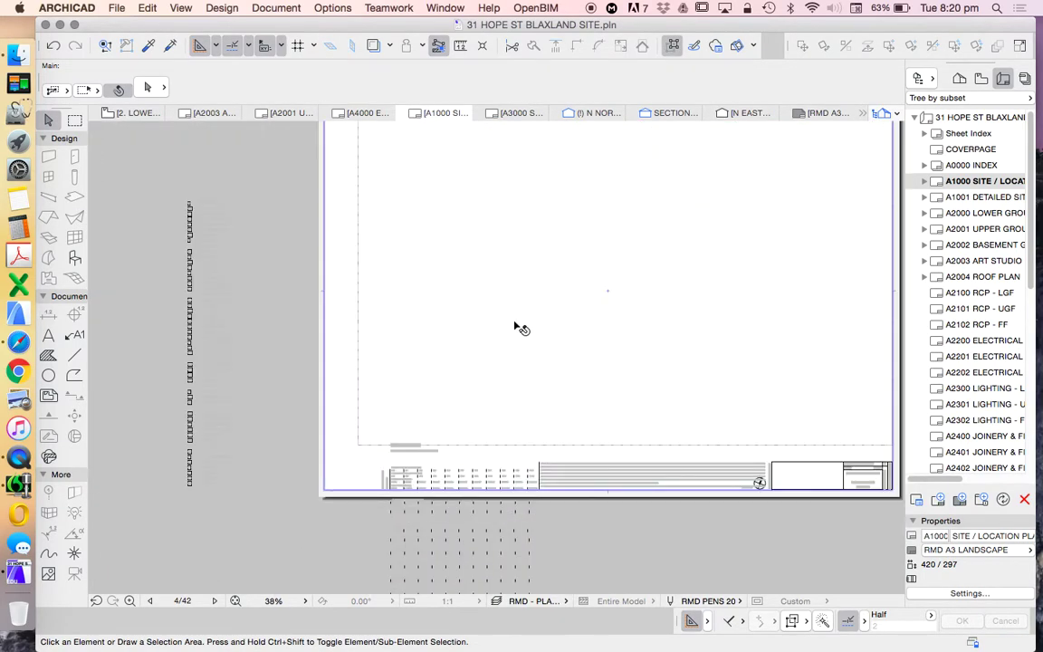
scroll(422, 447, "up", 4)
scroll(421, 447, "up", 8)
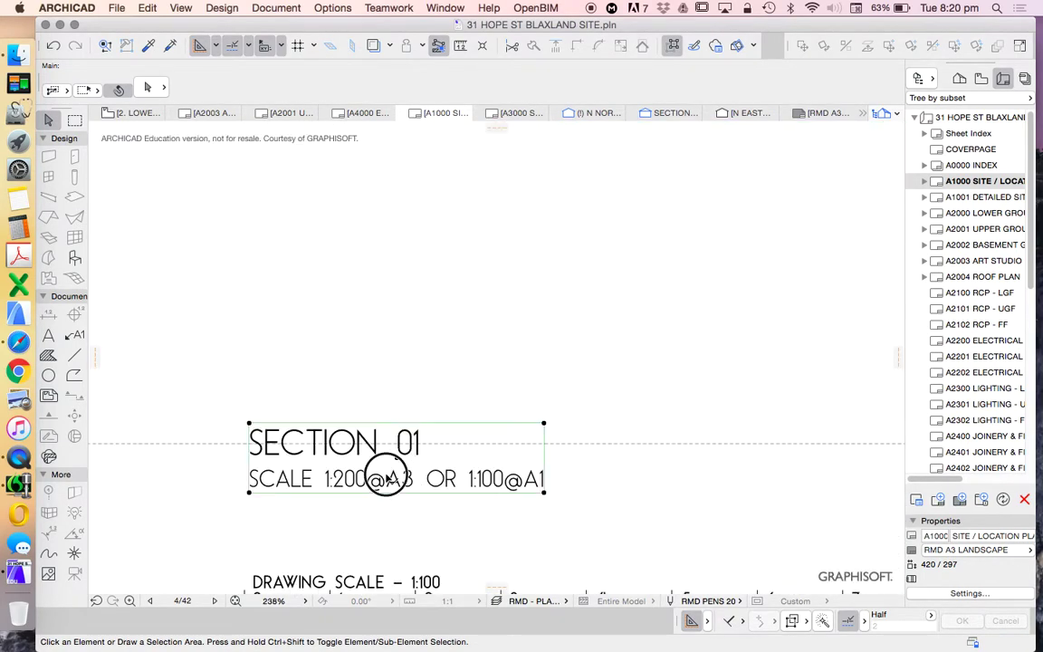
double_click(384, 478)
triple_click(429, 439)
type("SI")
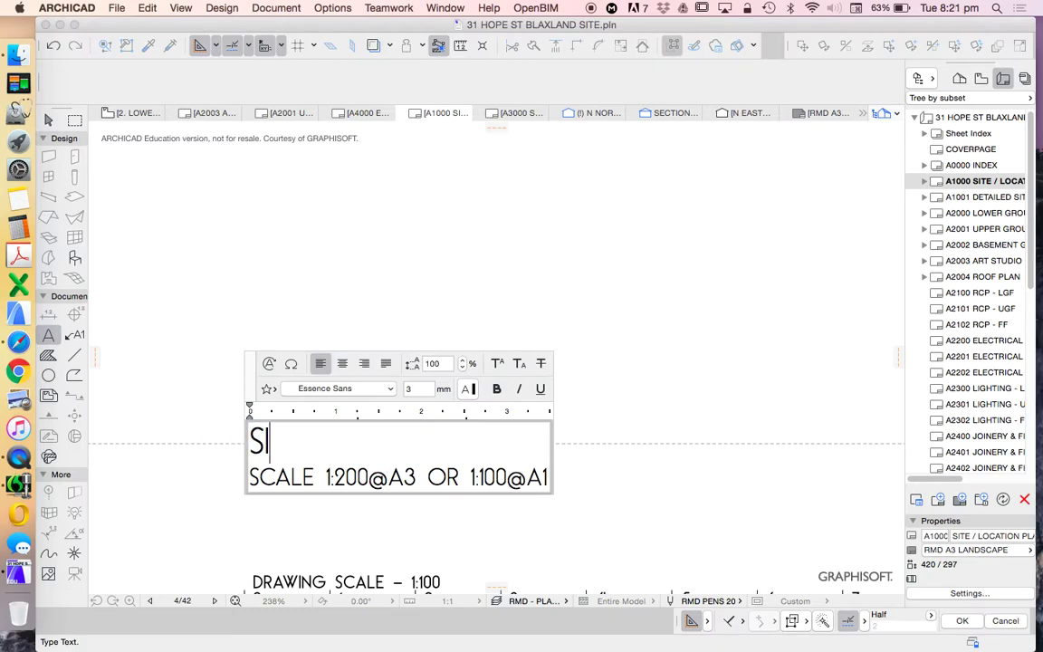
type("TE PLAN")
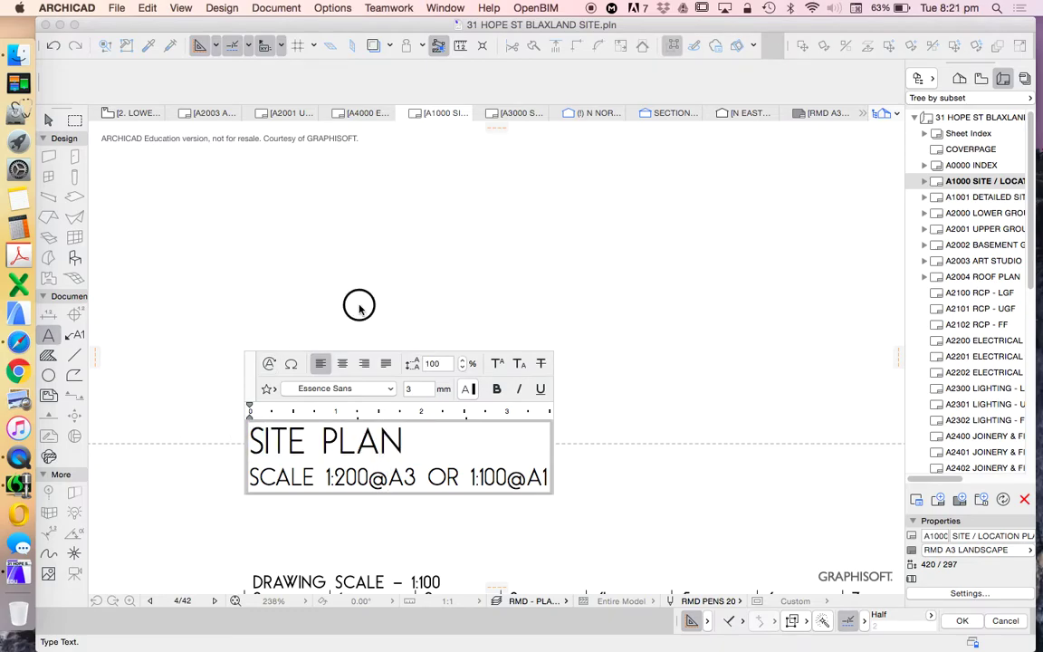
left_click(357, 303)
left_click(610, 489)
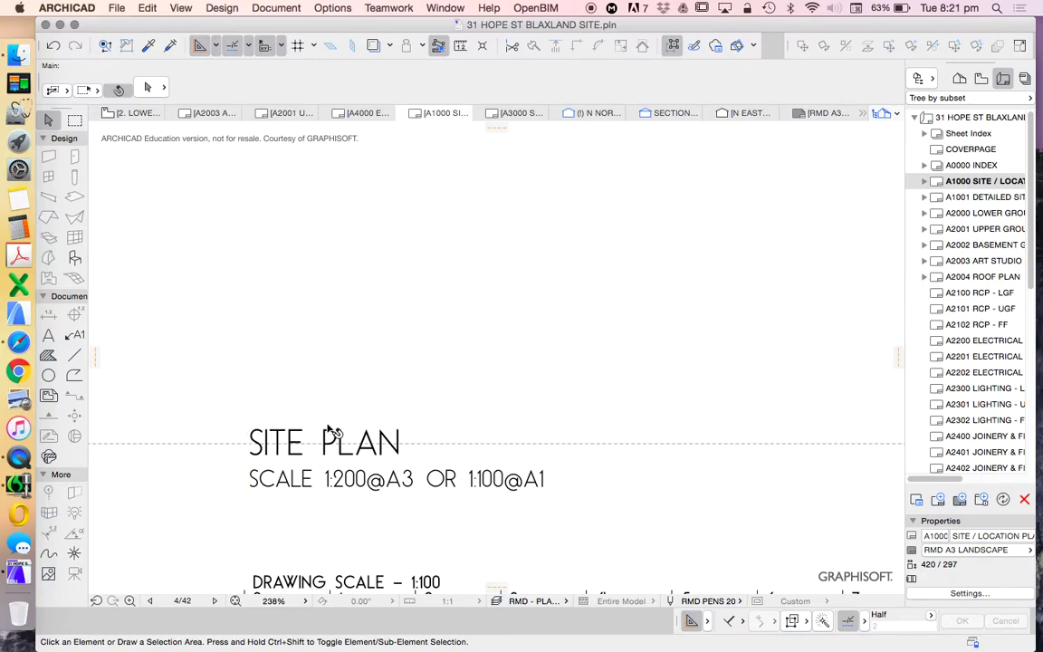
- Examine the A1000 sheet's title block and overall arrangement, and reopen the A3000 SECTIONS layout
scroll(330, 431, "down", 3)
scroll(353, 458, "down", 10)
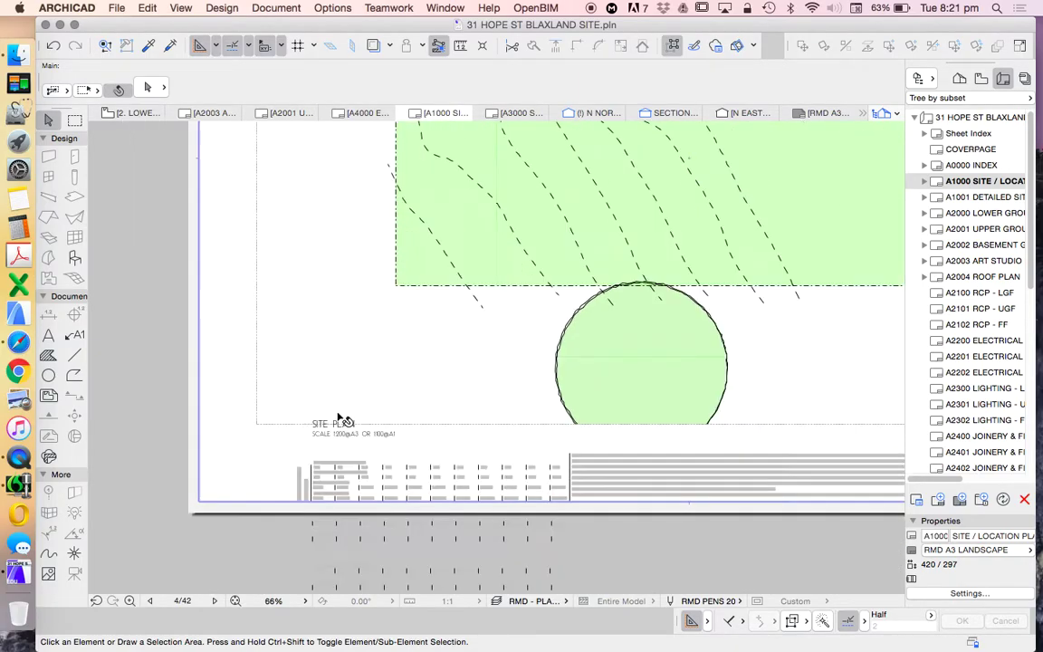
scroll(453, 429, "up", 10)
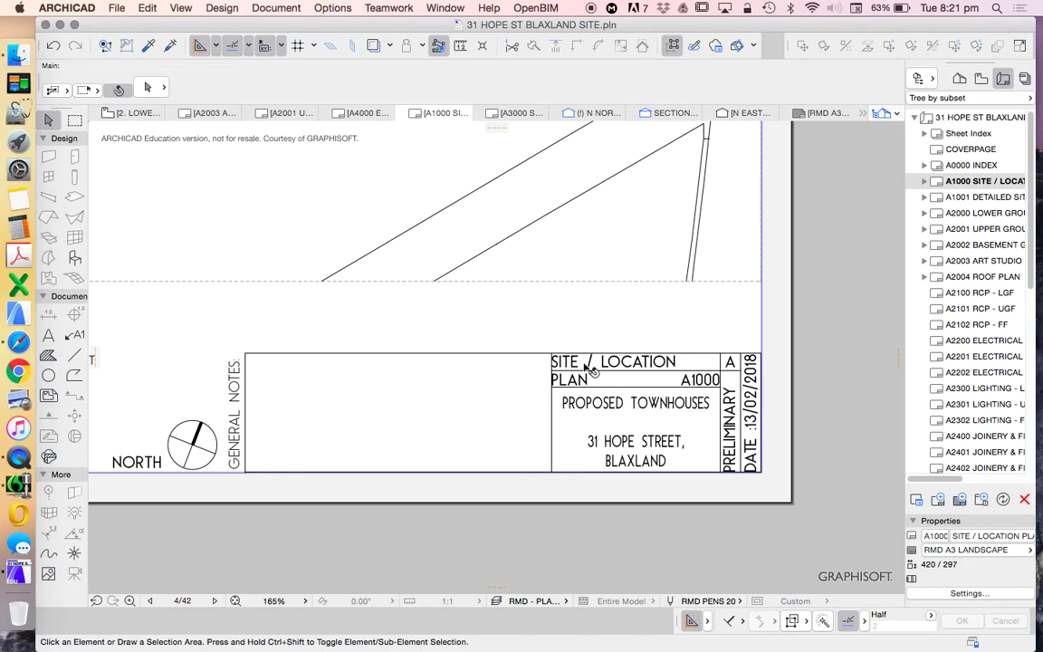
scroll(706, 430, "down", 9)
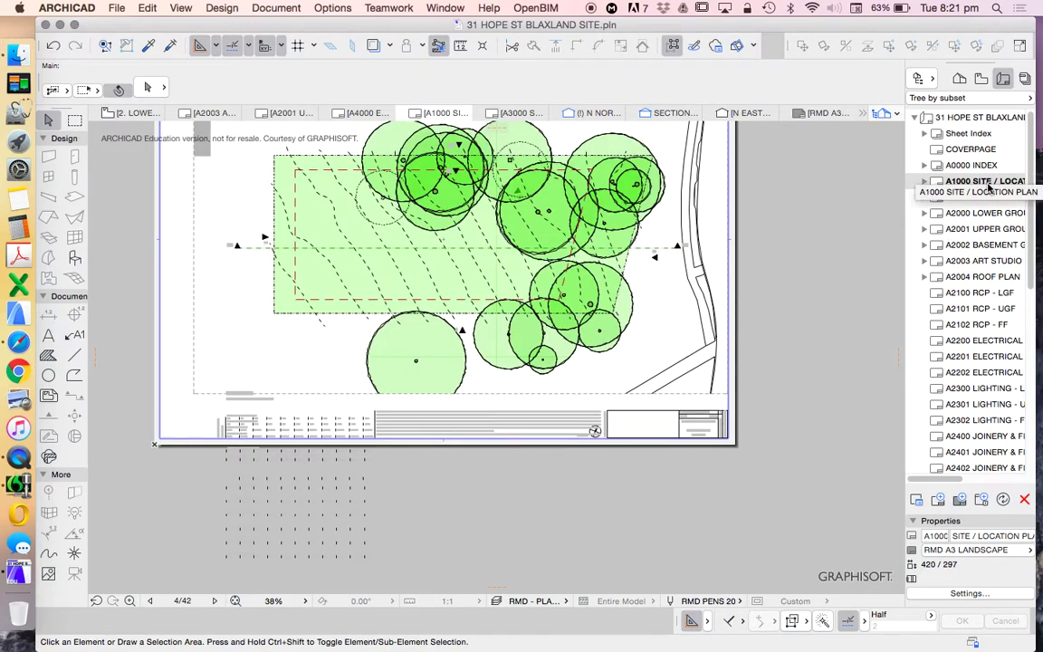
scroll(638, 434, "down", 4)
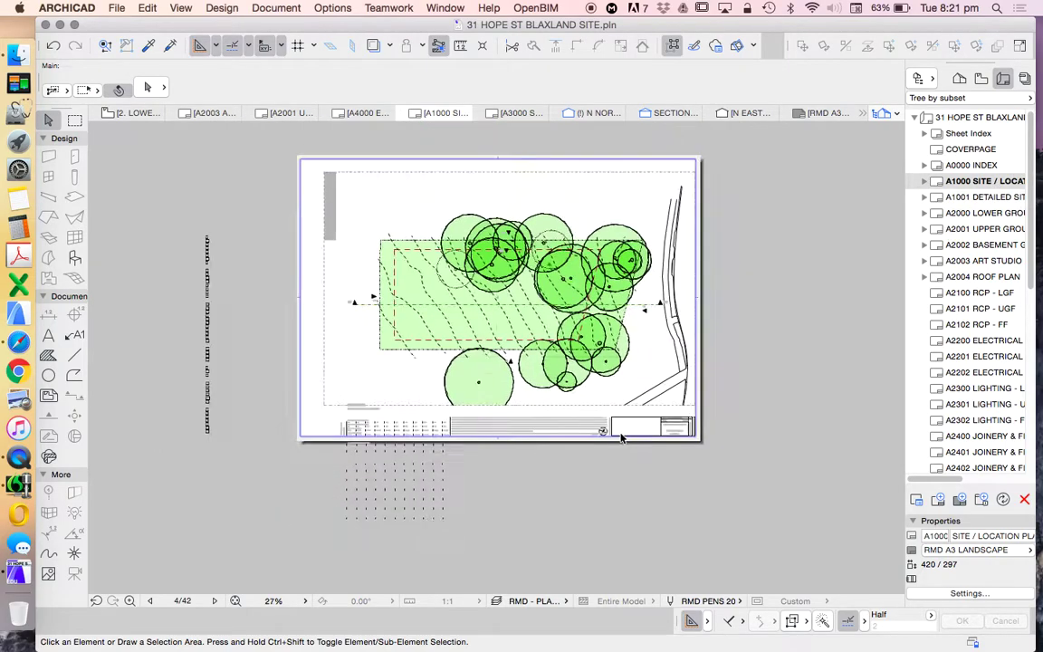
scroll(558, 223, "up", 2)
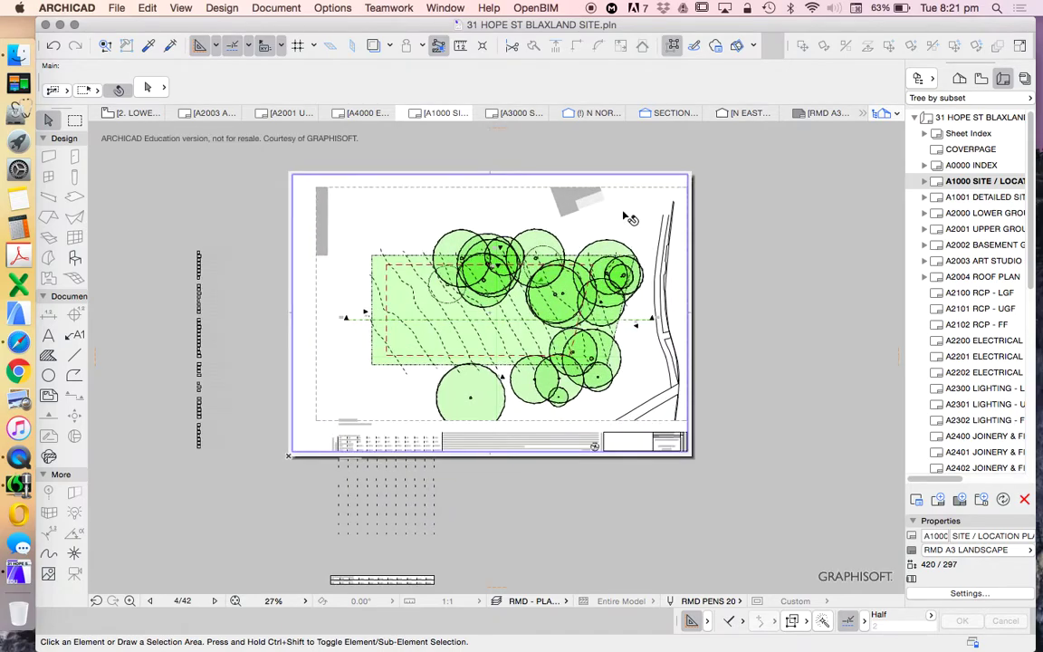
scroll(1005, 299, "down", 1)
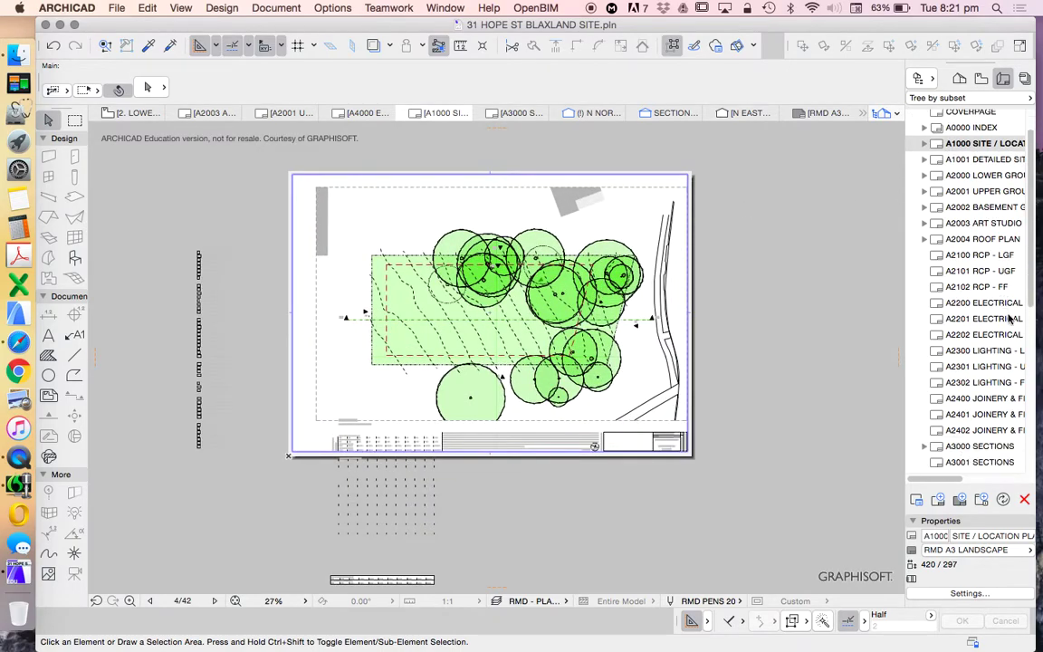
double_click(979, 447)
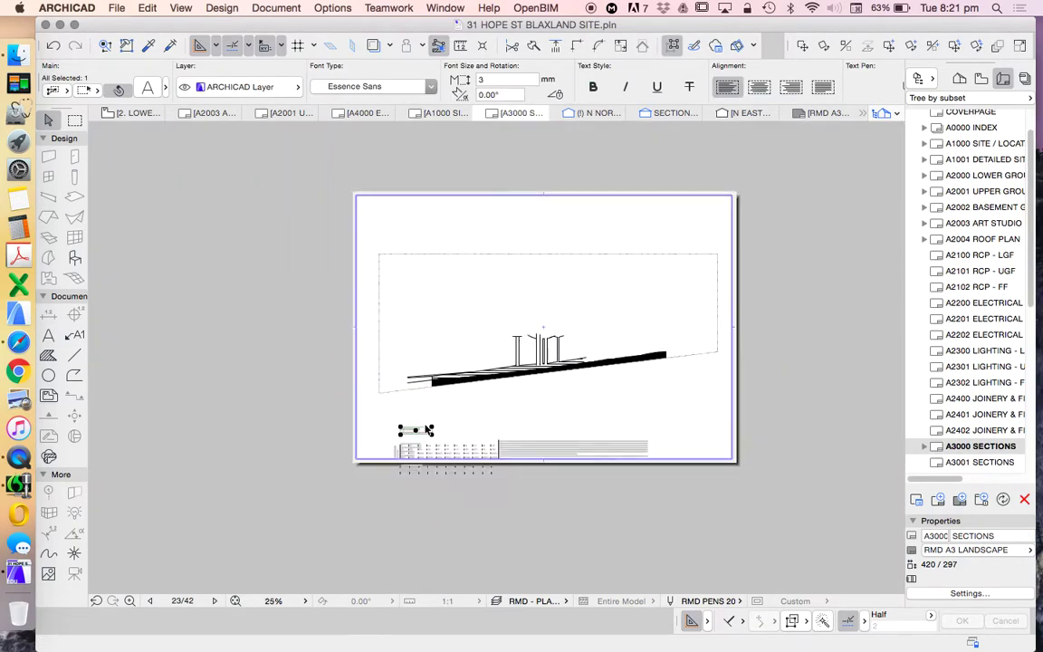
- Deselect the SECTION 01 title and examine the A3000 sheet's section drawing, title text, notes strip and title block
left_click(534, 420)
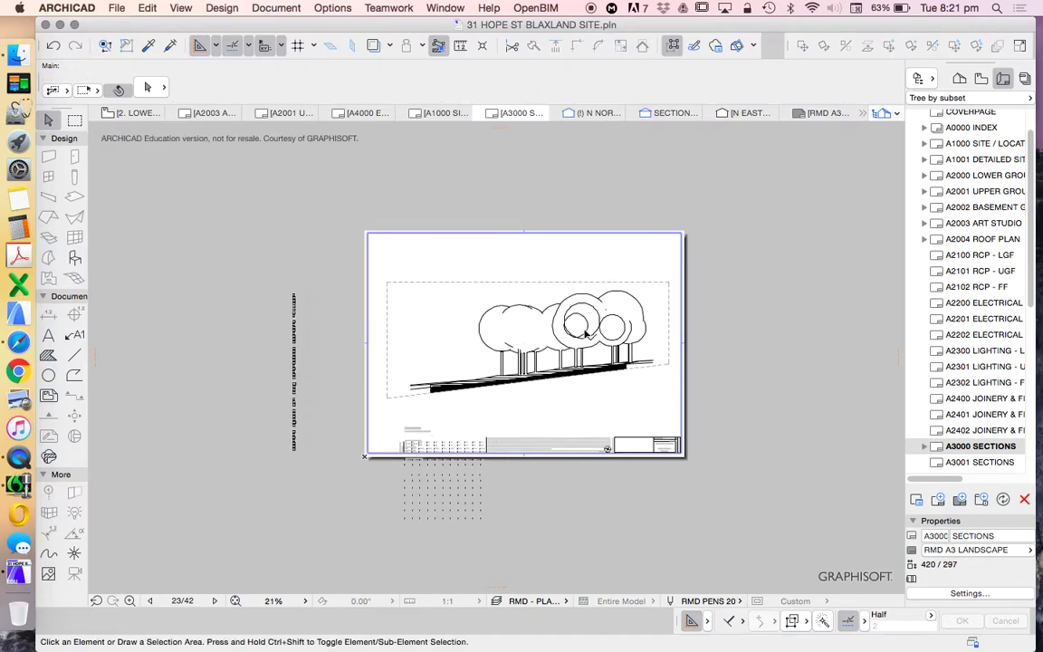
scroll(585, 333, "up", 3)
scroll(675, 517, "up", 6)
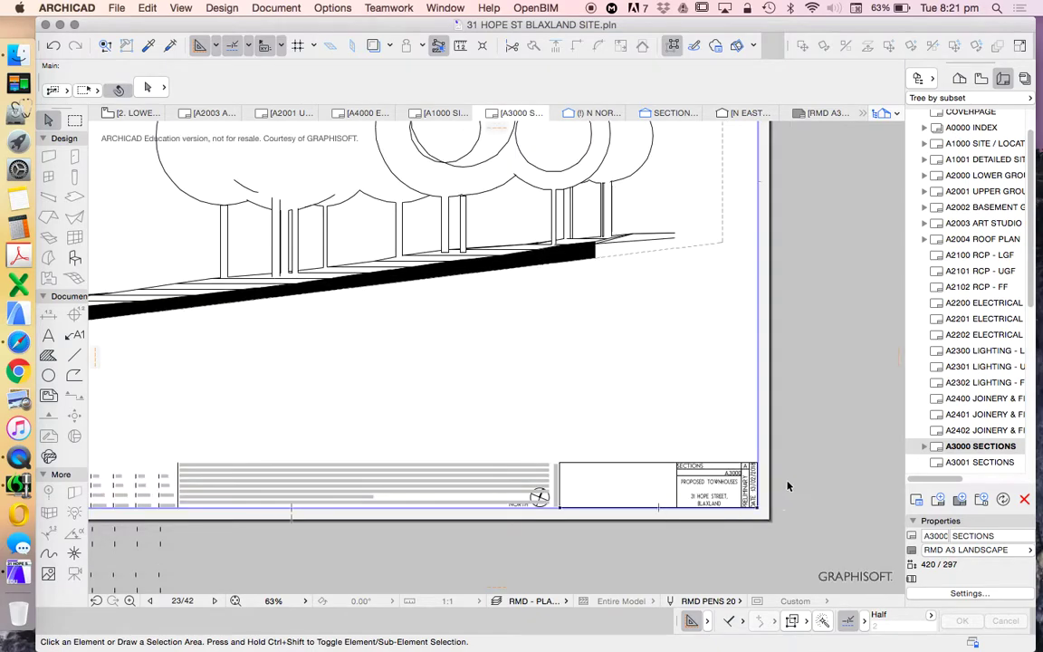
scroll(704, 475, "up", 3)
scroll(792, 486, "down", 5)
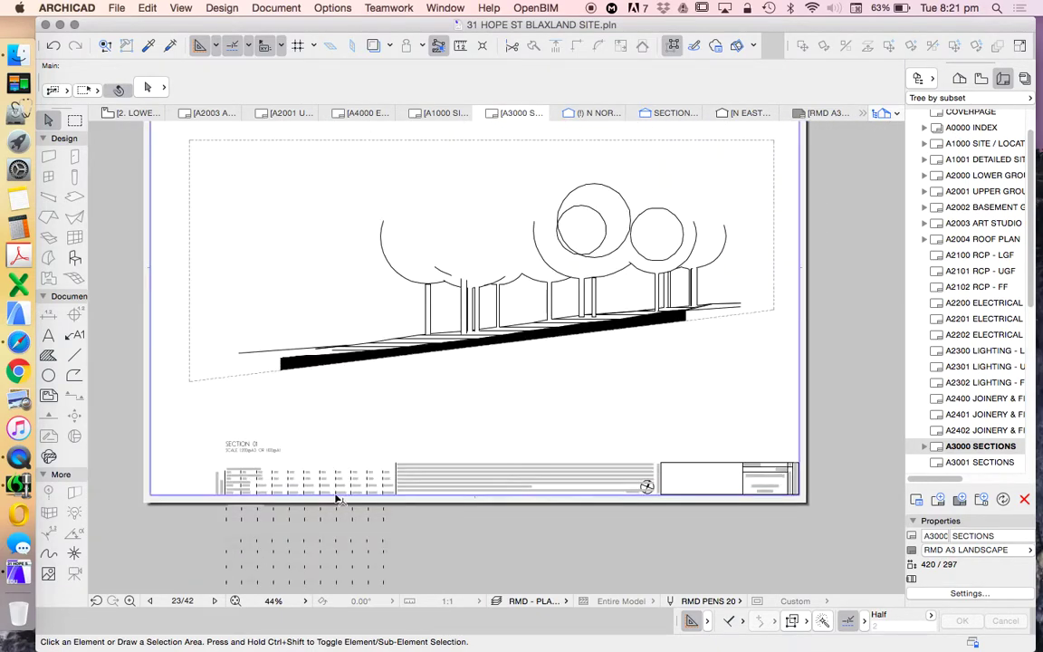
scroll(382, 496, "down", 4)
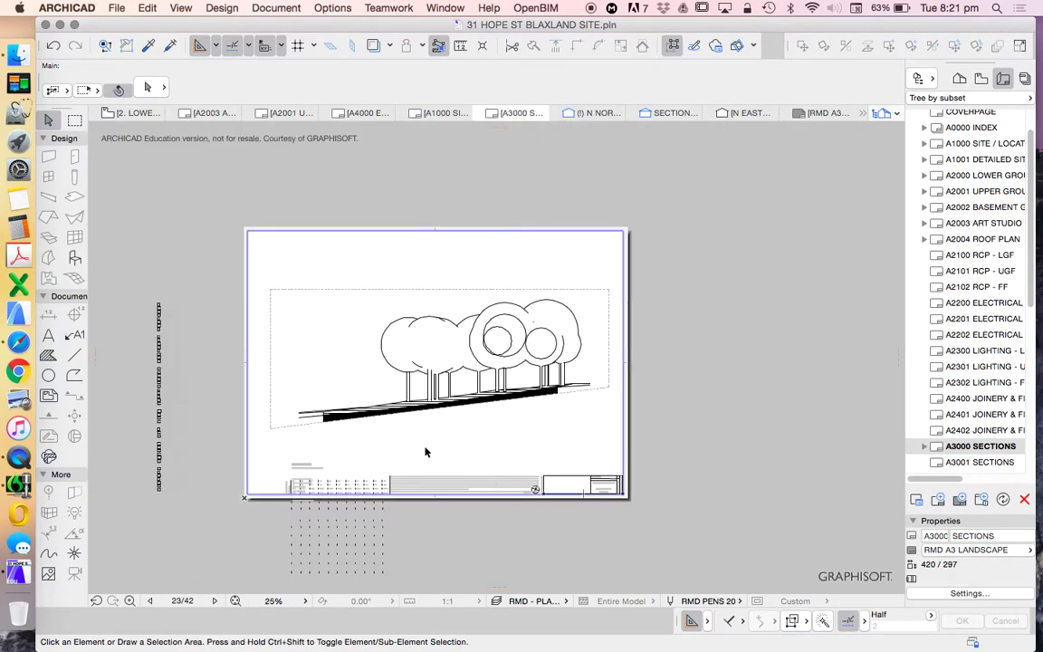
scroll(393, 490, "up", 4)
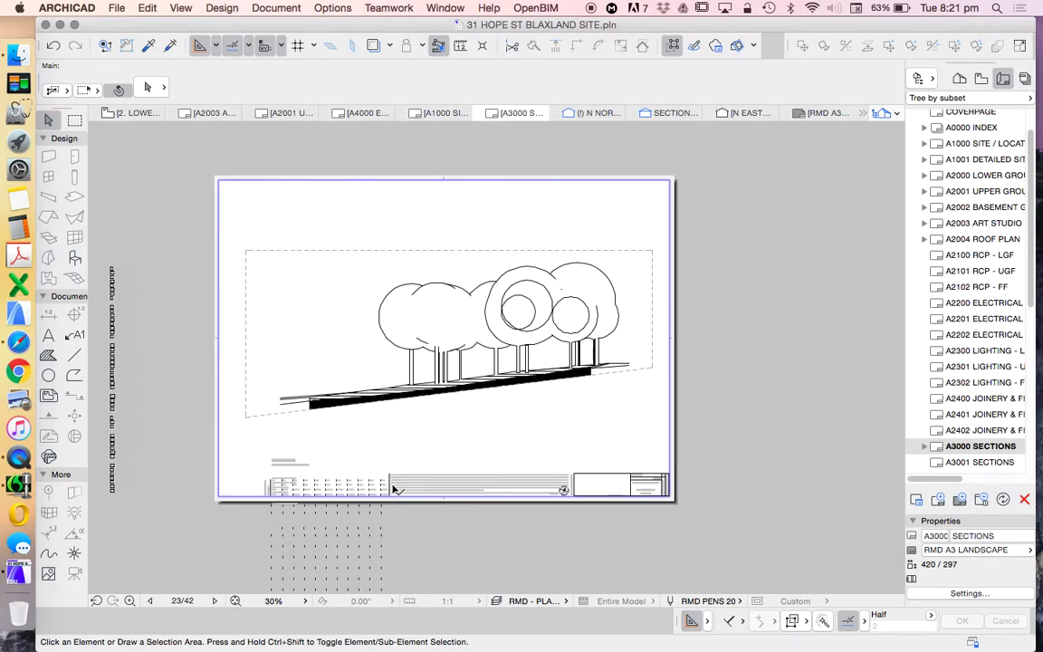
scroll(415, 497, "down", 2)
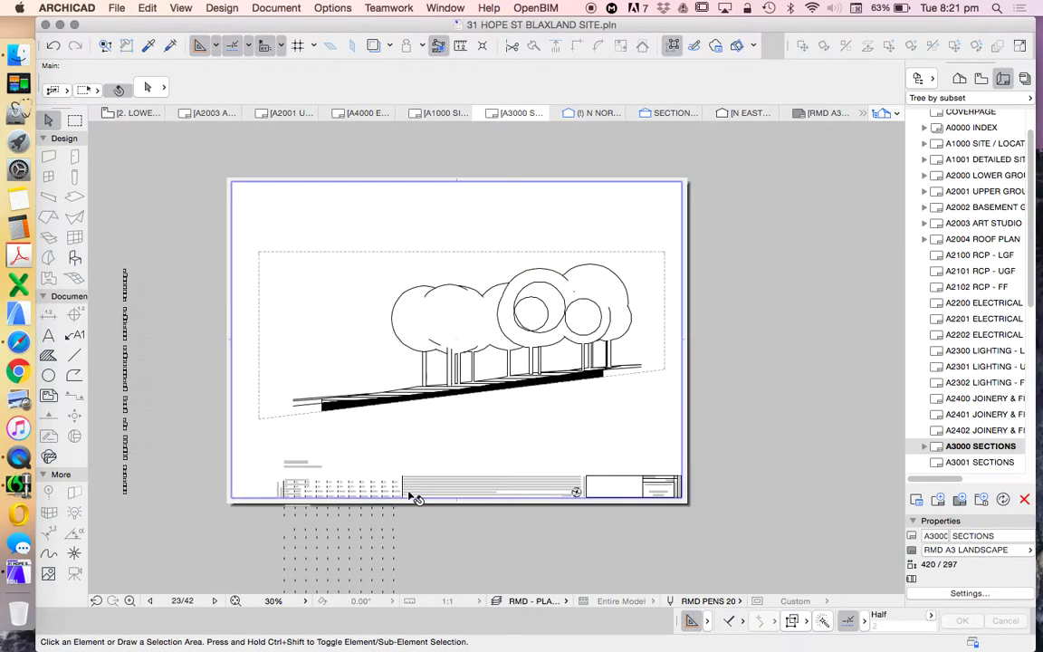
scroll(642, 477, "up", 4)
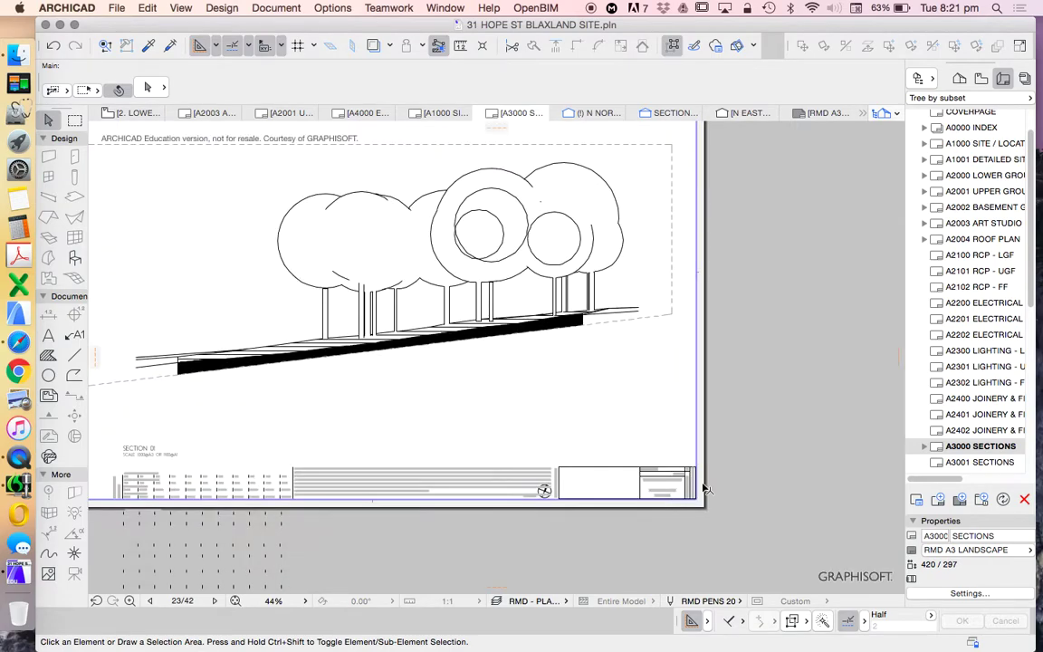
scroll(546, 365, "down", 4)
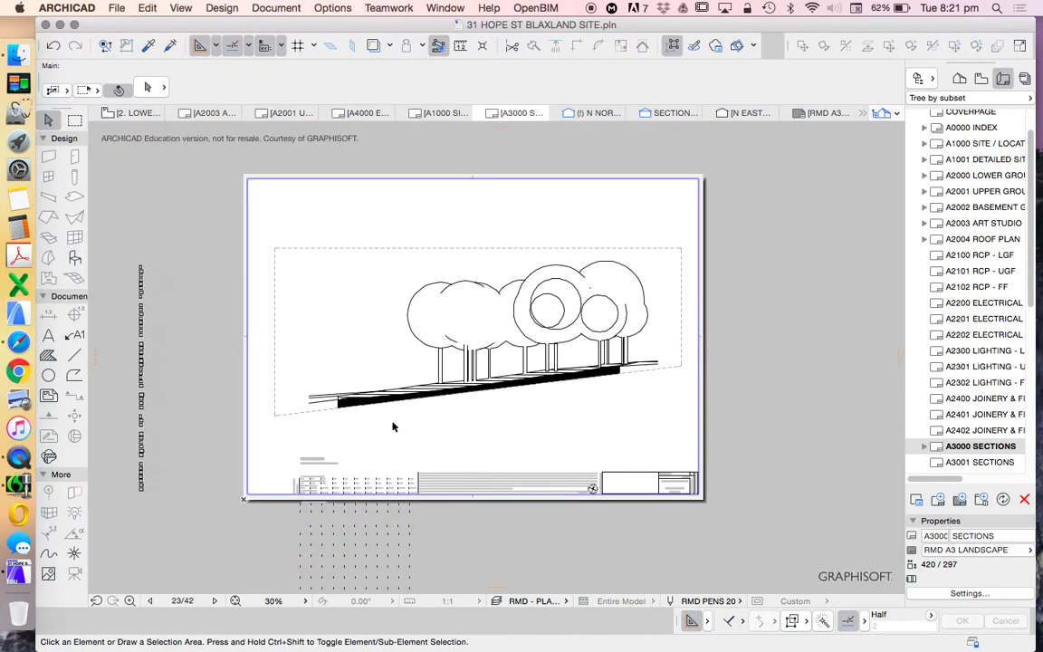